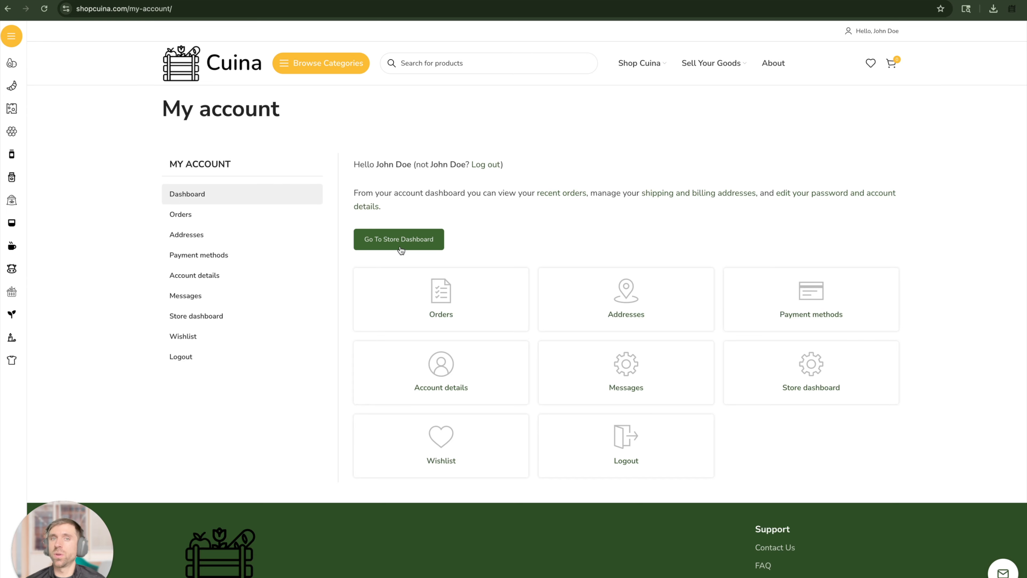
# Open the store dashboard's product list and start a new product
pyautogui.click(395, 243)
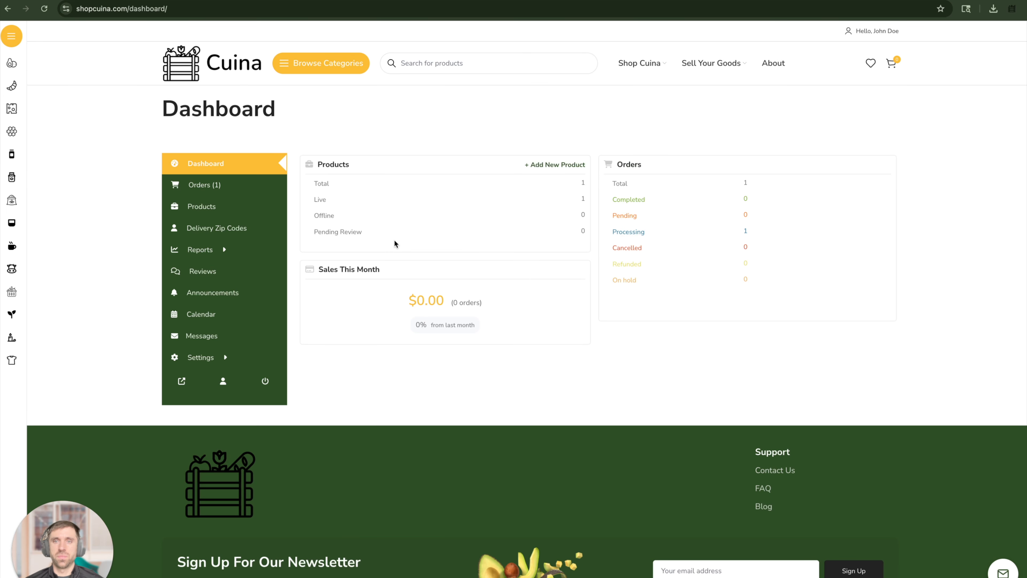
pyautogui.moveTo(211, 361)
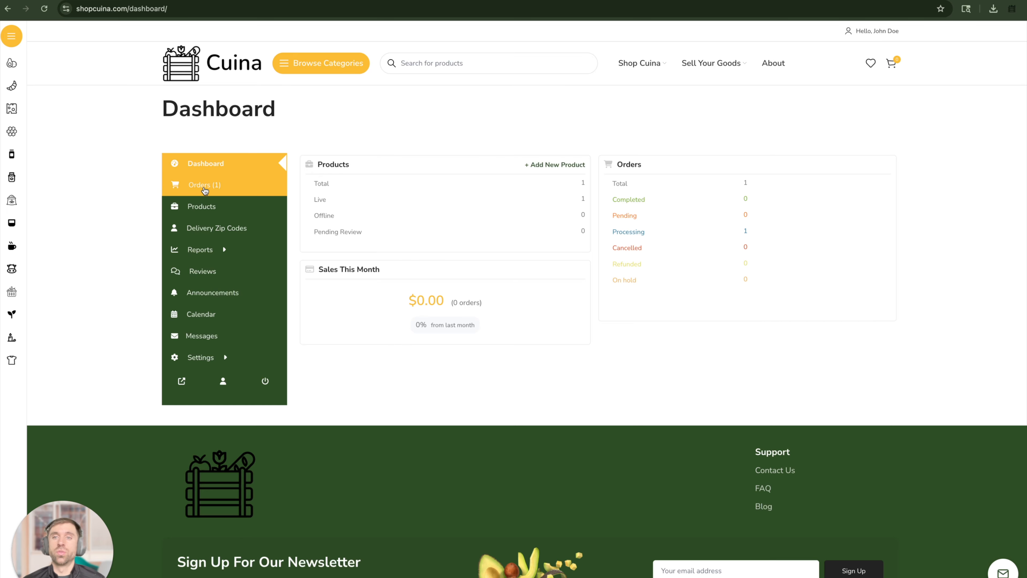
pyautogui.click(218, 208)
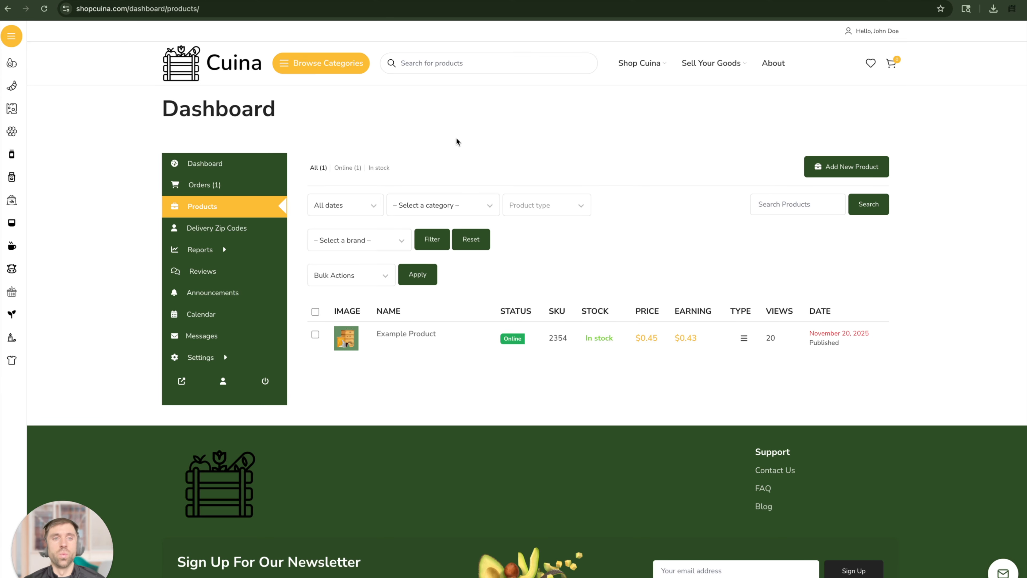
pyautogui.click(856, 174)
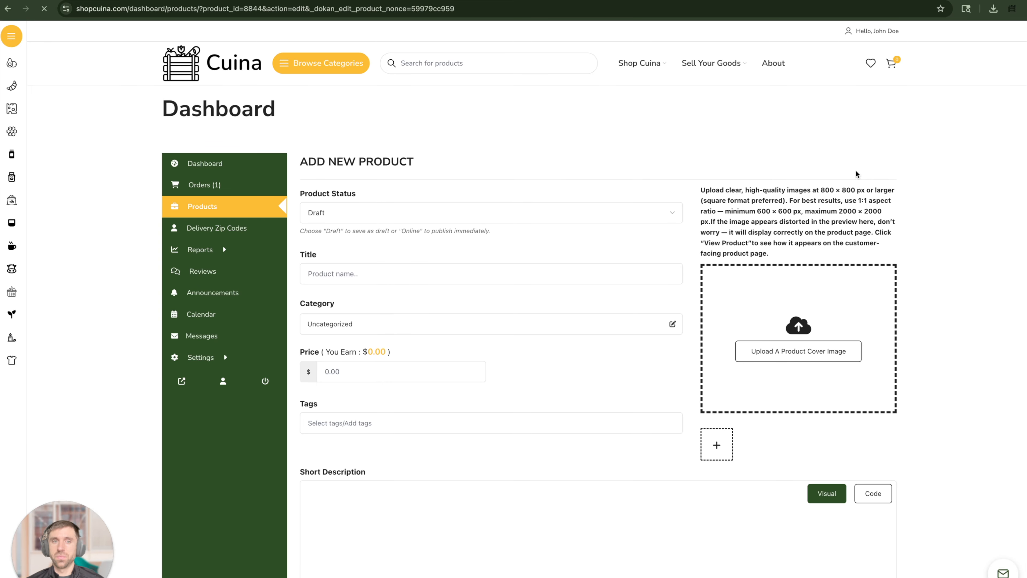
pyautogui.scroll(-2, 466, 164)
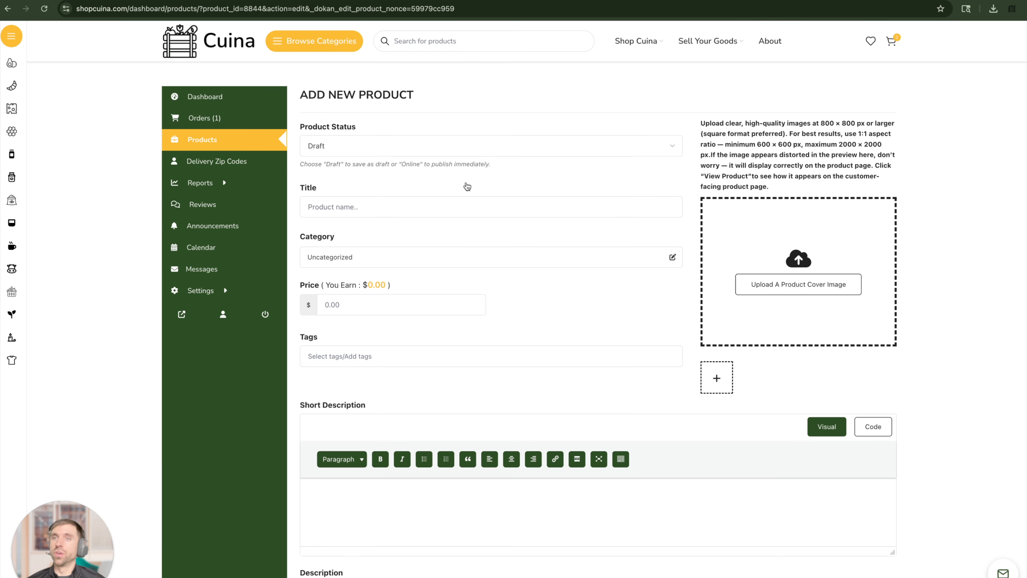
pyautogui.scroll(1, 469, 178)
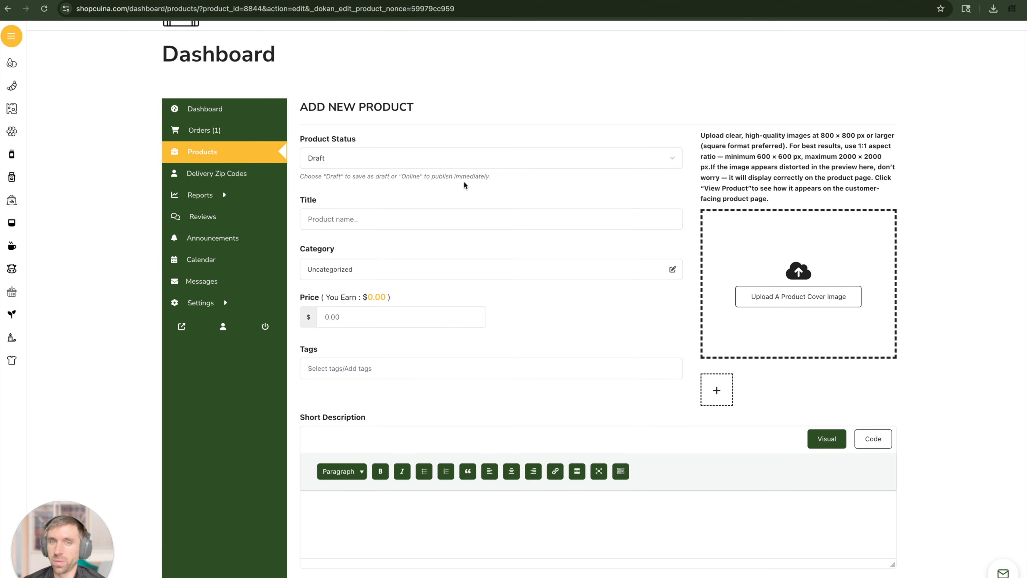
# Keep the product status as Draft and enter "Example Product 2" as the title
pyautogui.click(471, 166)
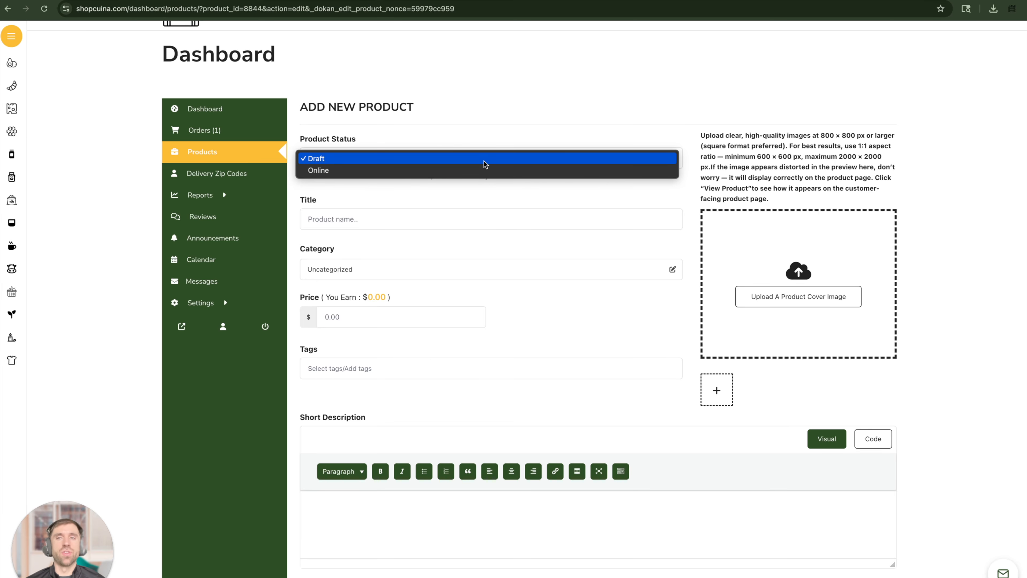
pyautogui.click(489, 97)
pyautogui.scroll(-1, 473, 206)
pyautogui.click(470, 204)
pyautogui.write('Example Product 2')
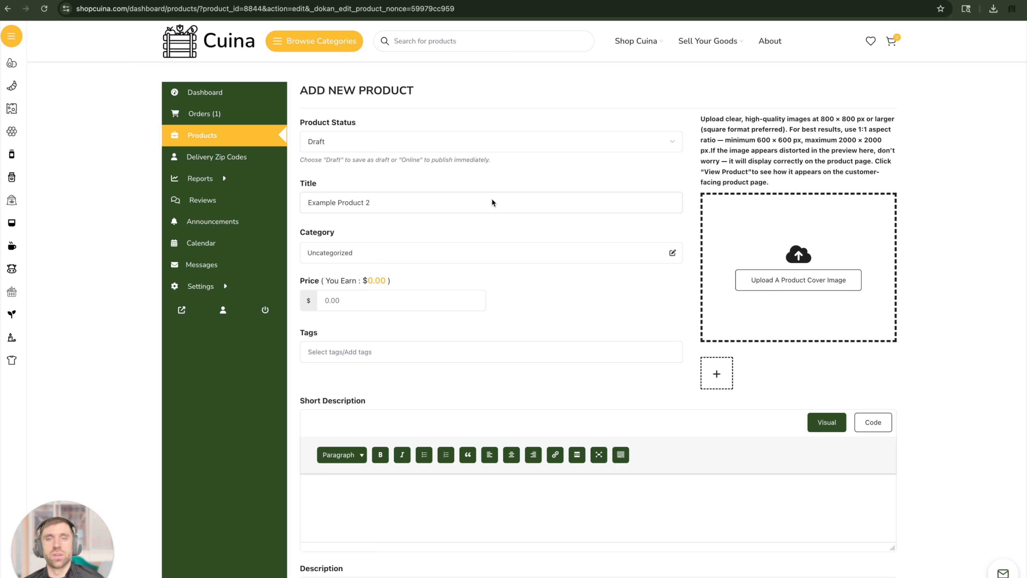
# Look over the category chooser for the product and close it without changing the category
pyautogui.scroll(-1, 497, 235)
pyautogui.click(499, 217)
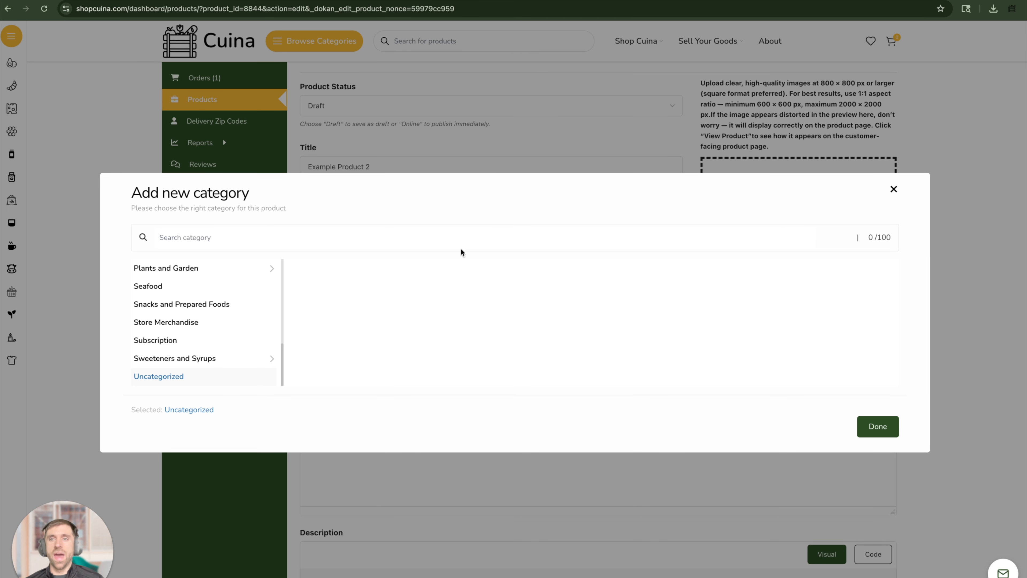
pyautogui.scroll(-3, 169, 322)
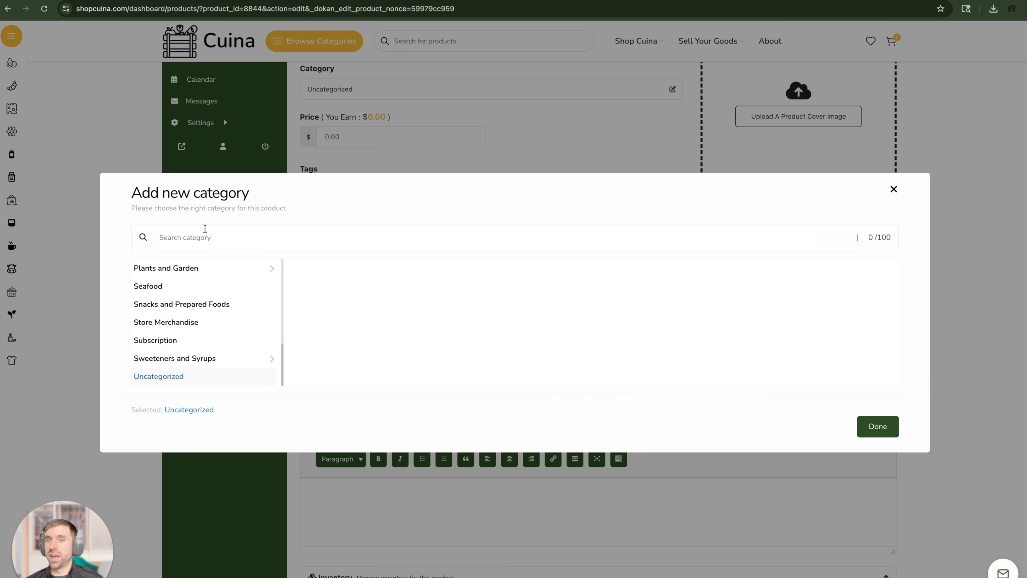
pyautogui.scroll(4, 213, 323)
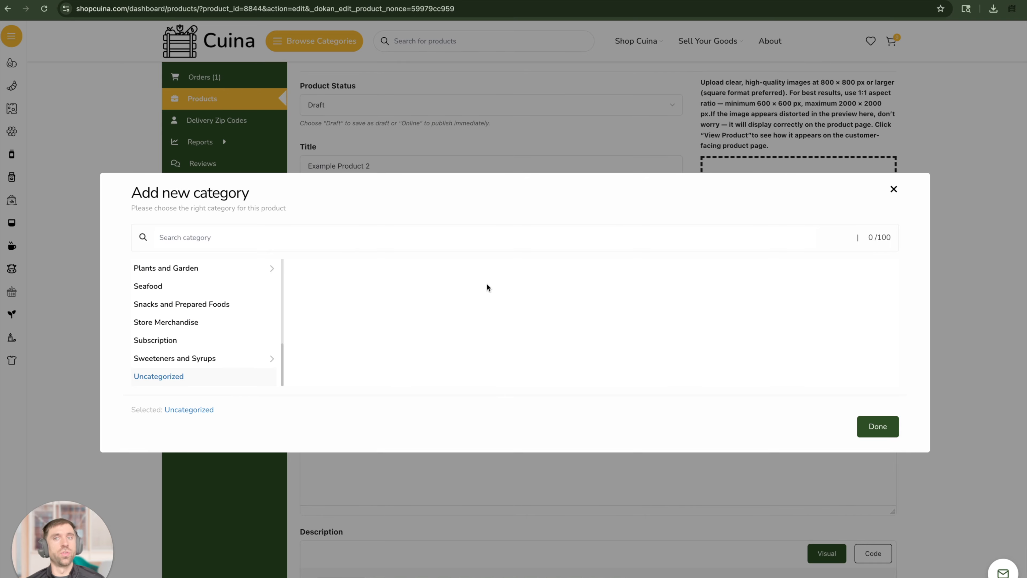
pyautogui.click(893, 190)
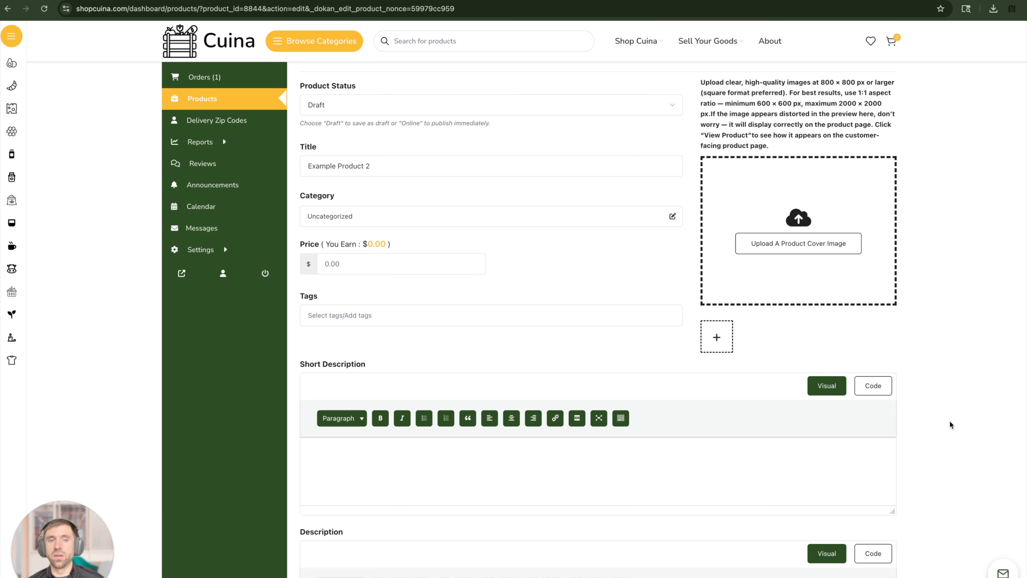
# Check the Contact Us page's list of request types, including Product Category Request, and return to the product form
pyautogui.scroll(-15, 950, 420)
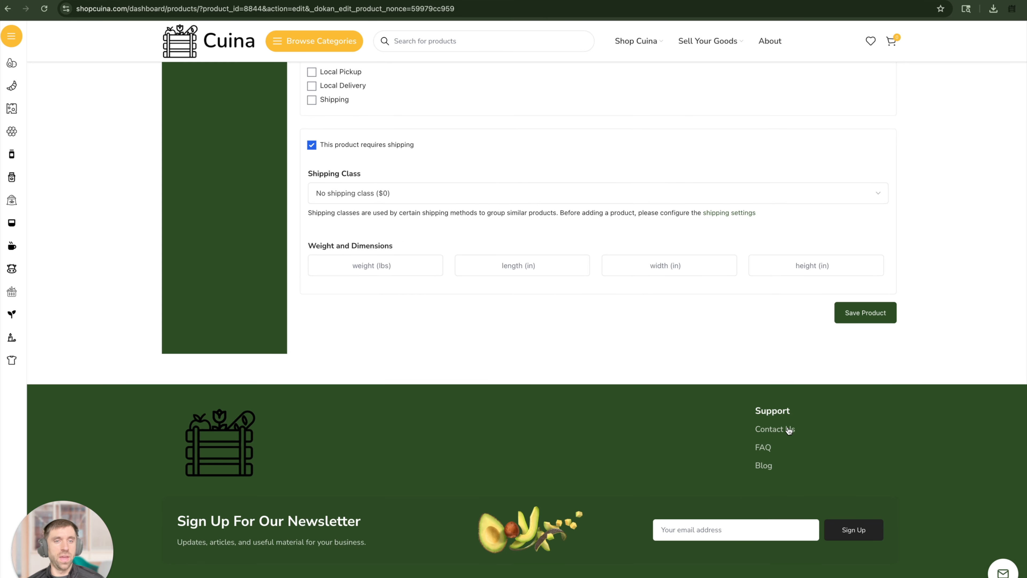
pyautogui.click(789, 431)
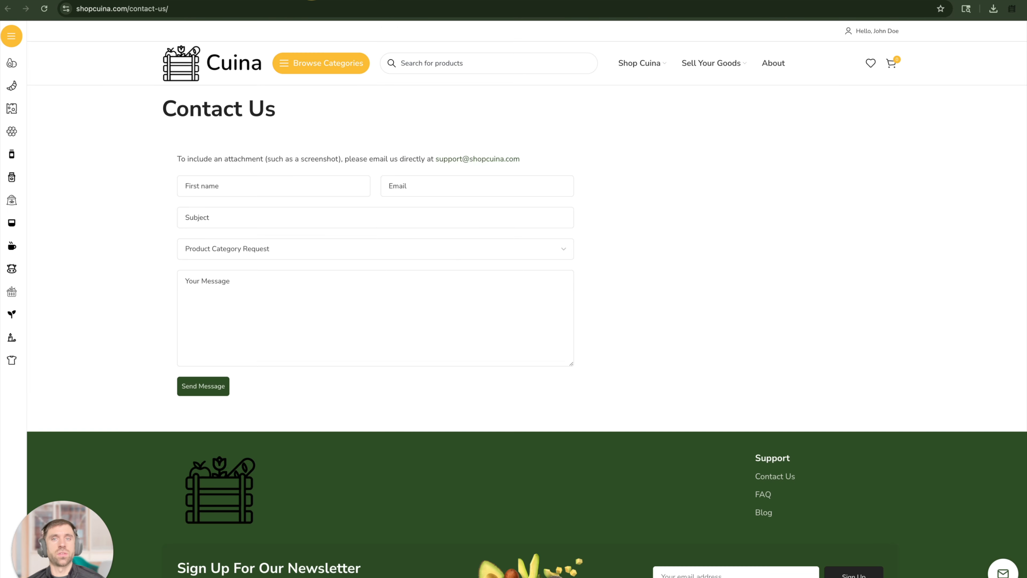
pyautogui.click(326, 247)
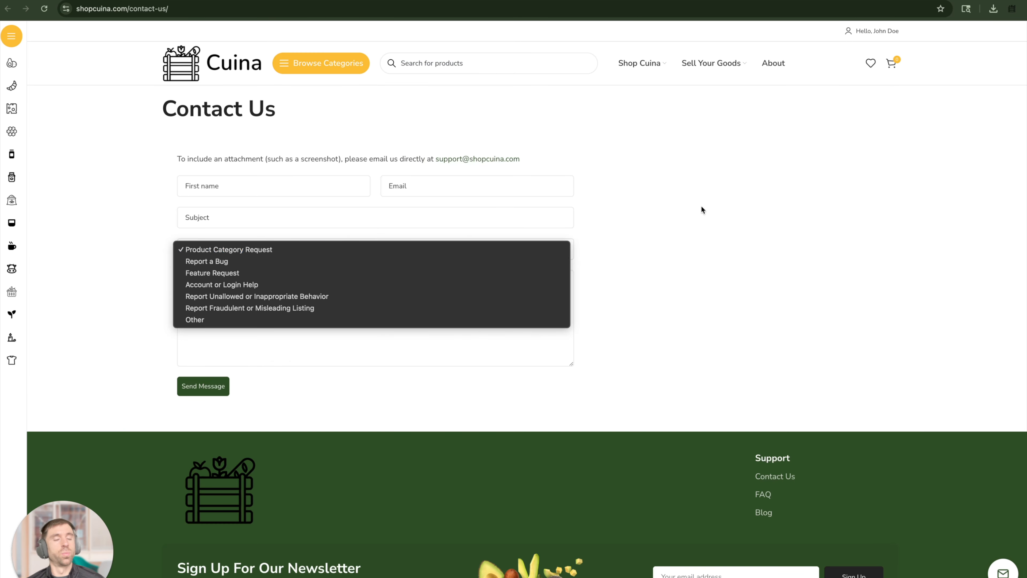
pyautogui.click(793, 194)
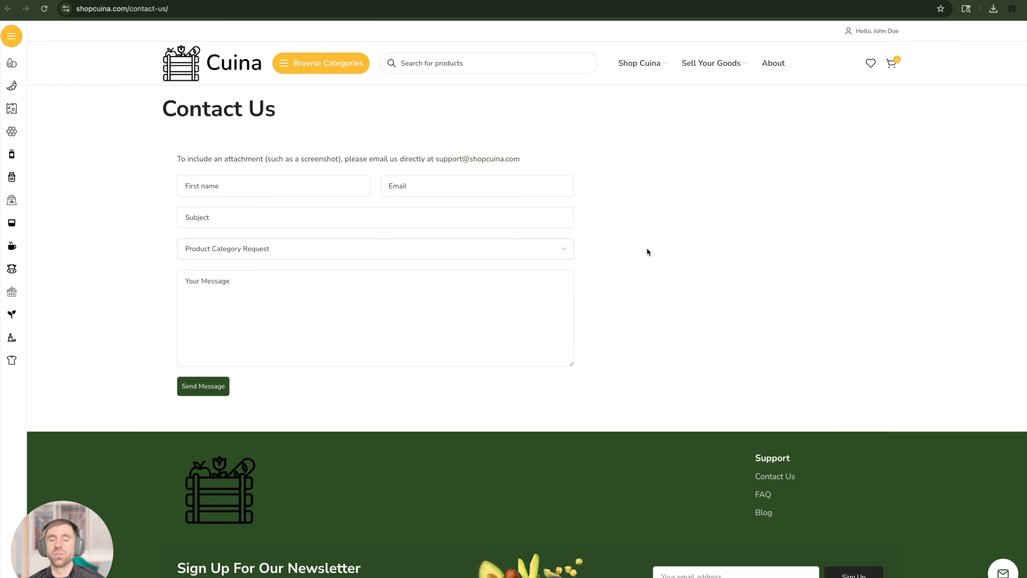
pyautogui.click(281, 319)
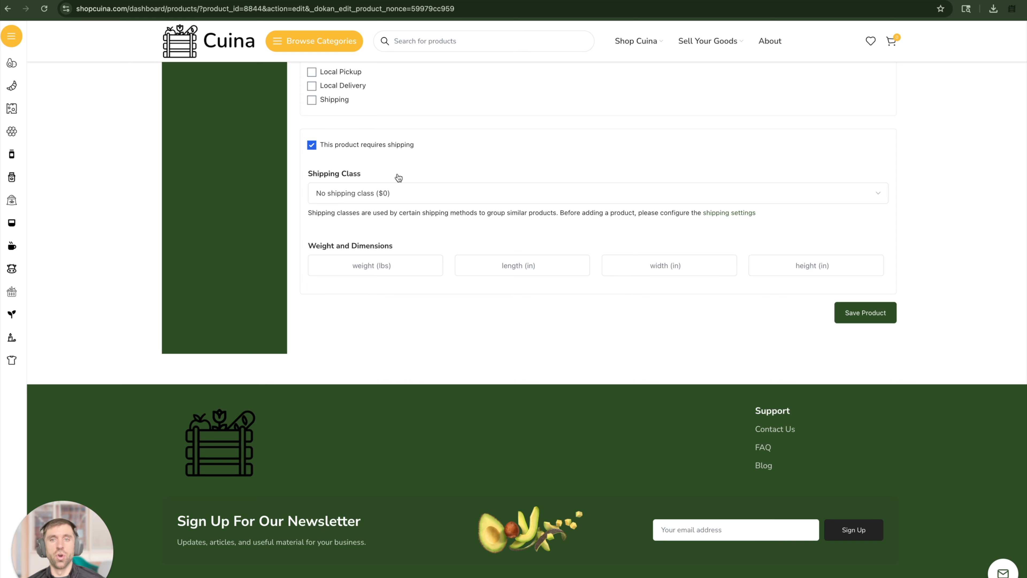
# Set the product's category to Honey under Sweeteners and Syrups
pyautogui.scroll(10, 398, 178)
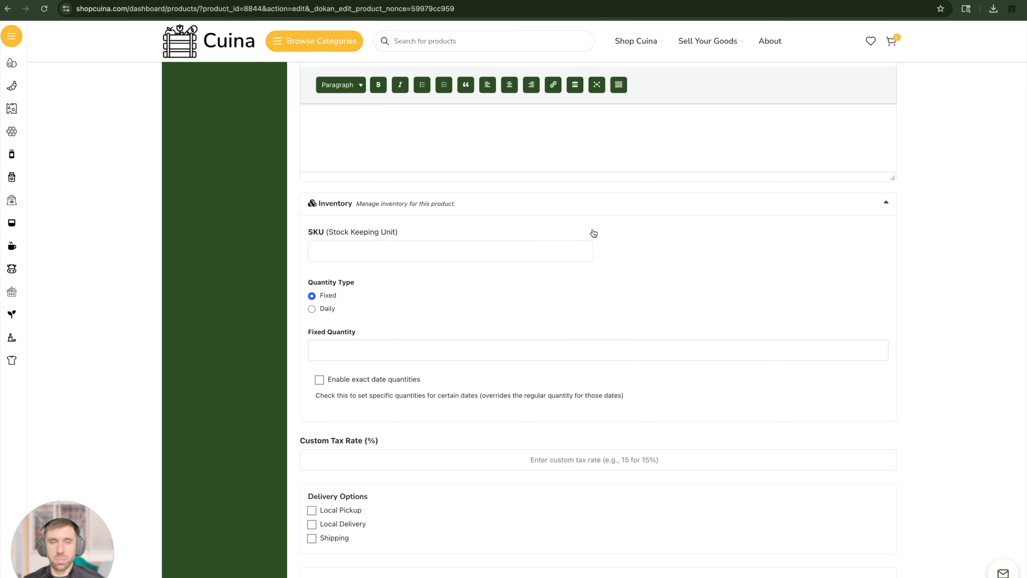
pyautogui.scroll(10, 593, 233)
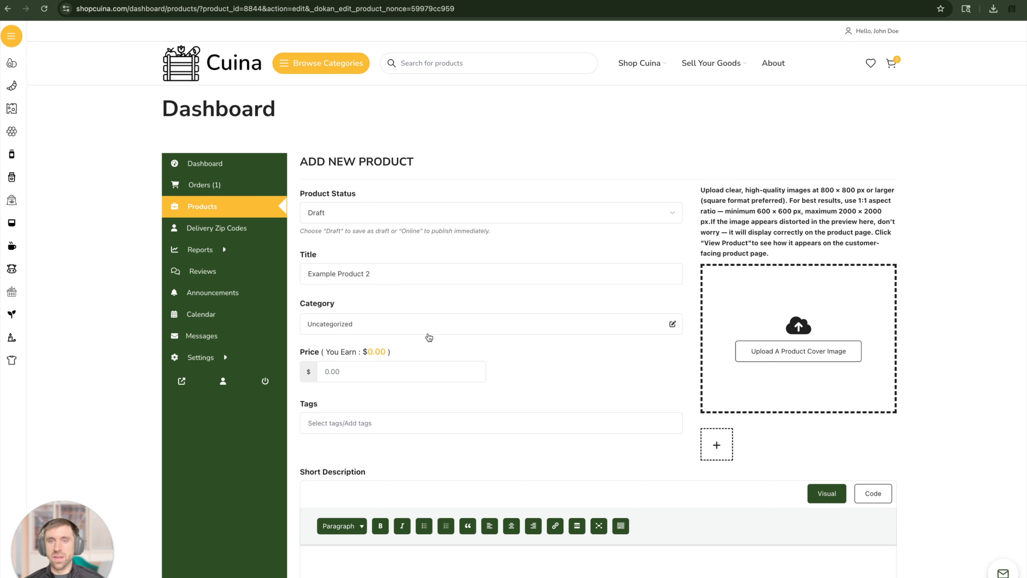
pyautogui.scroll(-1, 406, 338)
pyautogui.click(393, 314)
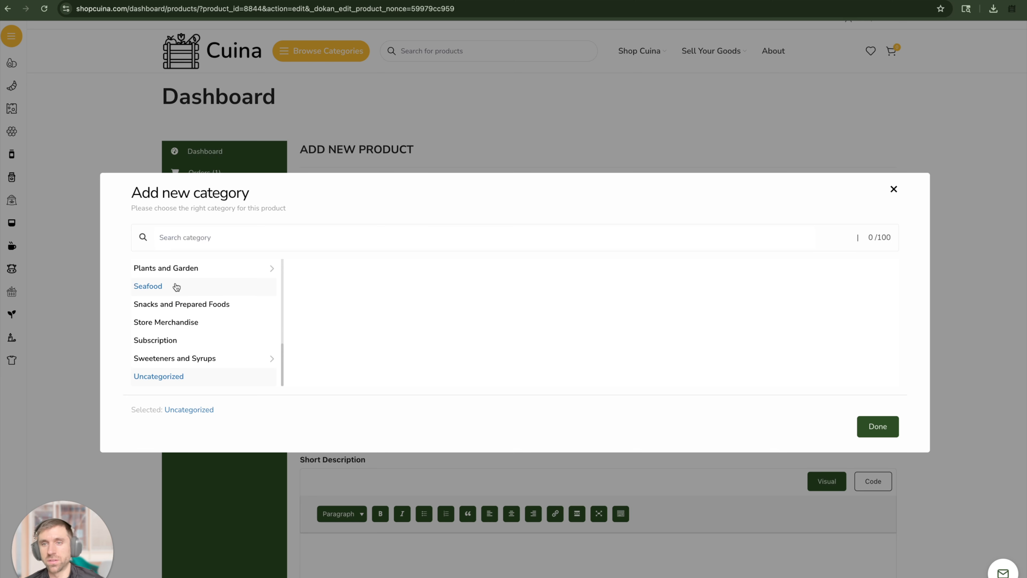
pyautogui.click(184, 268)
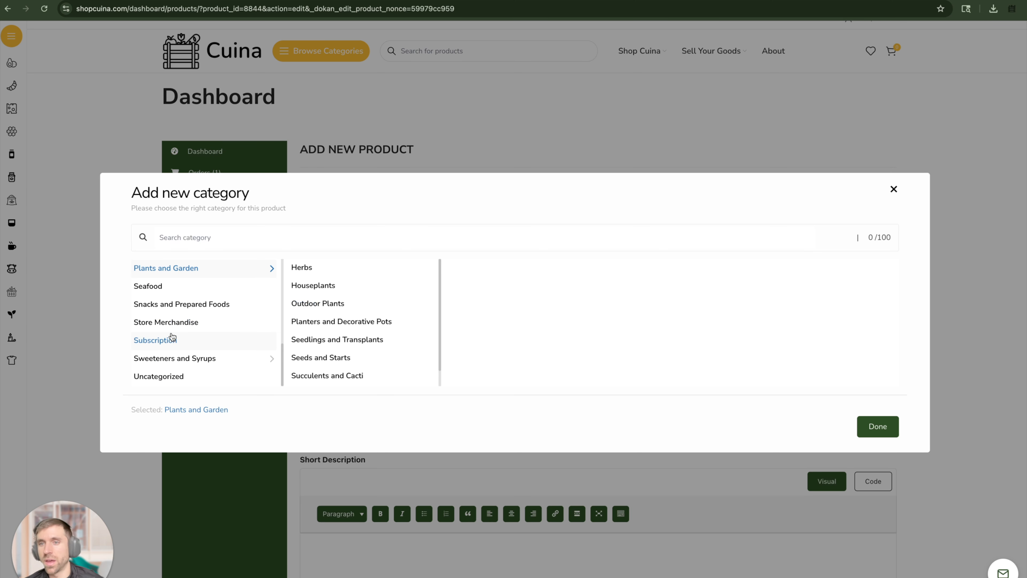
pyautogui.scroll(-1, 194, 358)
pyautogui.click(190, 359)
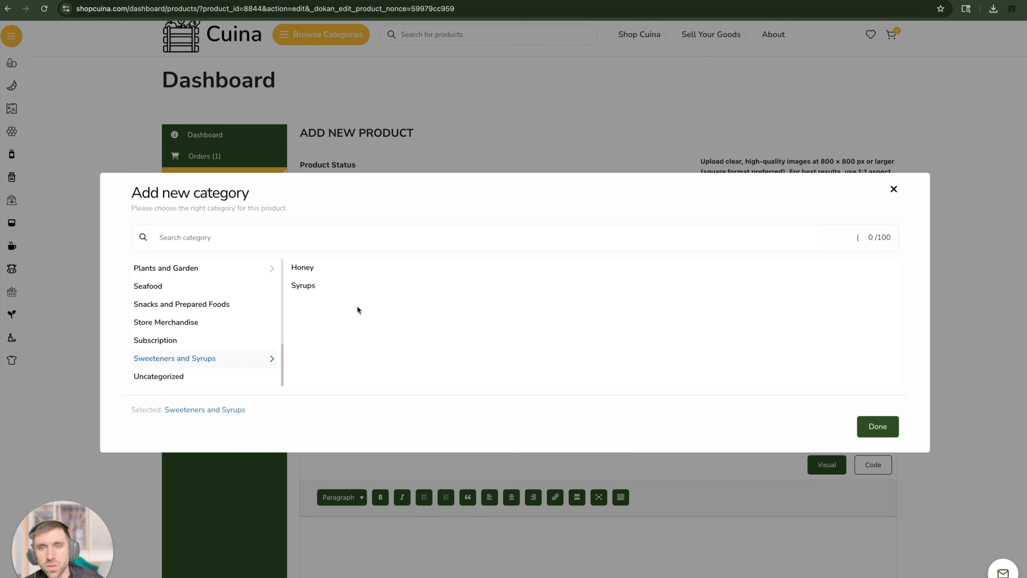
pyautogui.click(319, 270)
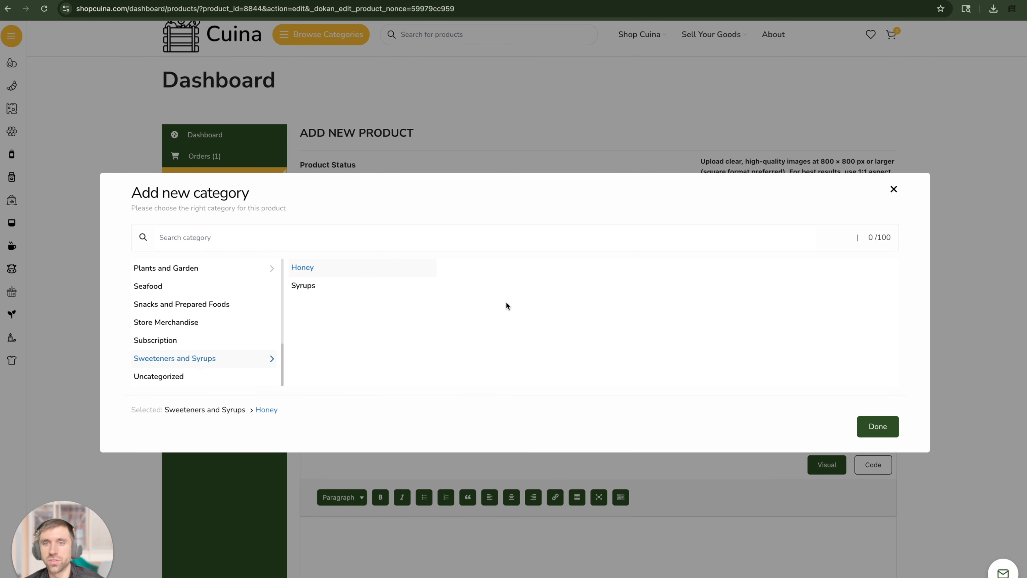
pyautogui.click(879, 428)
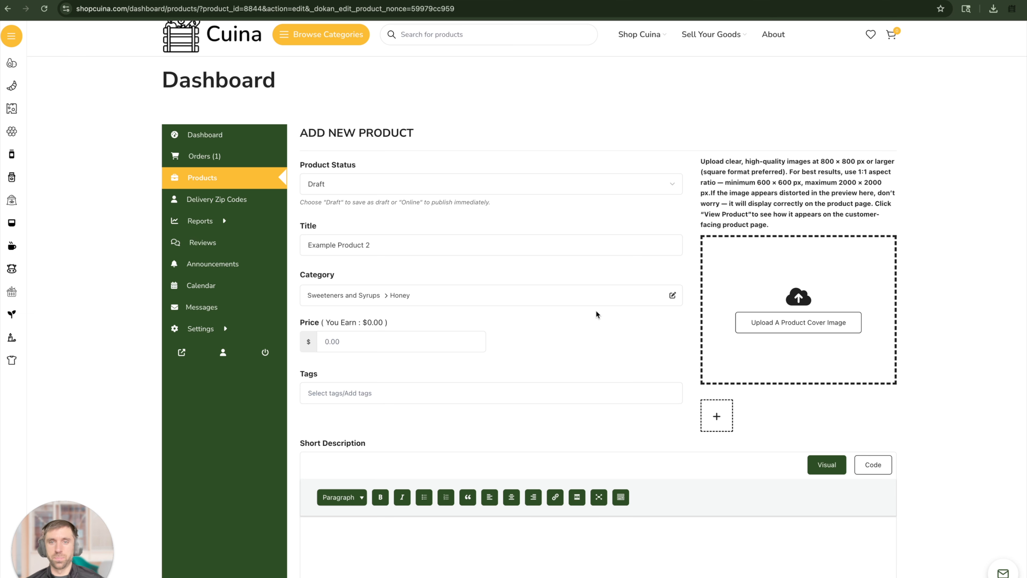
# Set the product's price to $15
pyautogui.scroll(-1, 445, 316)
pyautogui.click(385, 303)
pyautogui.write('15')
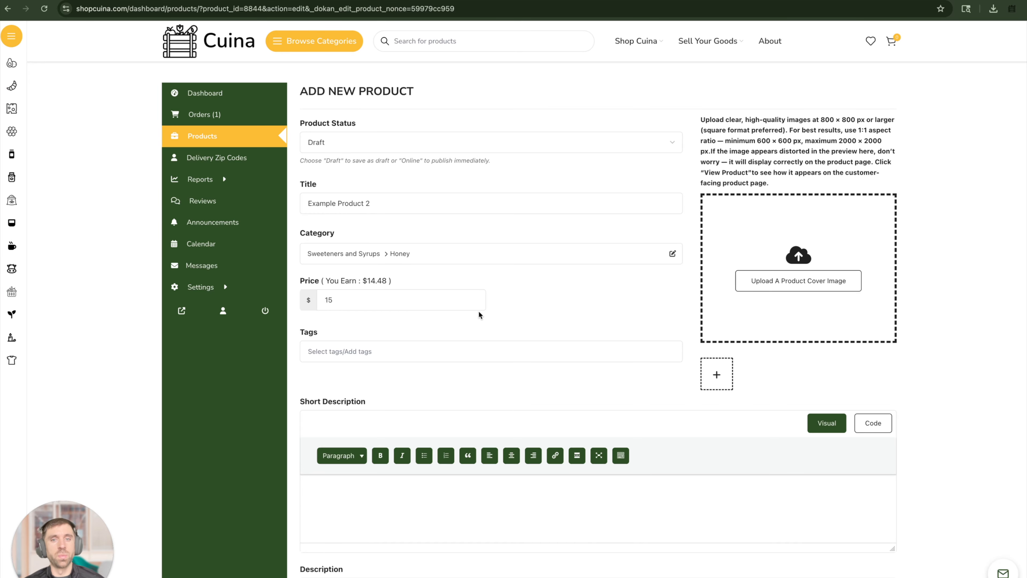
# View the available product tags and close the list without choosing any
pyautogui.scroll(-1, 518, 314)
pyautogui.click(351, 305)
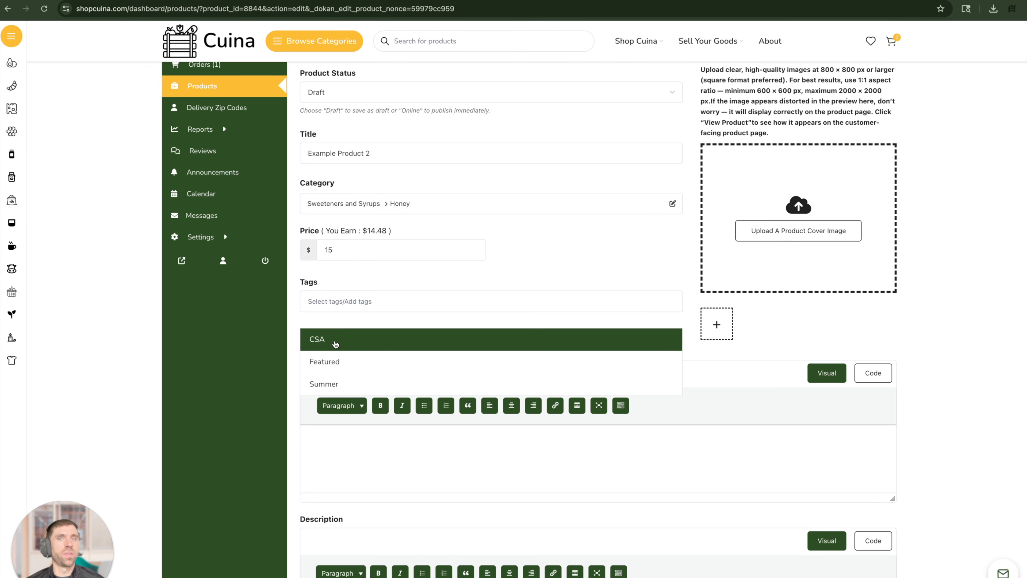
pyautogui.scroll(1, 586, 244)
pyautogui.click(588, 245)
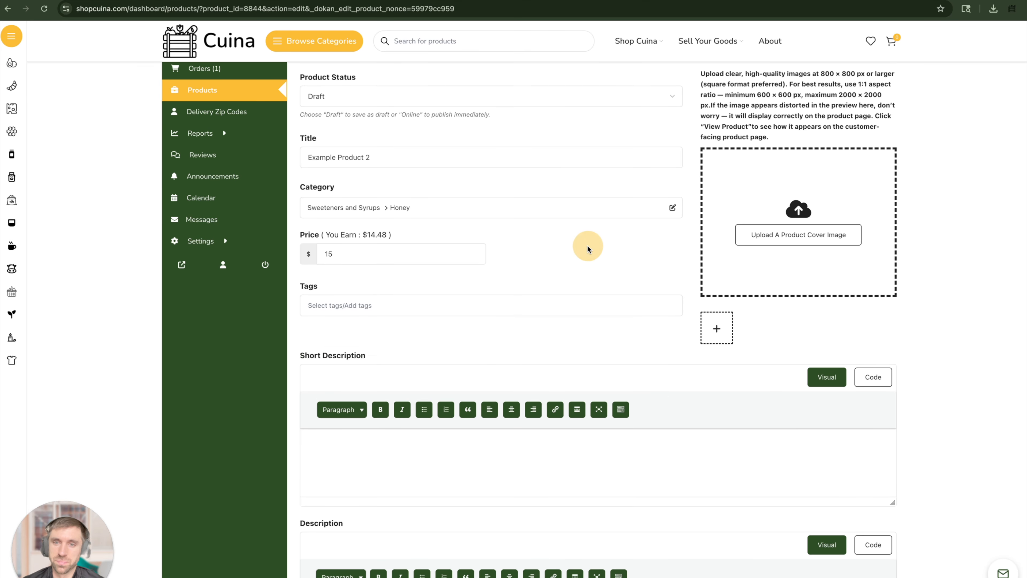
# Enter "Fresh local honey example text. Short description." as the product's short description
pyautogui.scroll(-2, 585, 271)
pyautogui.click(440, 389)
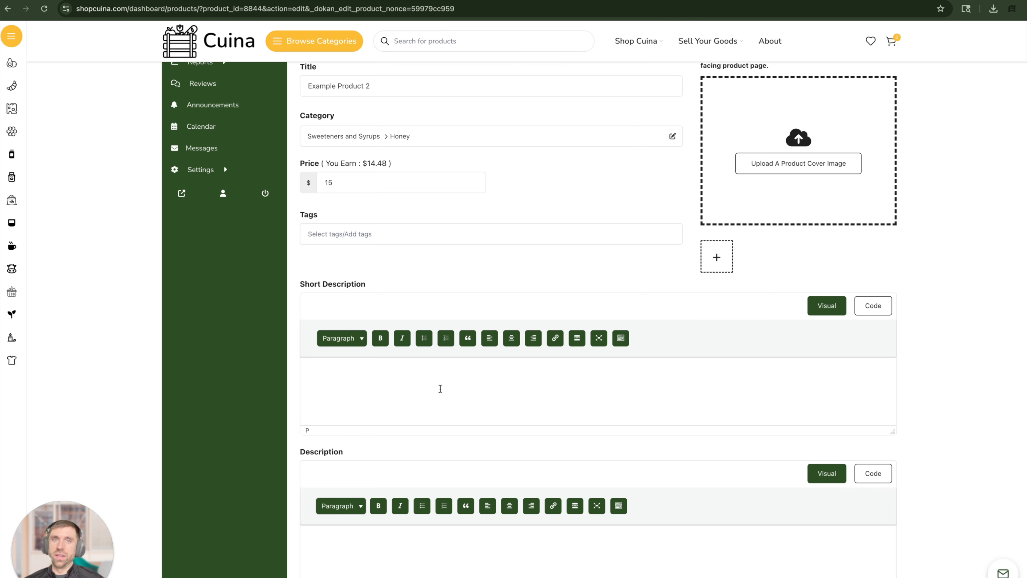
pyautogui.write('Fresh local honey text ')
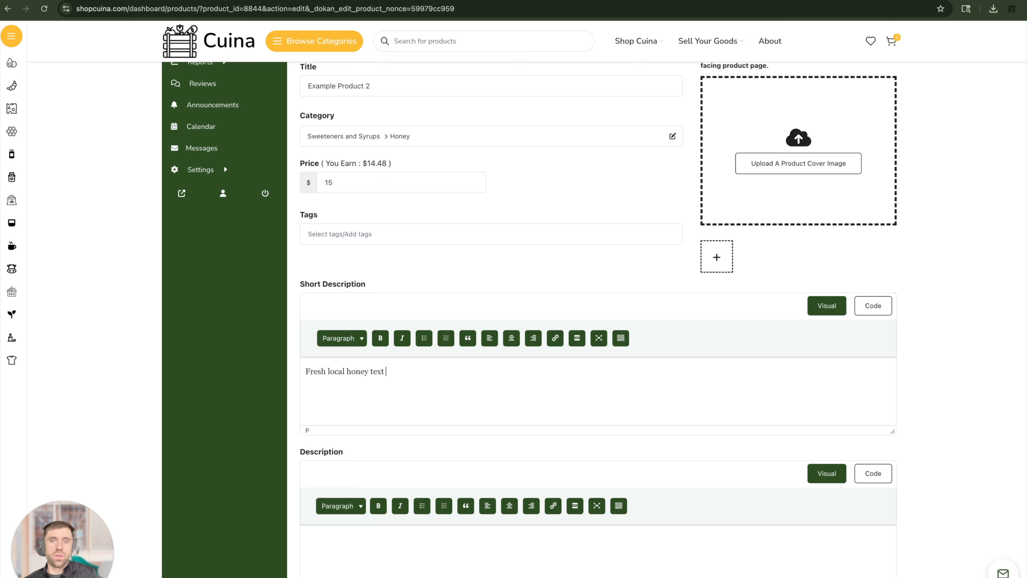
pyautogui.press('BackSpace')
pyautogui.press('BackSpace')
pyautogui.press('BackSpace')
pyautogui.press('BackSpace')
pyautogui.press('BackSpace')
pyautogui.write('example te')
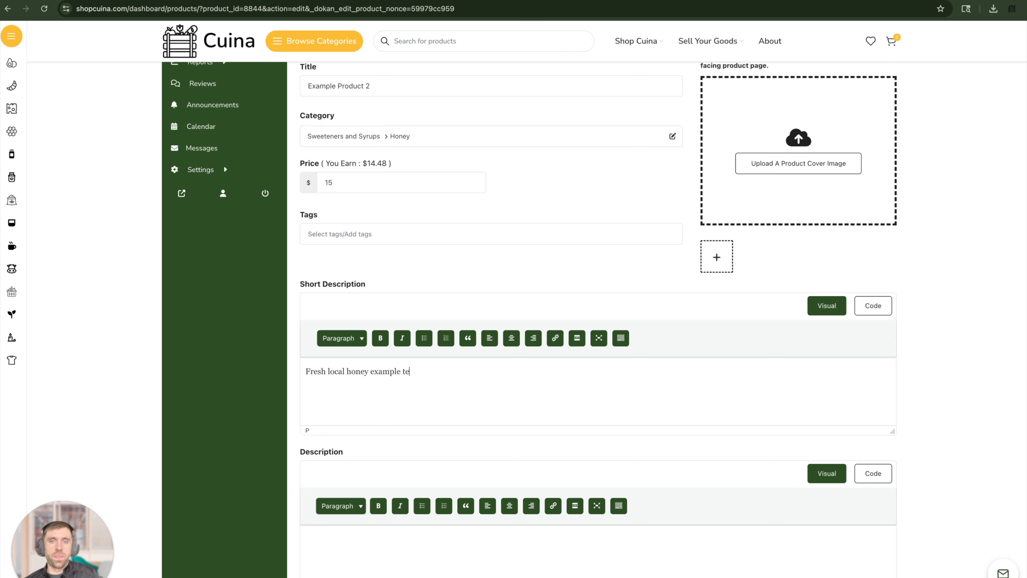
pyautogui.write('xt. Shop')
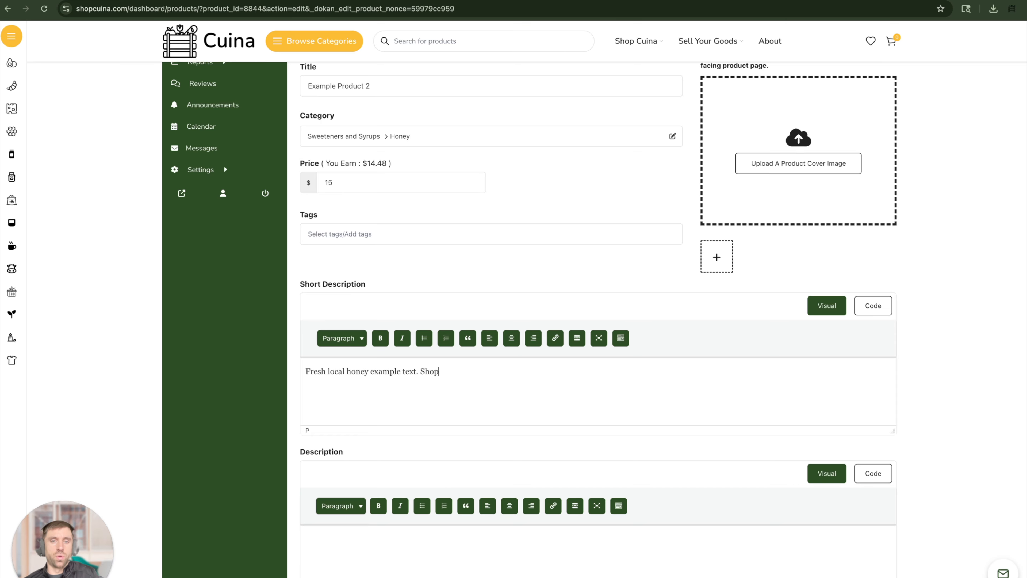
pyautogui.press('BackSpace')
pyautogui.write('rt Des')
pyautogui.press('BackSpace')
pyautogui.press('BackSpace')
pyautogui.press('BackSpace')
pyautogui.write('description.')
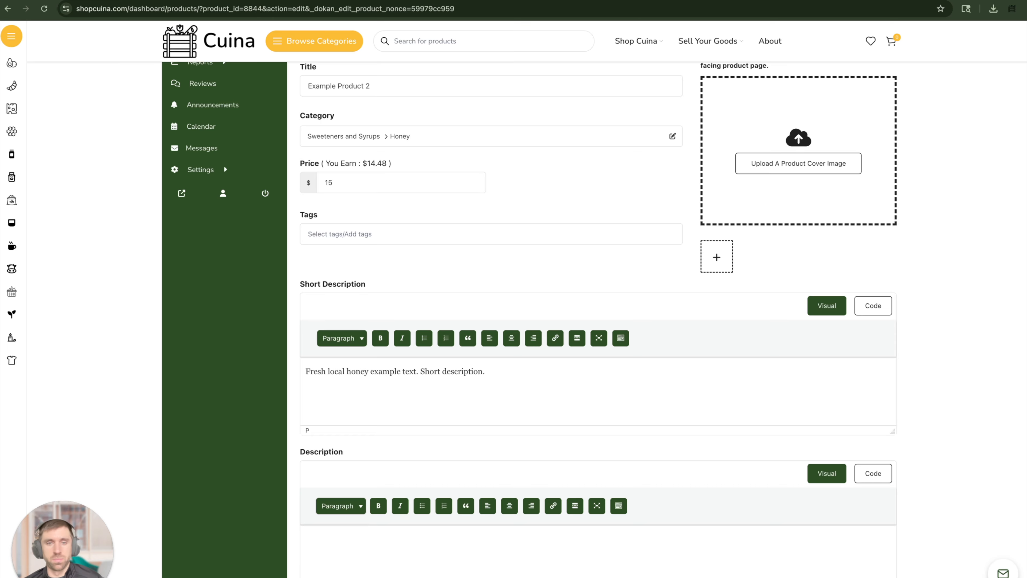
# Enter "long description here." as the product's full description
pyautogui.scroll(-3, 435, 385)
pyautogui.click(424, 430)
pyautogui.write('long description here.')
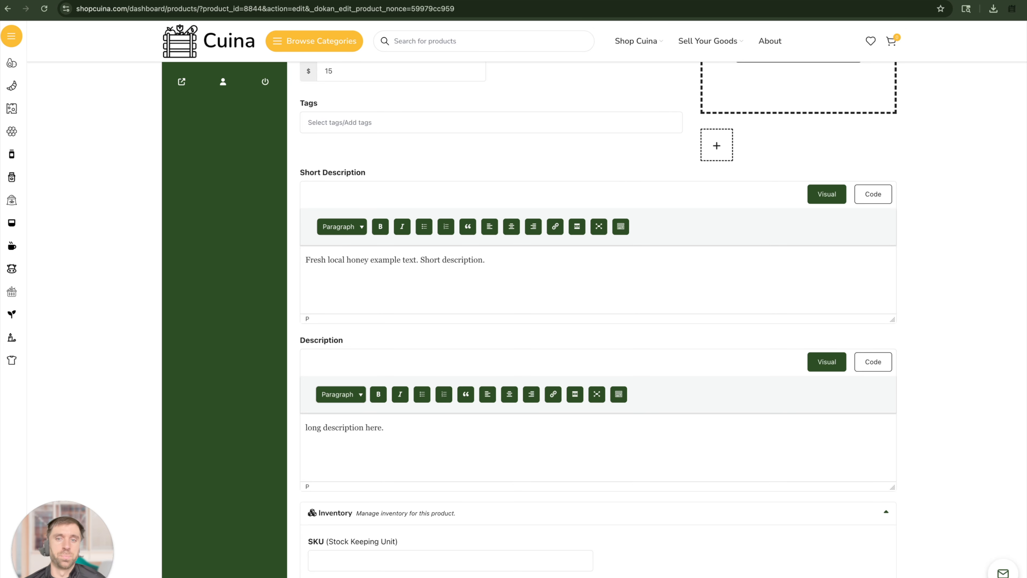
# Set the product's SKU to 1234 in the inventory section
pyautogui.scroll(-3, 395, 448)
pyautogui.scroll(-1, 287, 398)
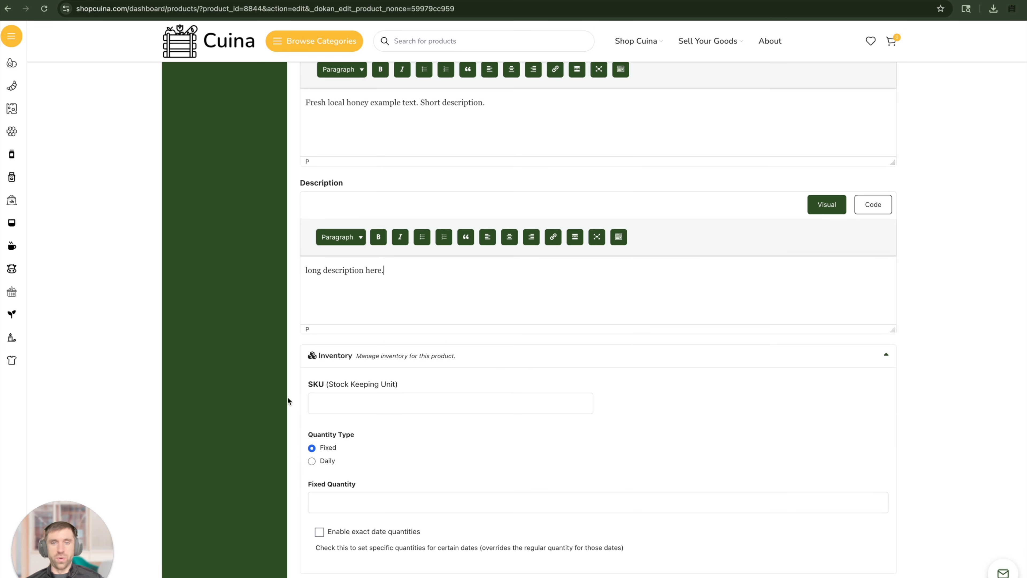
pyautogui.scroll(-1, 307, 399)
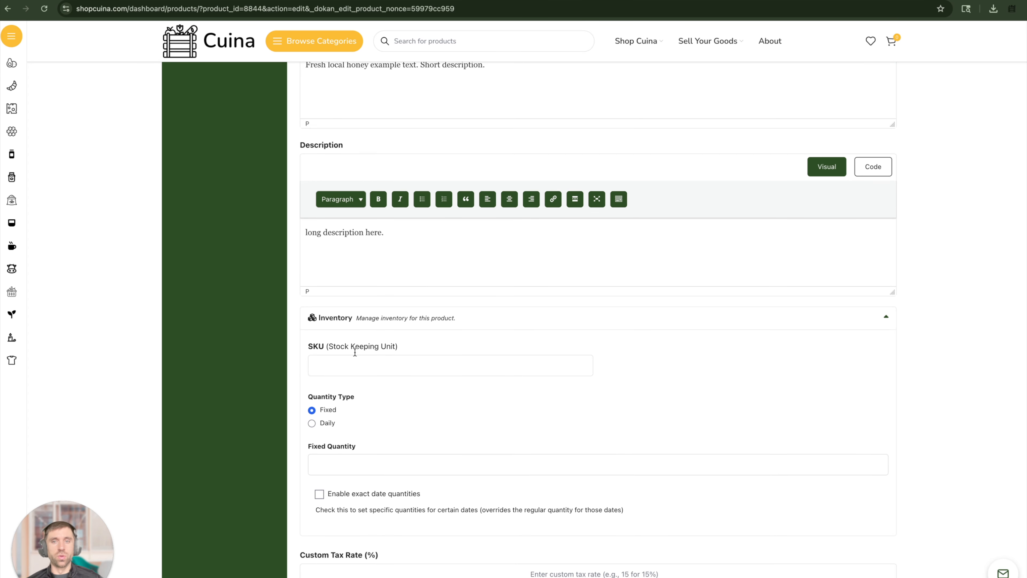
pyautogui.click(354, 360)
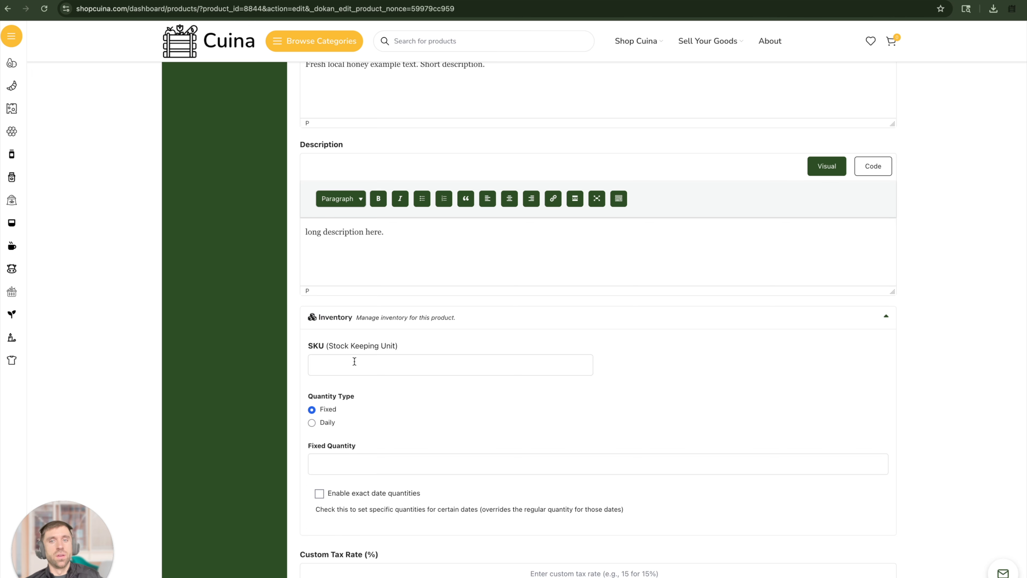
pyautogui.write('1234')
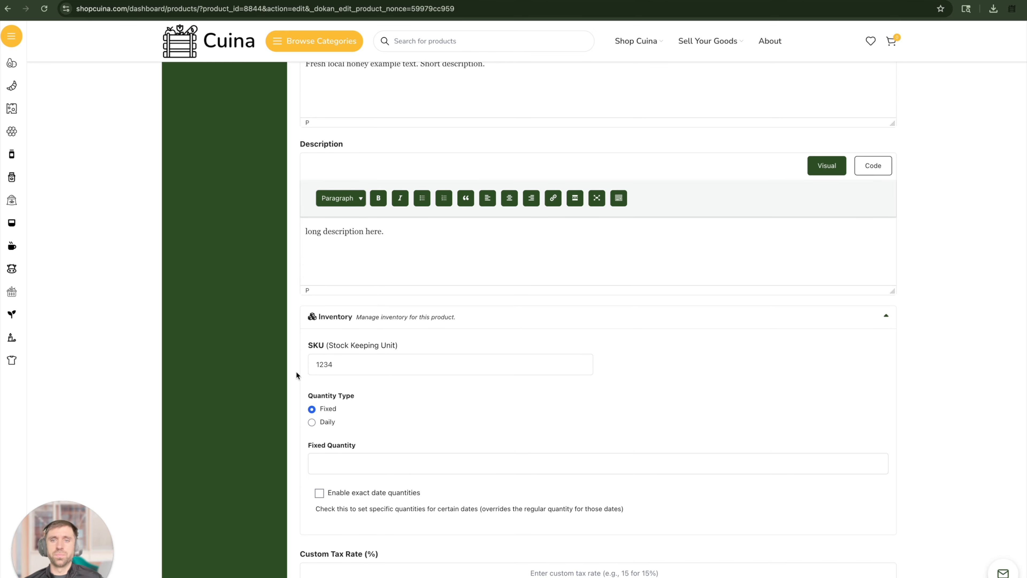
# Set the product's fixed quantity to 50
pyautogui.scroll(-2, 296, 371)
pyautogui.scroll(-3, 296, 371)
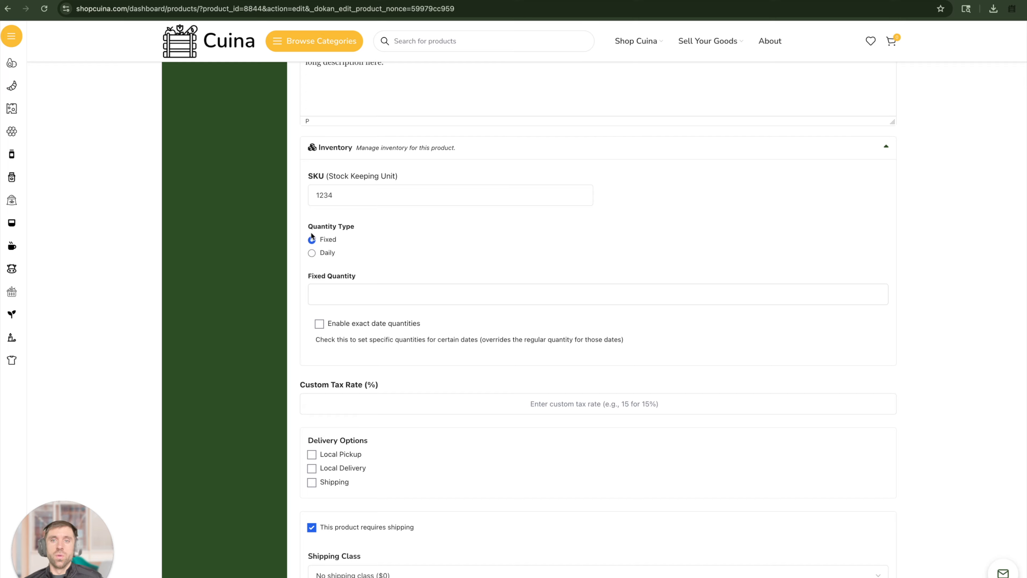
pyautogui.click(593, 294)
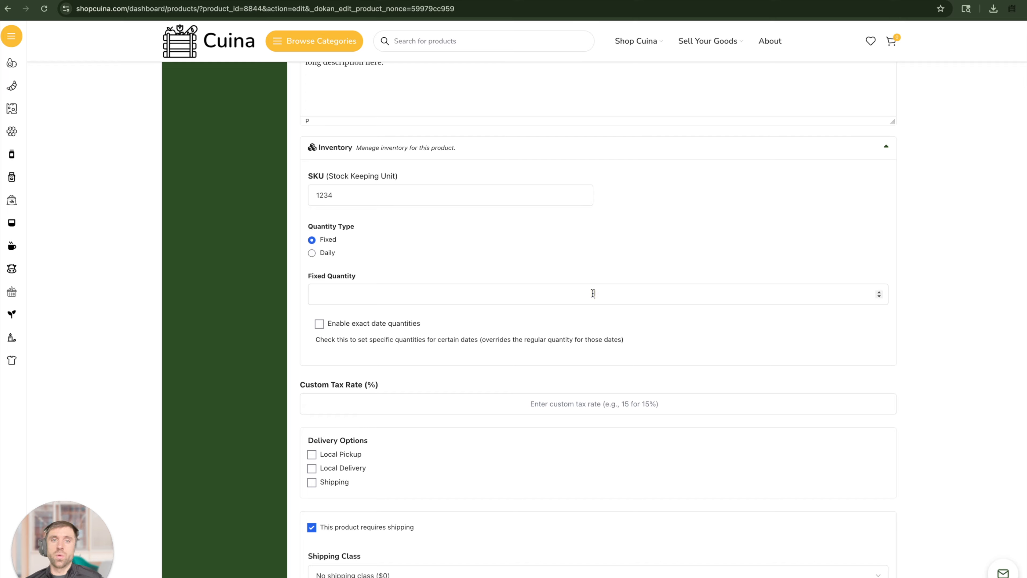
pyautogui.write('50')
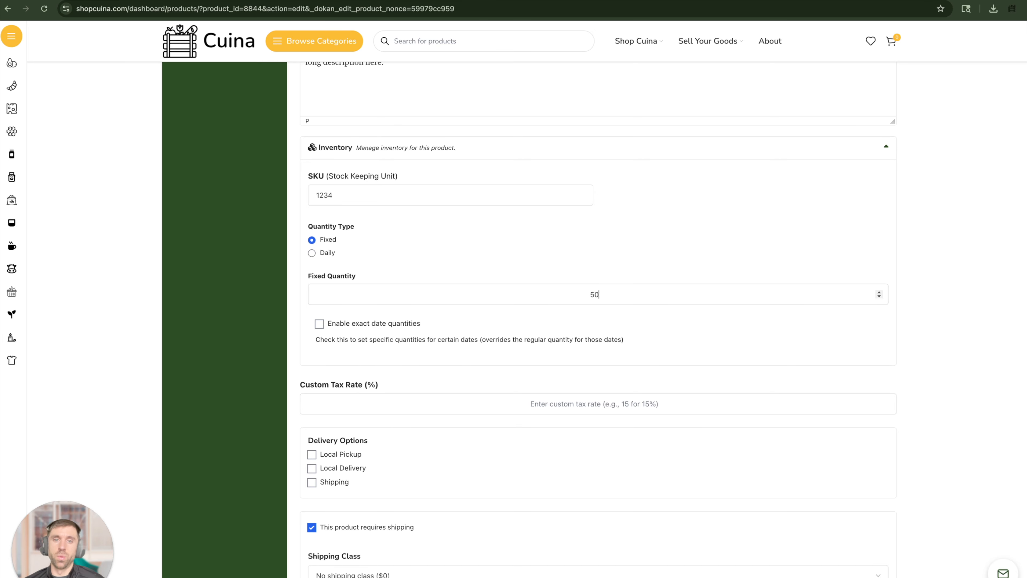
# Switch the quantity type to Daily and set Monday through Sunday to 10, 20, 30, 40, 50, 60 and 70
pyautogui.click(311, 253)
pyautogui.scroll(-4, 651, 263)
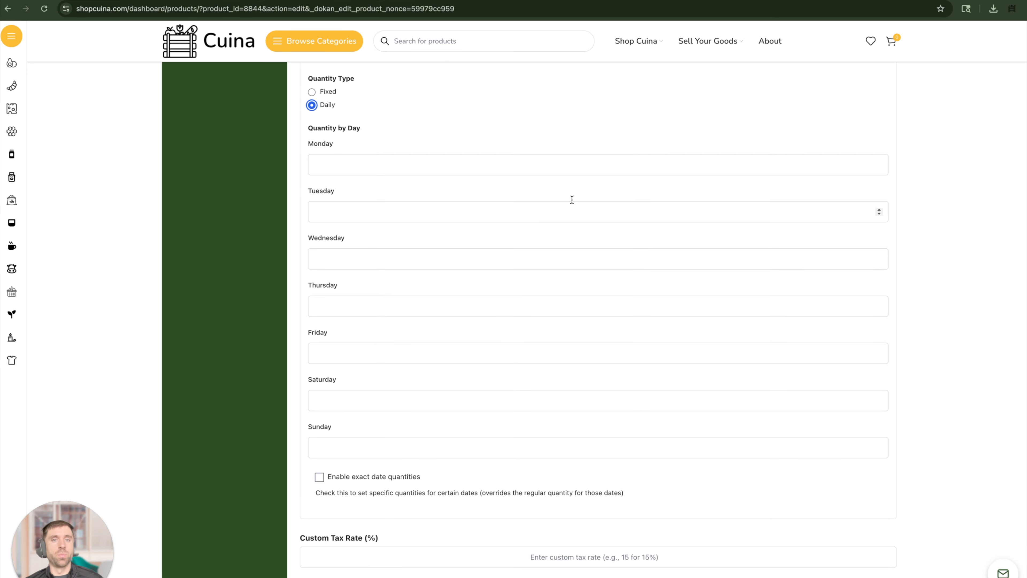
pyautogui.click(579, 163)
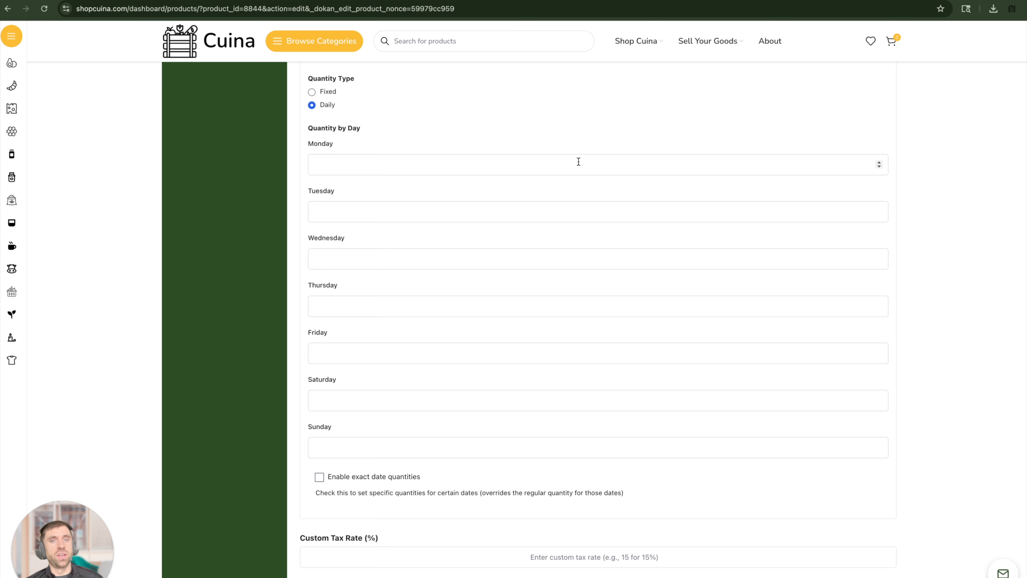
pyautogui.click(598, 208)
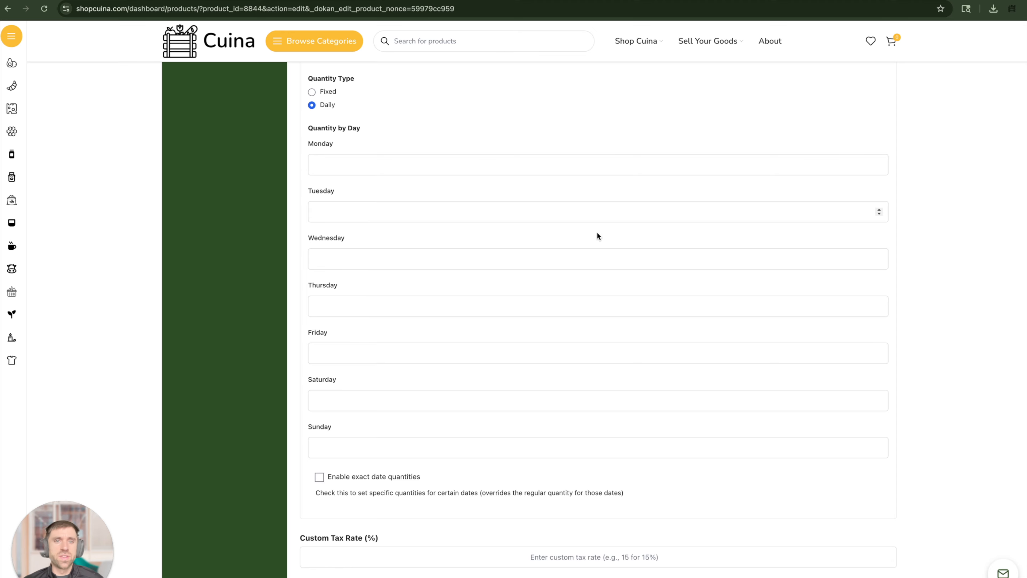
pyautogui.click(591, 164)
pyautogui.write('1020')
pyautogui.press('Tab')
pyautogui.write('30')
pyautogui.press('Tab')
pyautogui.write('40')
pyautogui.press('Tab')
pyautogui.write('50')
pyautogui.press('Tab')
pyautogui.write('60')
pyautogui.press('Tab')
pyautogui.write('70')
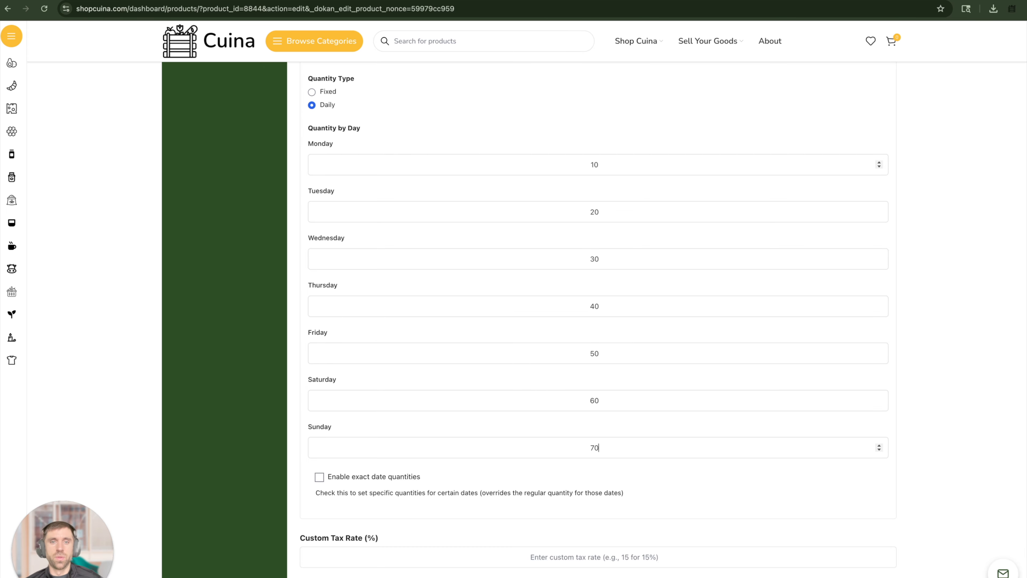
# Enable exact date quantities for the product's inventory
pyautogui.scroll(-7, 499, 281)
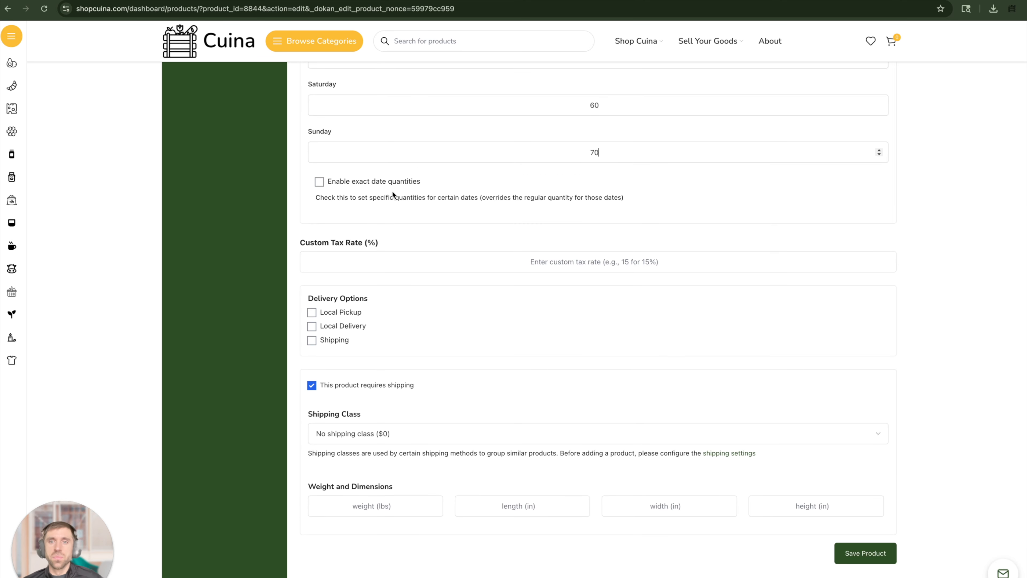
pyautogui.scroll(5, 388, 193)
pyautogui.scroll(1, 506, 223)
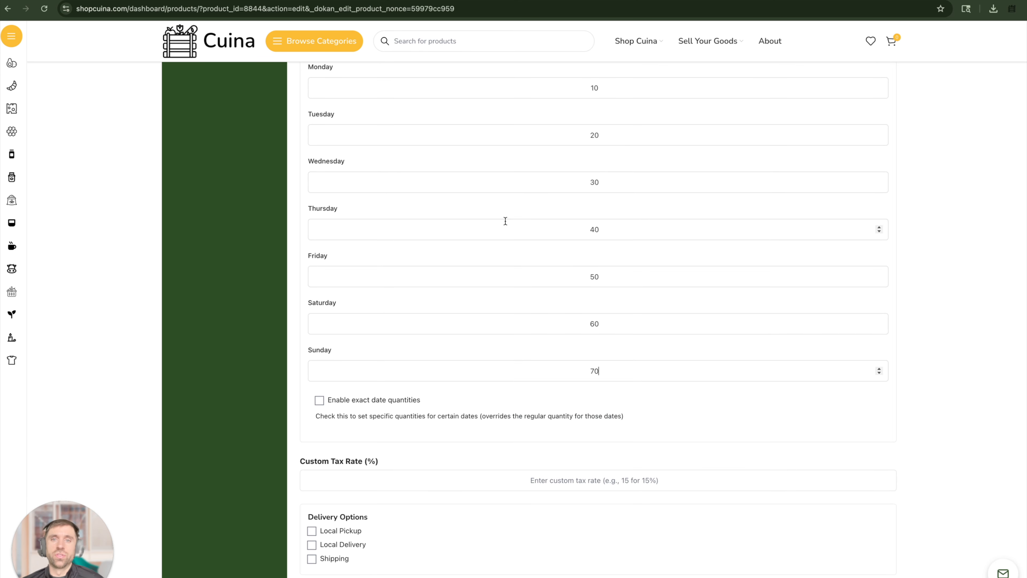
pyautogui.click(319, 401)
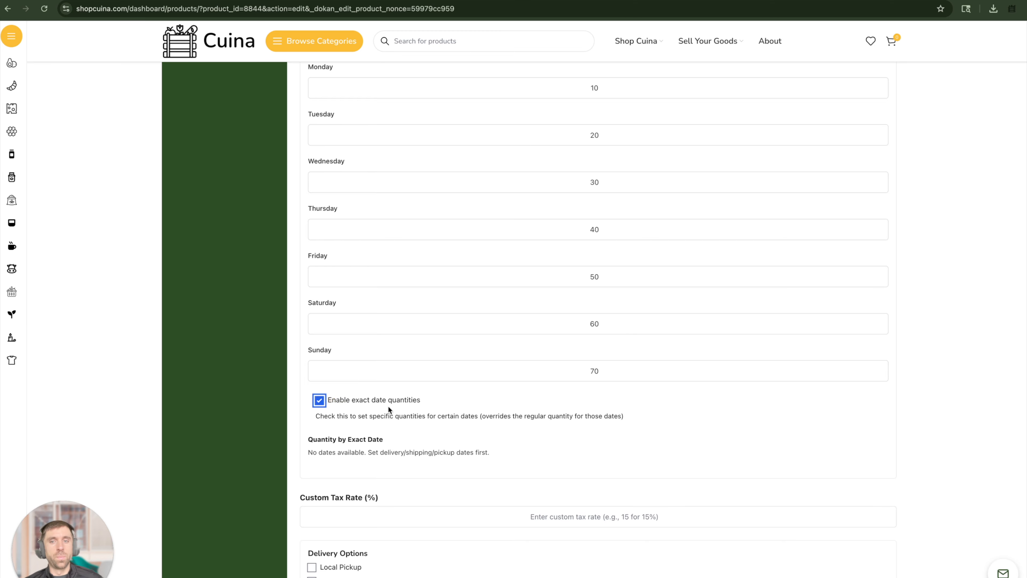
pyautogui.scroll(-3, 423, 404)
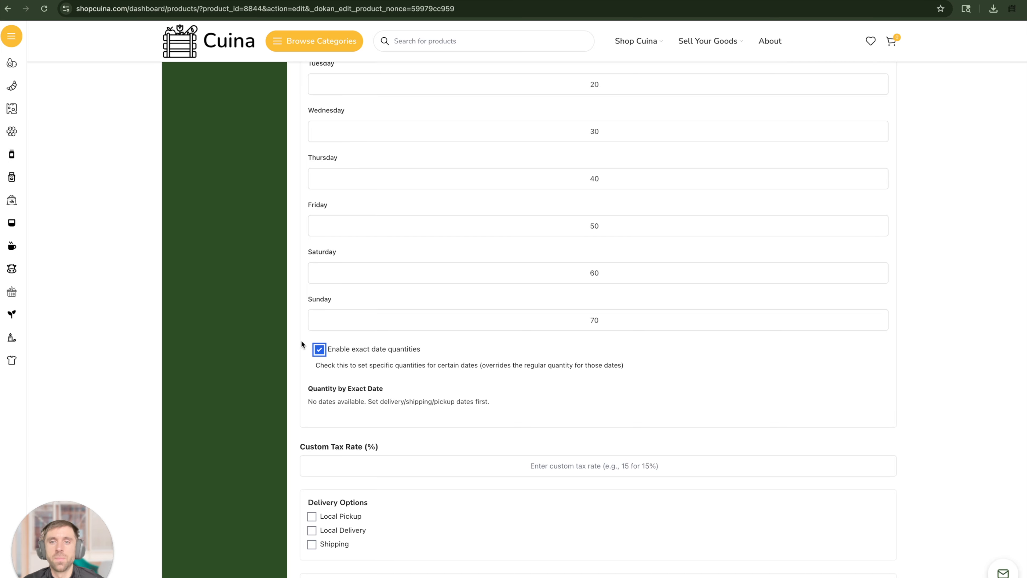
pyautogui.click(959, 347)
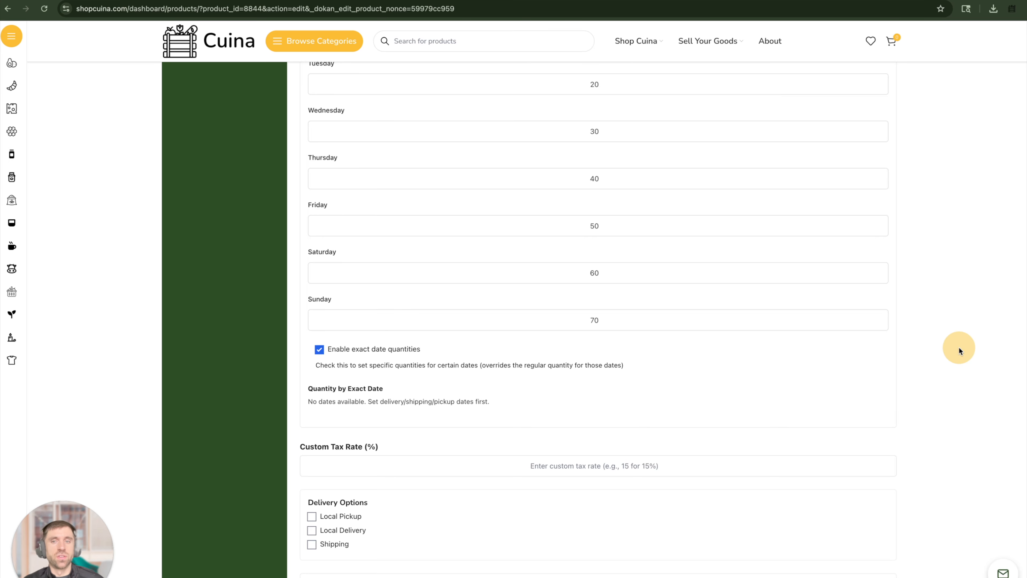
# Set the product's custom tax rate to 15%
pyautogui.scroll(-3, 978, 365)
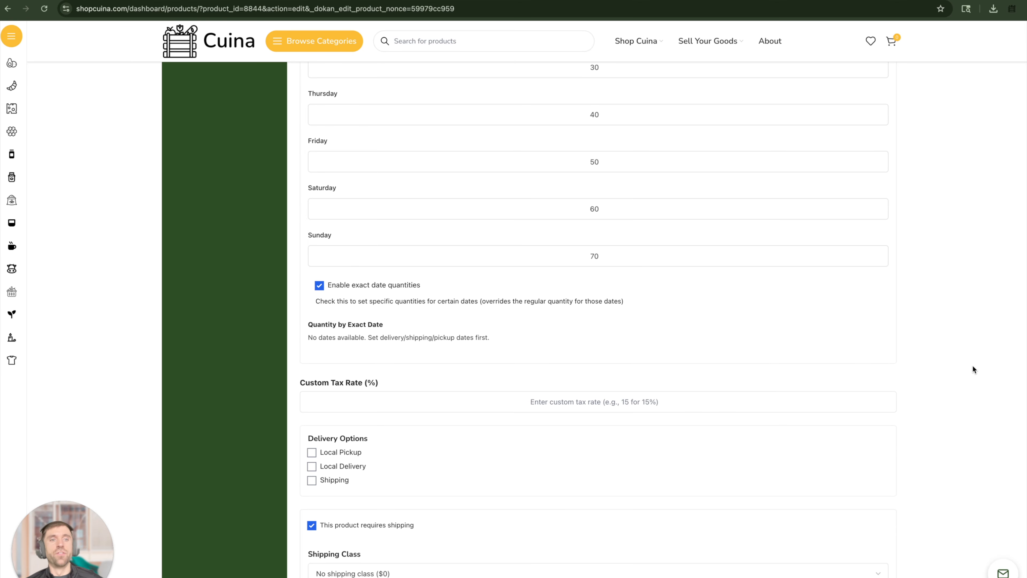
pyautogui.scroll(-3, 962, 328)
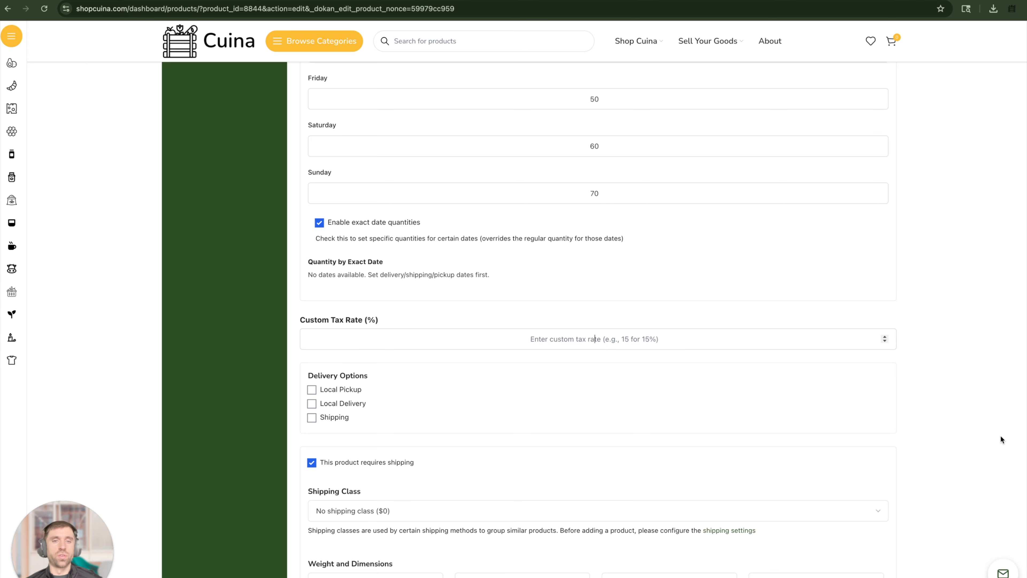
pyautogui.write('15')
pyautogui.click(962, 275)
pyautogui.click(947, 160)
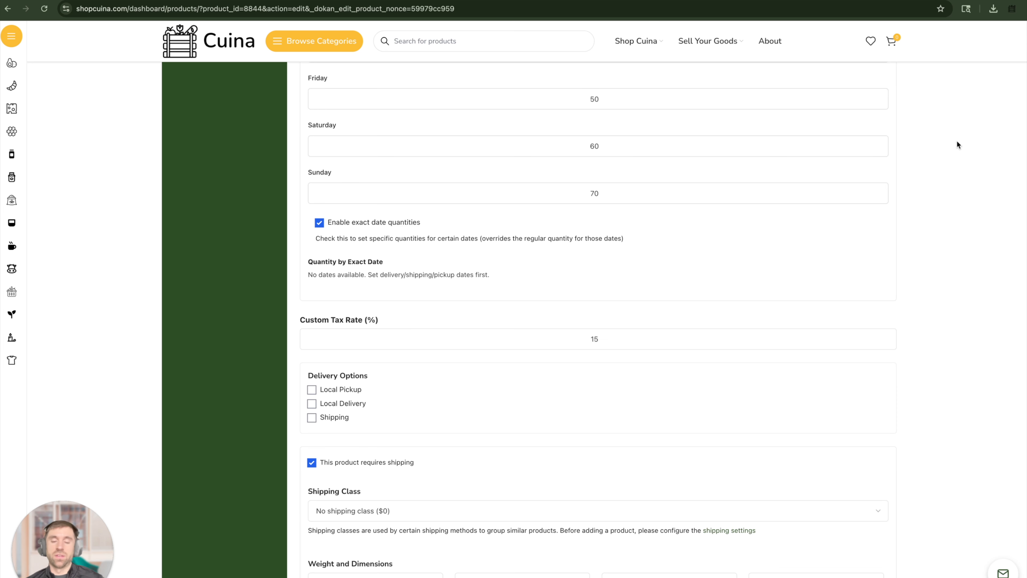
pyautogui.click(580, 337)
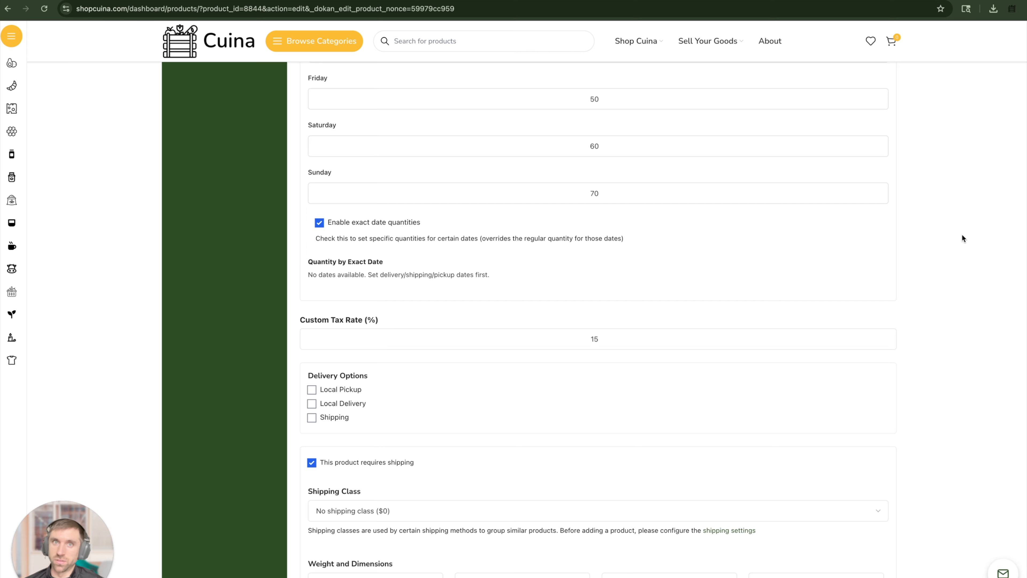
# Enable Local Pickup, Local Delivery and Shipping as the product's delivery options
pyautogui.scroll(-3, 959, 232)
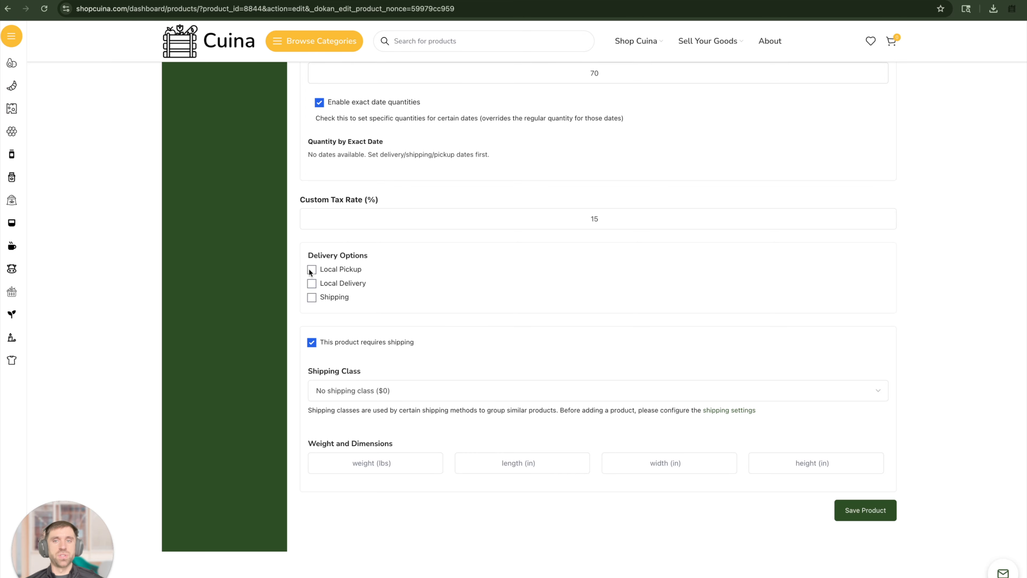
pyautogui.scroll(-1, 316, 271)
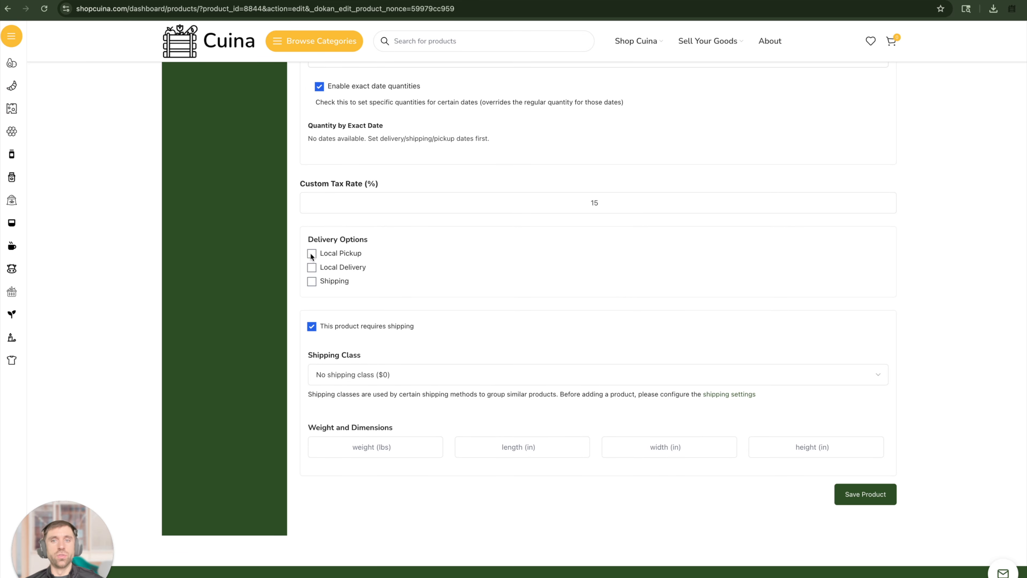
pyautogui.click(312, 253)
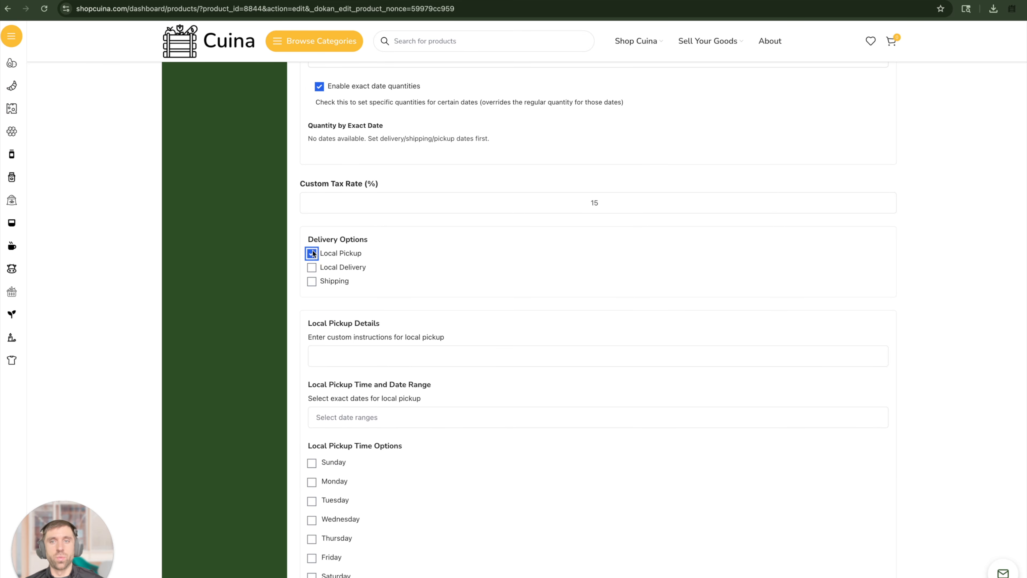
pyautogui.click(311, 268)
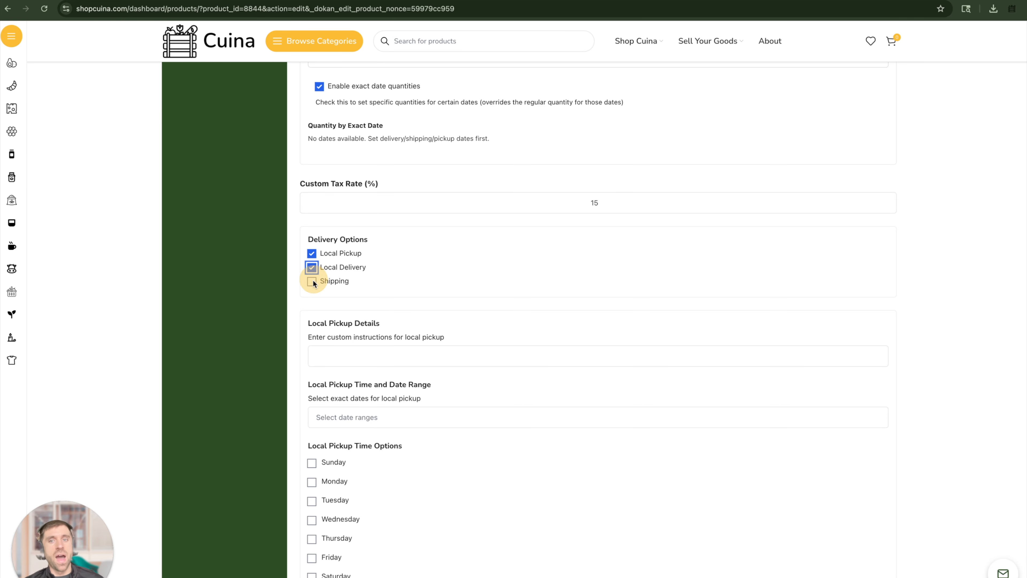
pyautogui.click(312, 281)
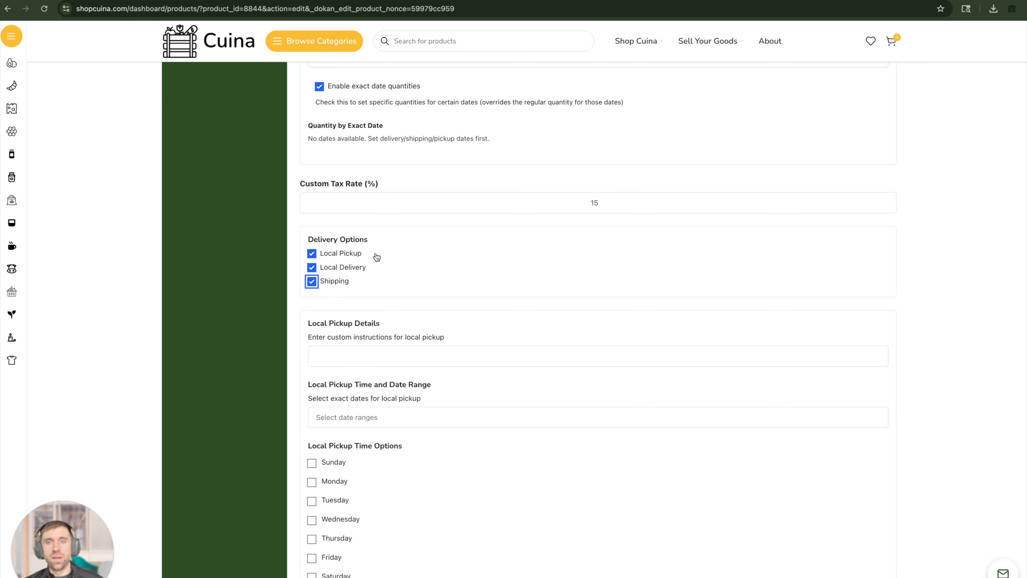
# Enter "Local pickup instructions" as the custom instructions for local pickup
pyautogui.scroll(-7, 560, 383)
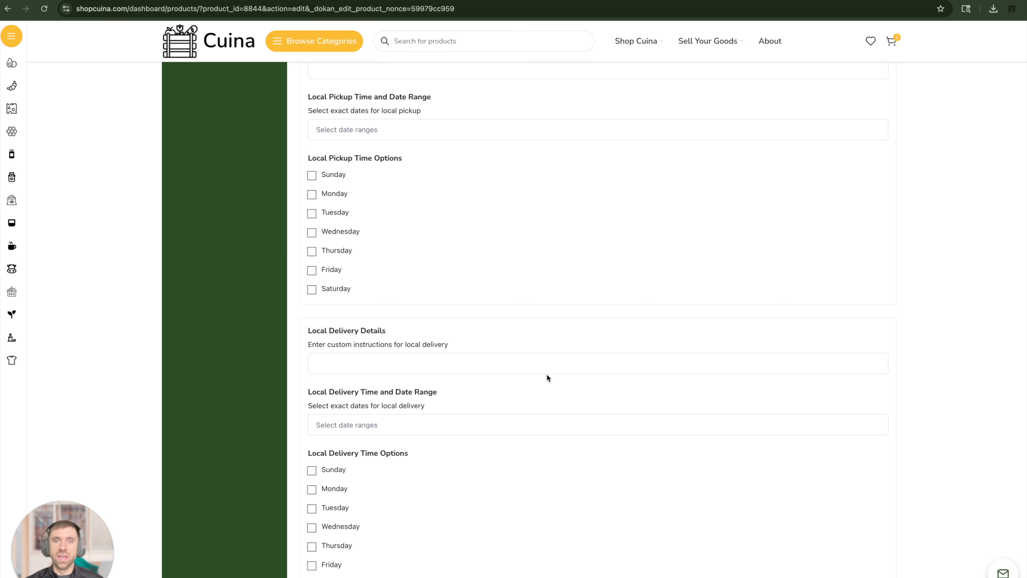
pyautogui.scroll(4, 542, 372)
pyautogui.scroll(1, 535, 298)
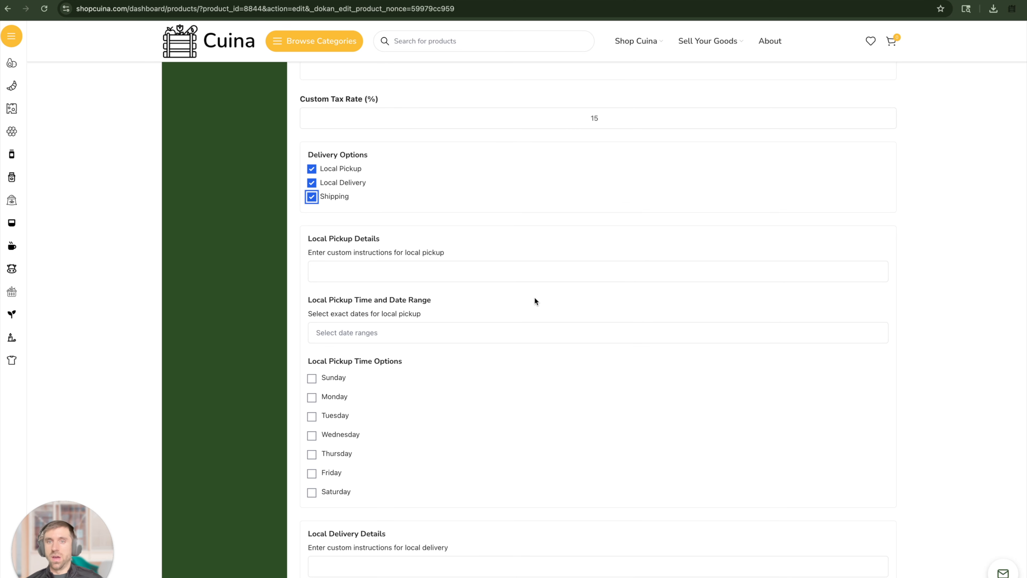
pyautogui.click(429, 268)
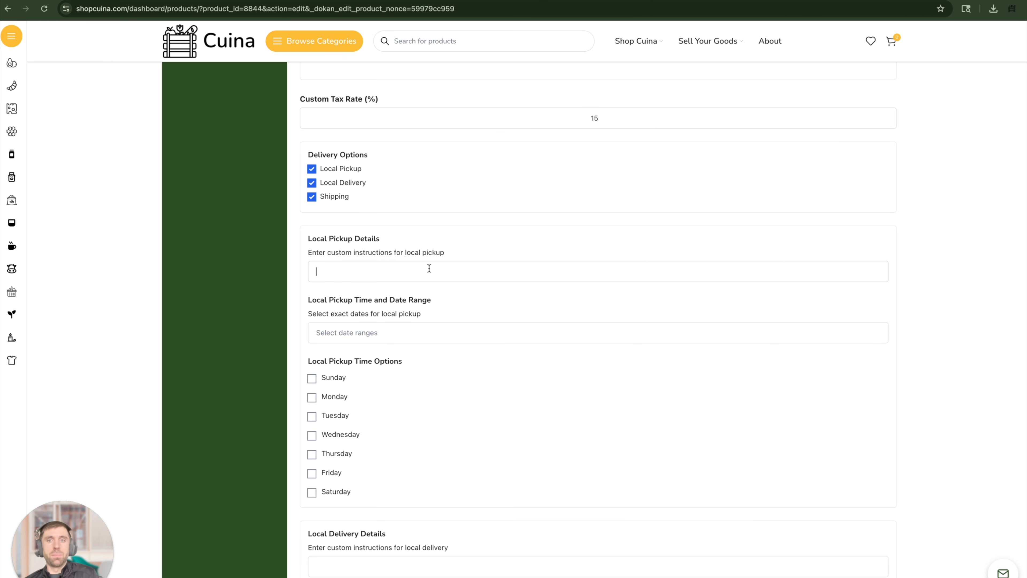
pyautogui.write('Local picku')
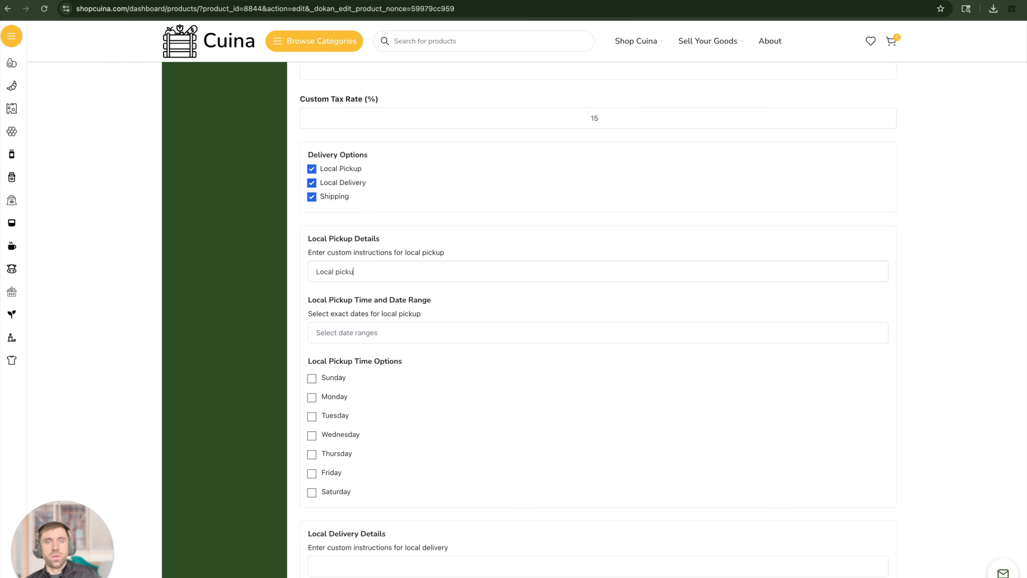
pyautogui.write('p instructions')
pyautogui.tripleClick(433, 273)
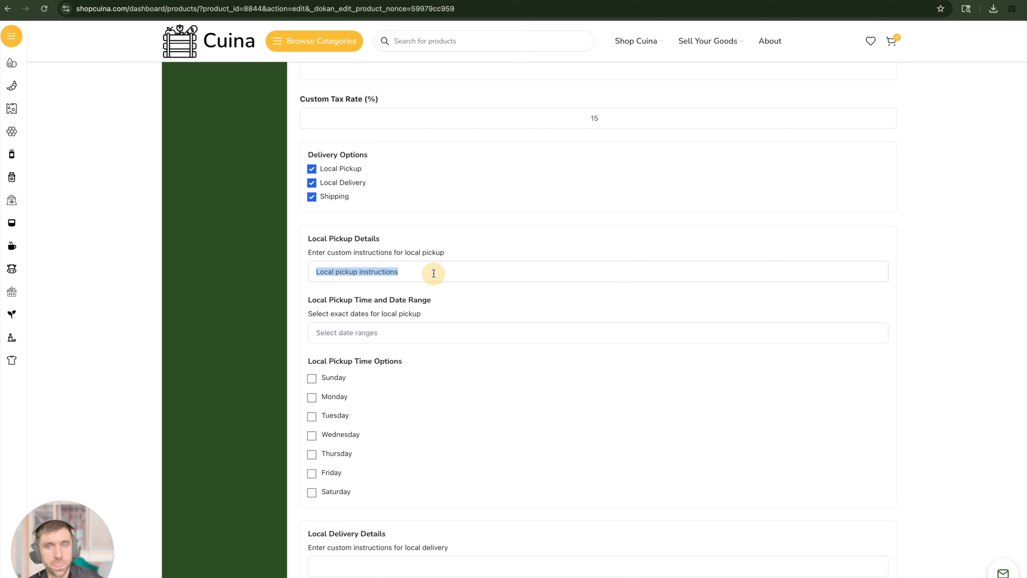
# Select December 9, 12, 13, 16, 19, 23, 24, 25, 26, 30 and 31, 2025 as local pickup dates
pyautogui.click(399, 339)
pyautogui.scroll(-2, 445, 330)
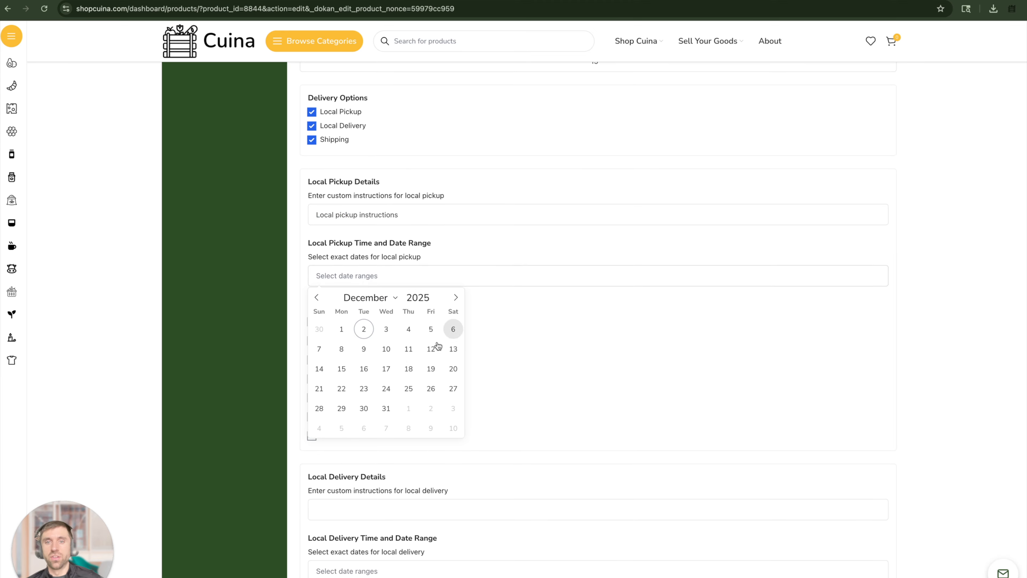
pyautogui.click(368, 350)
pyautogui.click(366, 370)
pyautogui.click(365, 389)
pyautogui.click(366, 409)
pyautogui.click(387, 409)
pyautogui.click(386, 389)
pyautogui.click(408, 388)
pyautogui.click(431, 388)
pyautogui.click(430, 368)
pyautogui.click(431, 349)
pyautogui.click(453, 349)
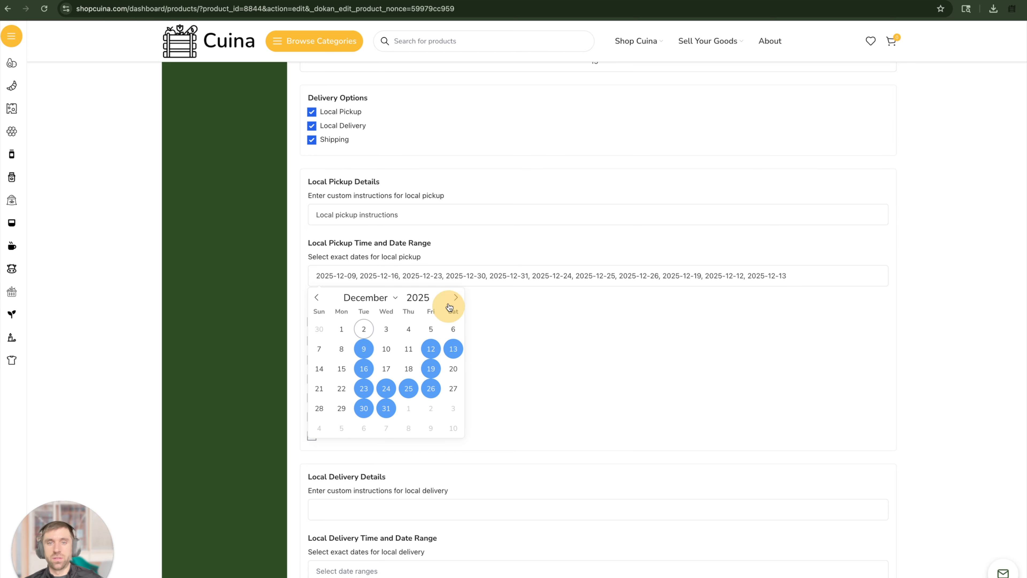
# Add January 14–16, 21–23 and 28–30, 2026 to the local pickup dates and close the calendar
pyautogui.click(455, 297)
pyautogui.click(385, 369)
pyautogui.click(386, 389)
pyautogui.click(408, 388)
pyautogui.click(409, 368)
pyautogui.click(431, 368)
pyautogui.click(431, 389)
pyautogui.click(430, 408)
pyautogui.click(408, 409)
pyautogui.click(387, 409)
pyautogui.click(540, 330)
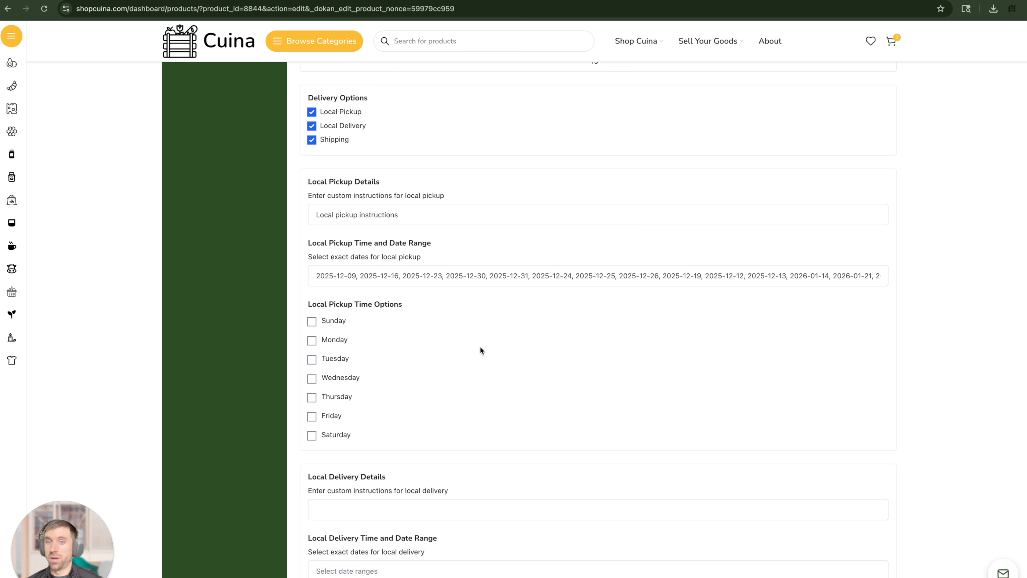
# Enable Sunday in the local pickup time options and set its opening time to 06:00 AM
pyautogui.scroll(-2, 480, 347)
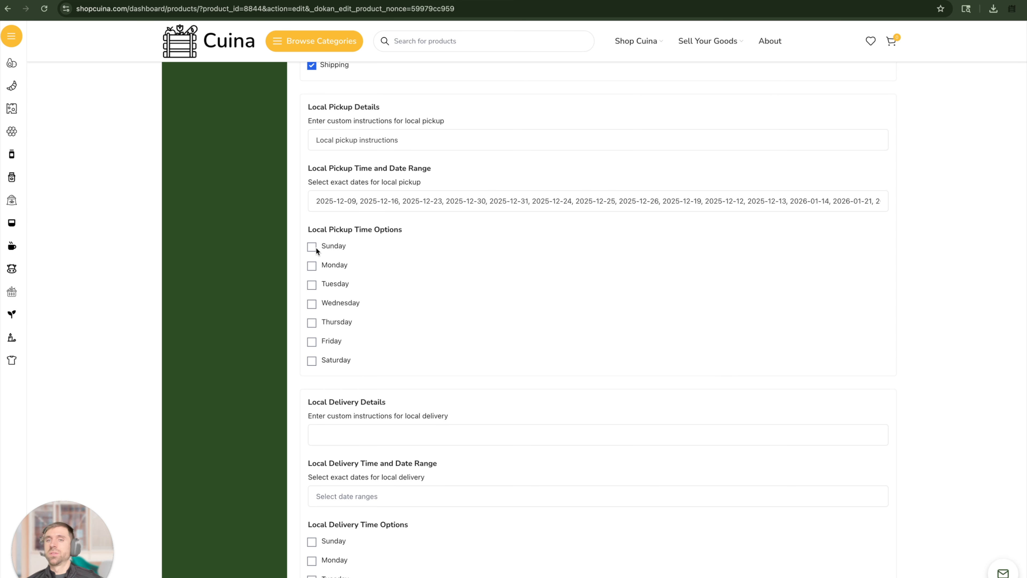
pyautogui.click(311, 247)
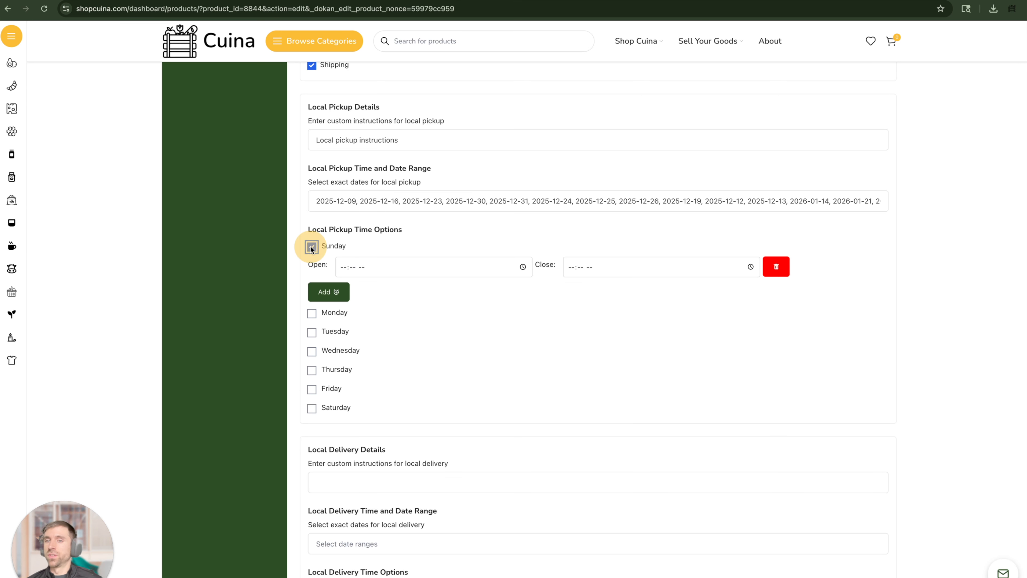
pyautogui.click(522, 267)
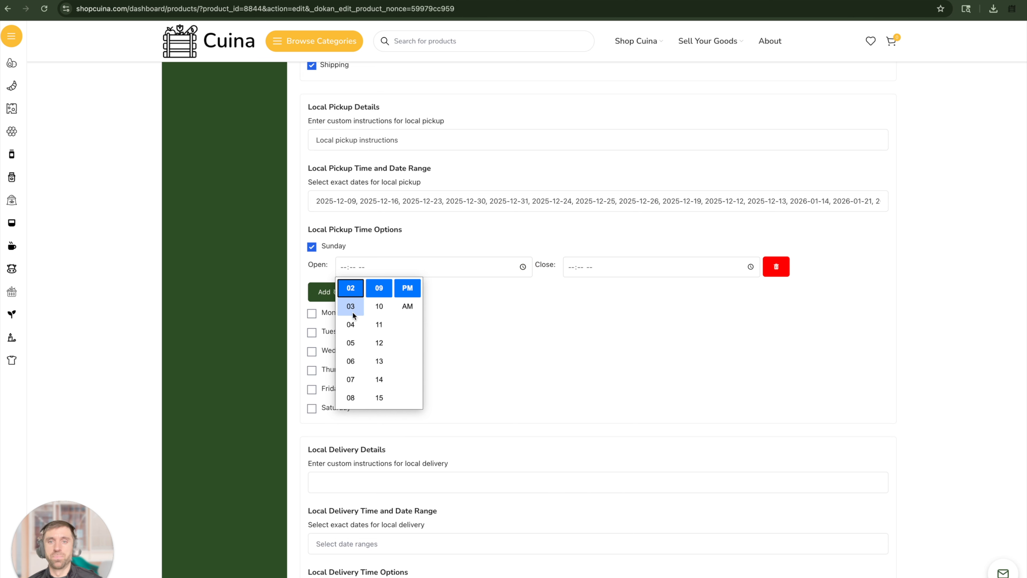
pyautogui.click(350, 361)
pyautogui.click(407, 306)
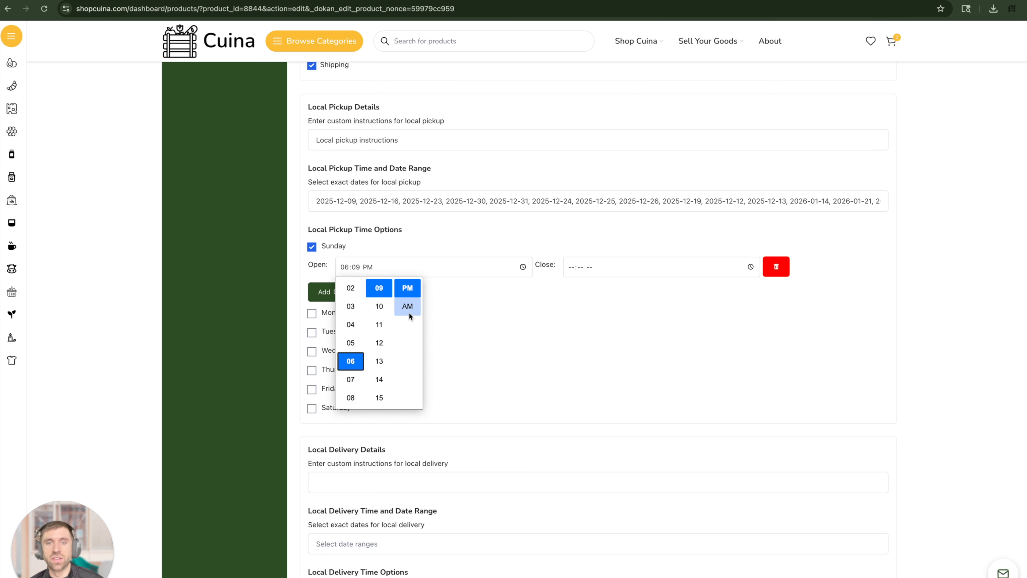
pyautogui.scroll(-15, 381, 310)
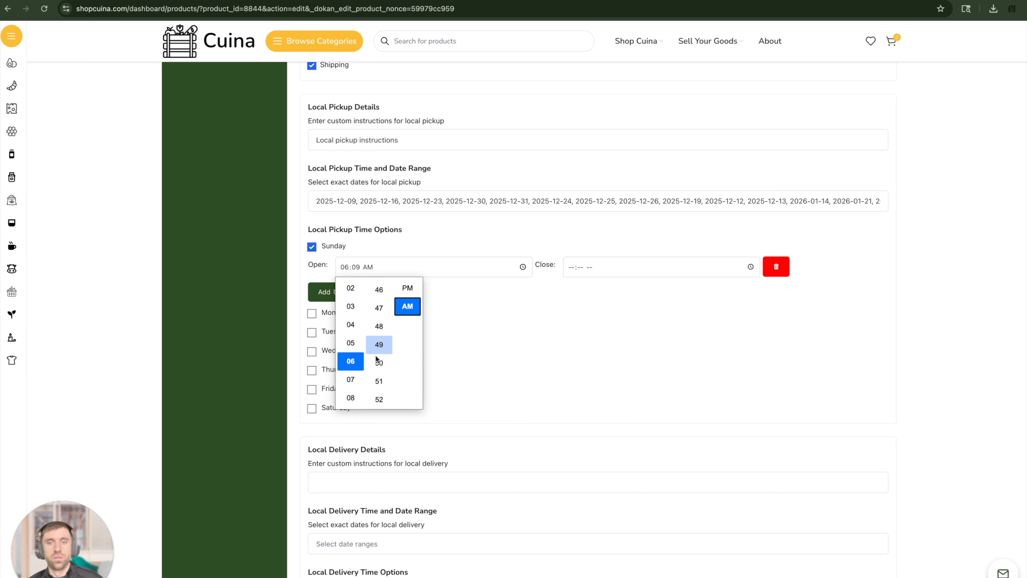
pyautogui.scroll(-3, 372, 380)
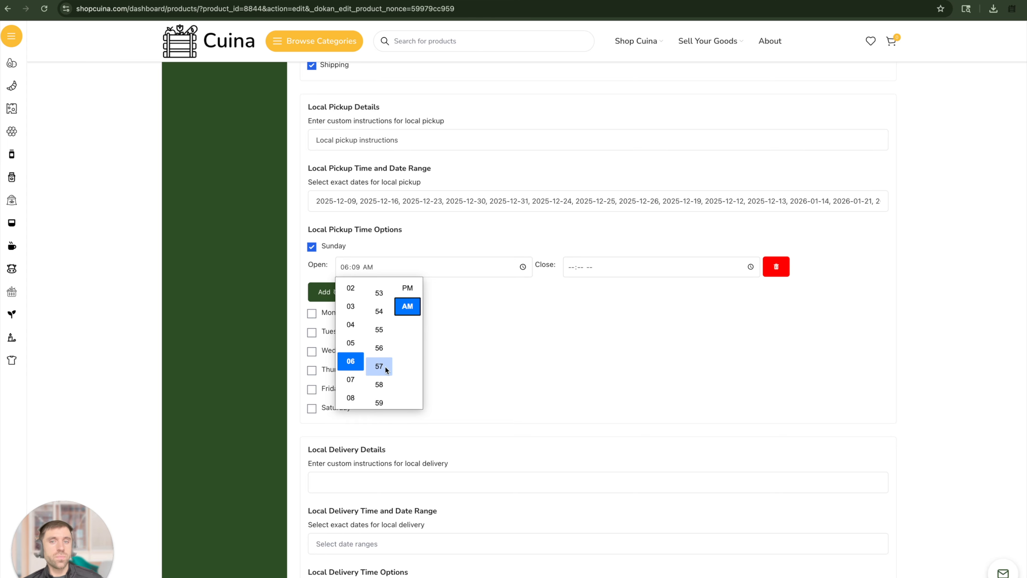
pyautogui.click(380, 376)
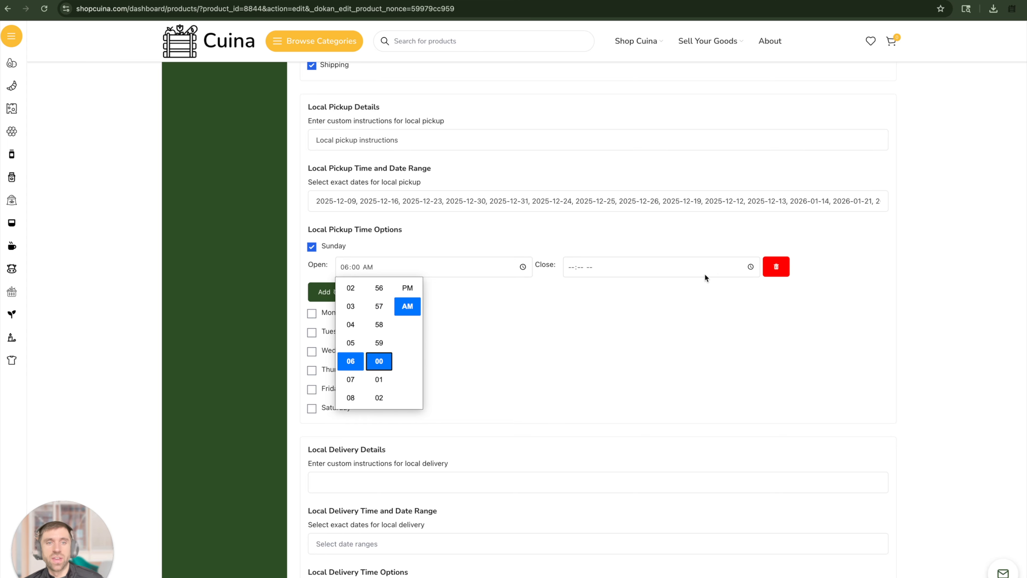
# Set Sunday's pickup closing time to 07:00 PM, then add and remove an extra Sunday time slot
pyautogui.click(669, 269)
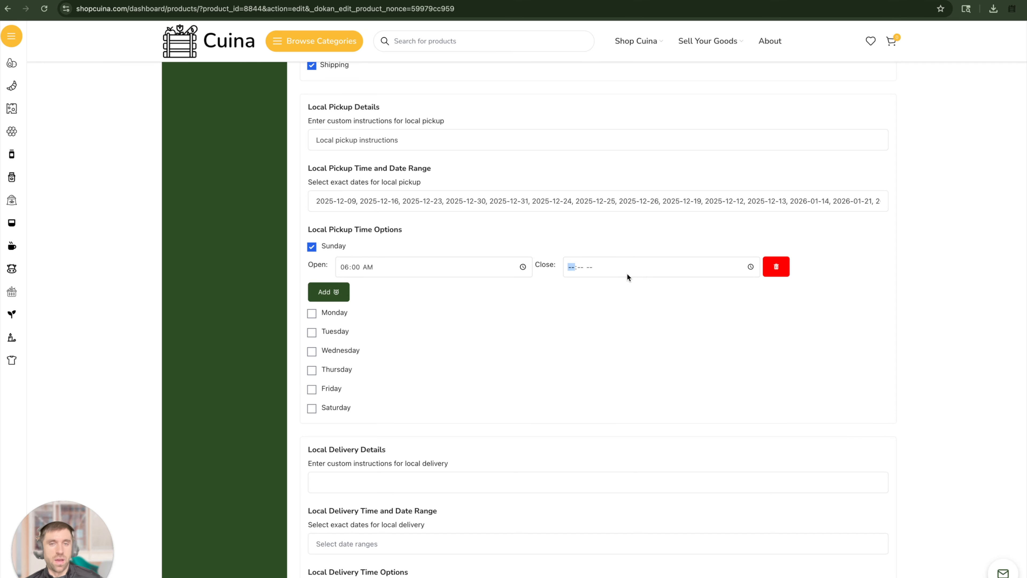
pyautogui.click(750, 267)
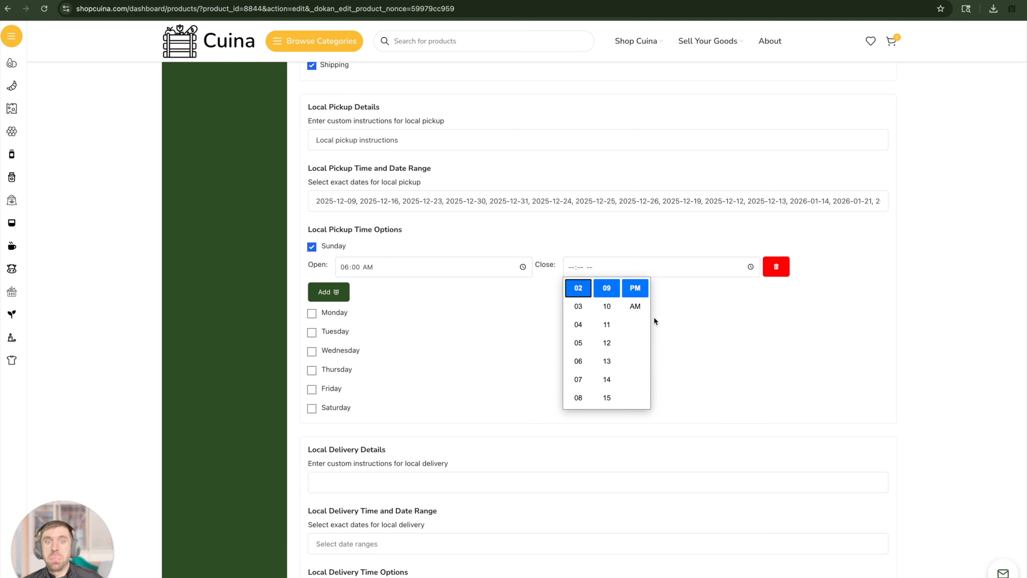
pyautogui.click(578, 379)
pyautogui.scroll(2, 607, 311)
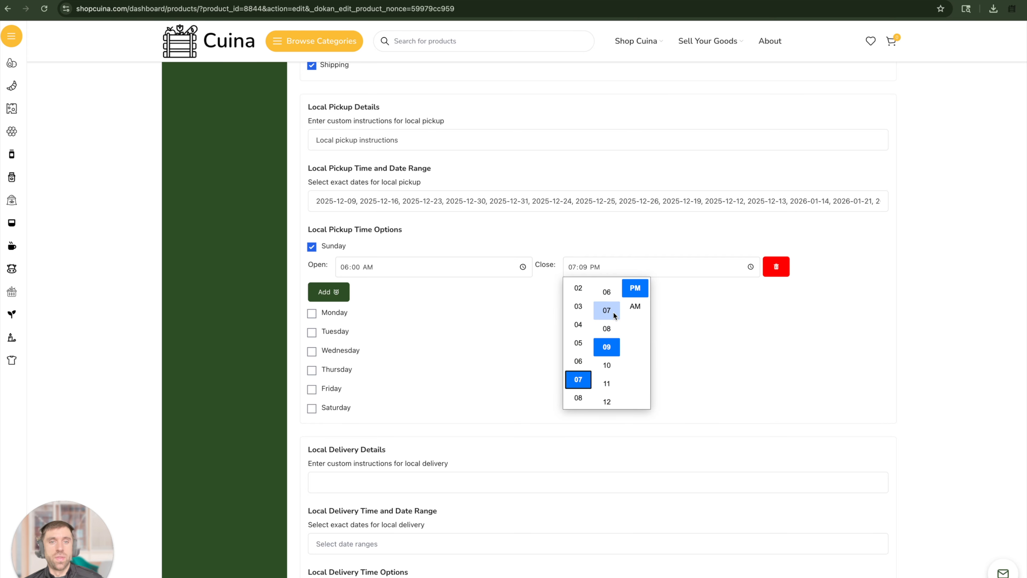
pyautogui.scroll(3, 612, 316)
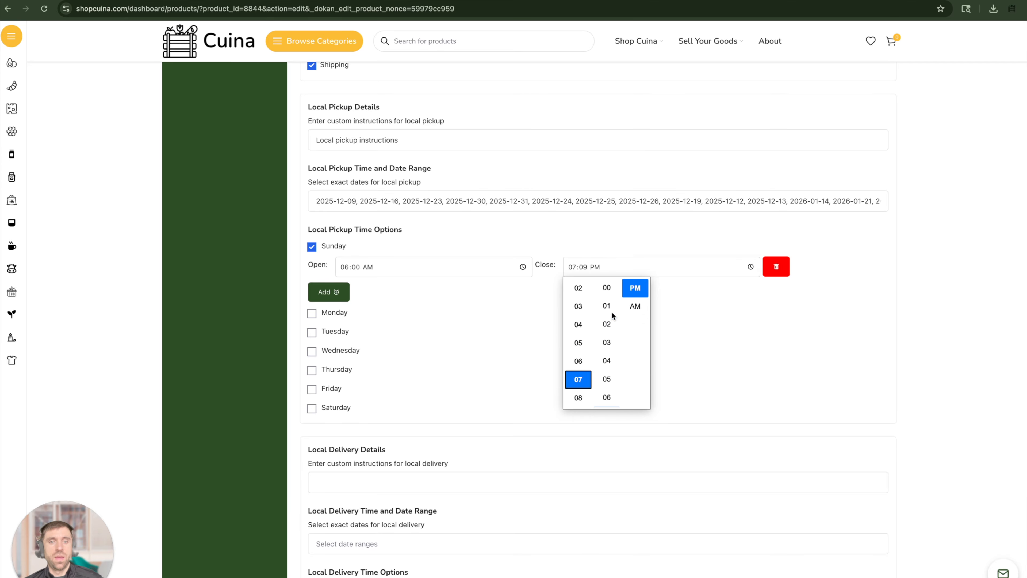
pyautogui.click(610, 293)
pyautogui.click(642, 291)
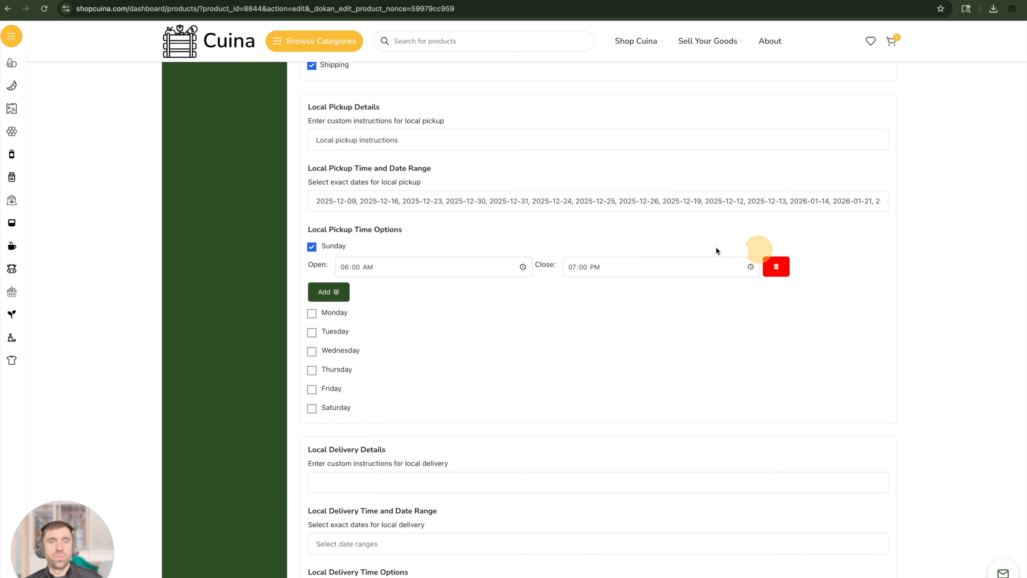
pyautogui.click(329, 291)
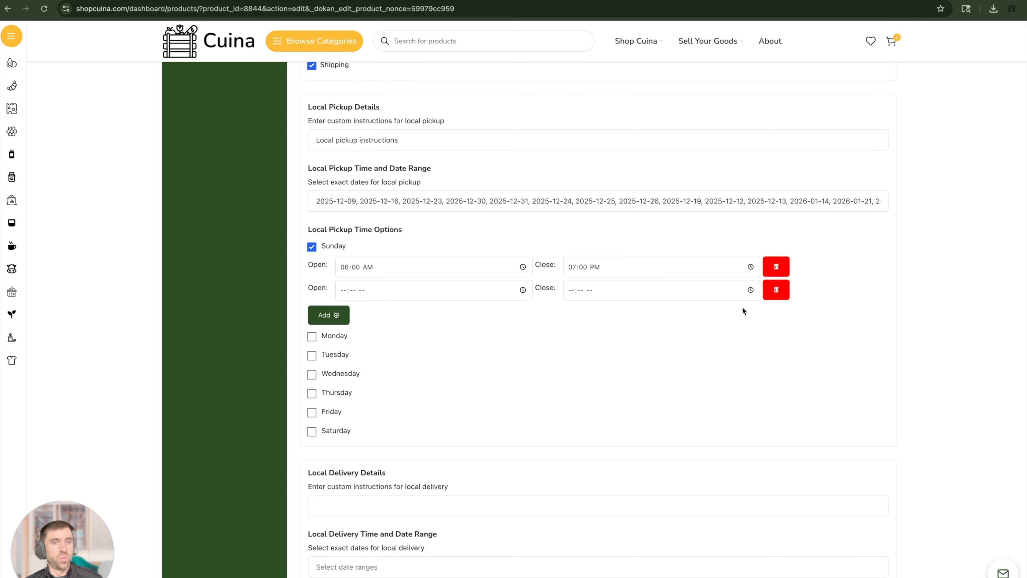
pyautogui.click(776, 290)
# Enable Monday for local pickup with a time slot from 04:00 PM to 08:00 PM
pyautogui.click(311, 313)
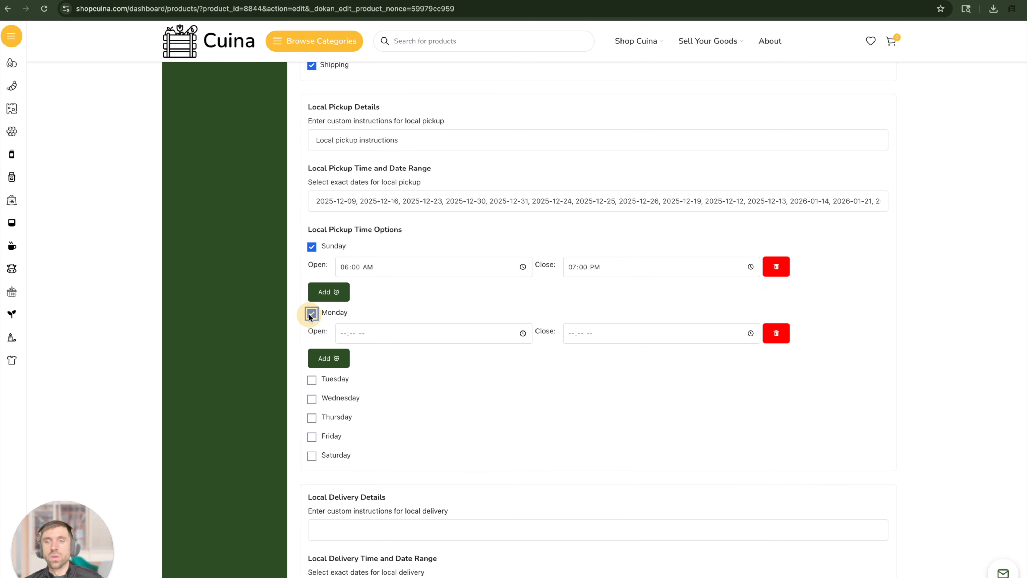
pyautogui.click(346, 334)
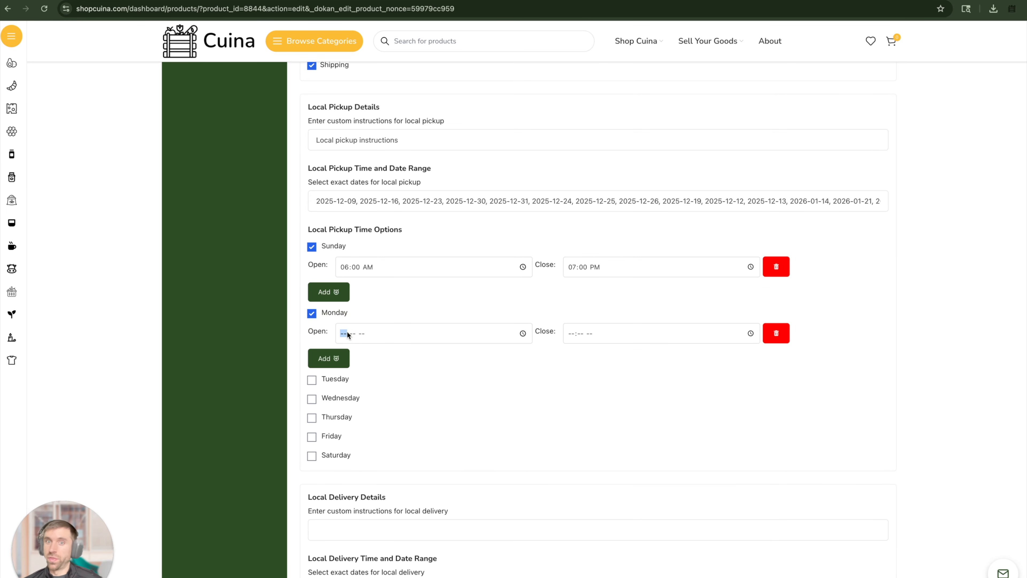
pyautogui.write('0400')
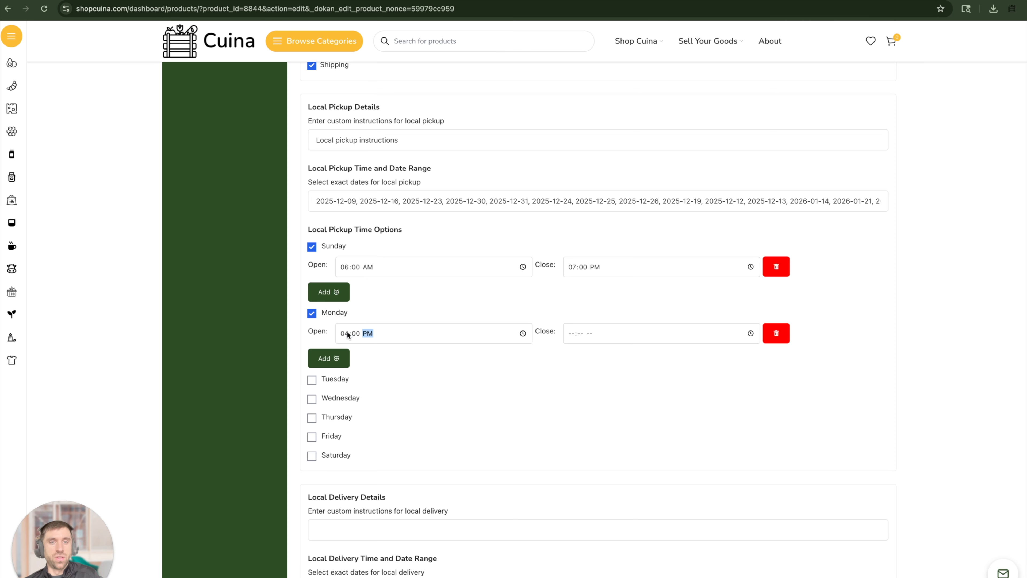
pyautogui.press('Tab')
pyautogui.write('0800')
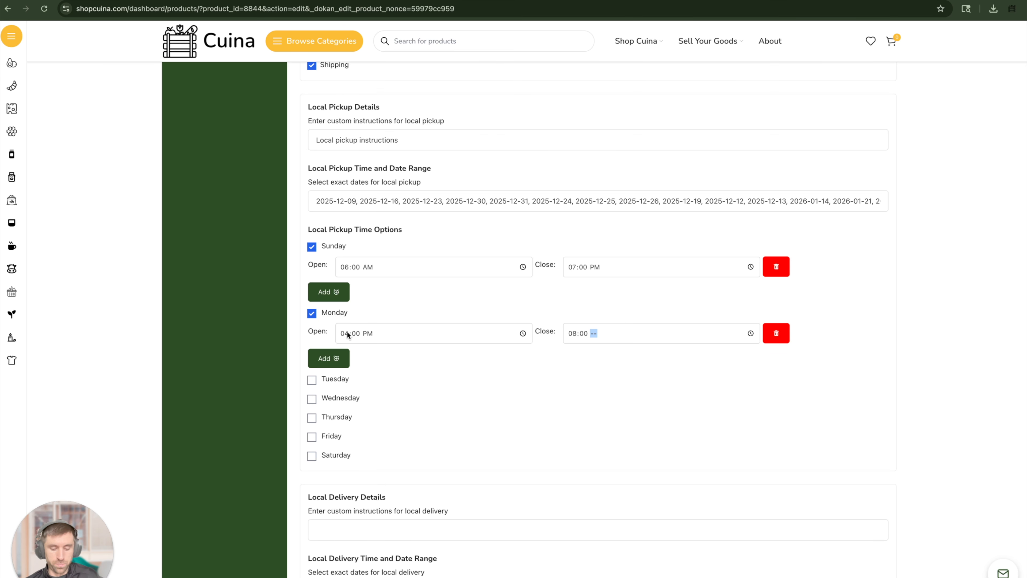
pyautogui.write('p')
pyautogui.click(856, 299)
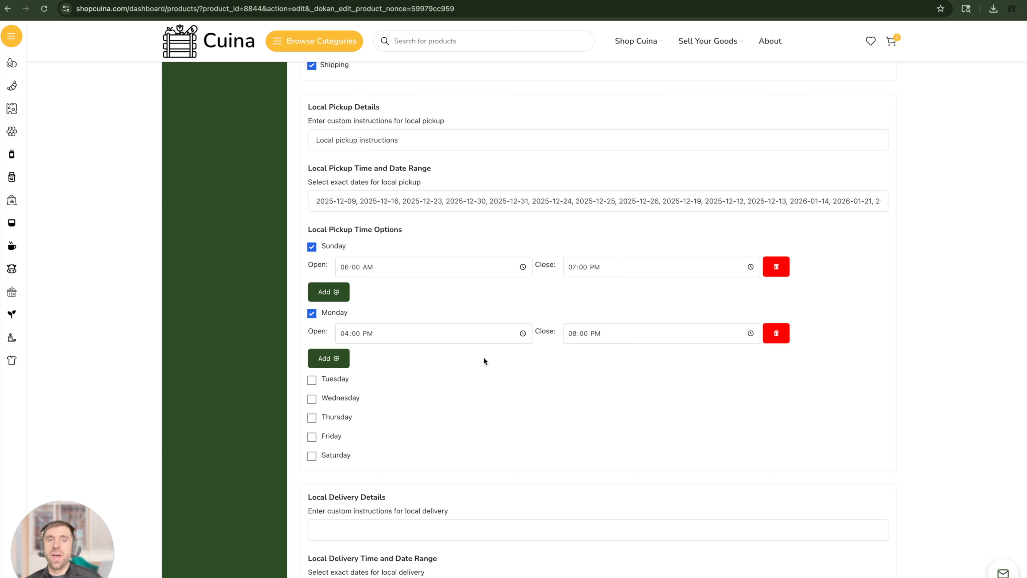
# Add a second Monday pickup time slot from 08:00 PM to 10:00 PM
pyautogui.click(332, 361)
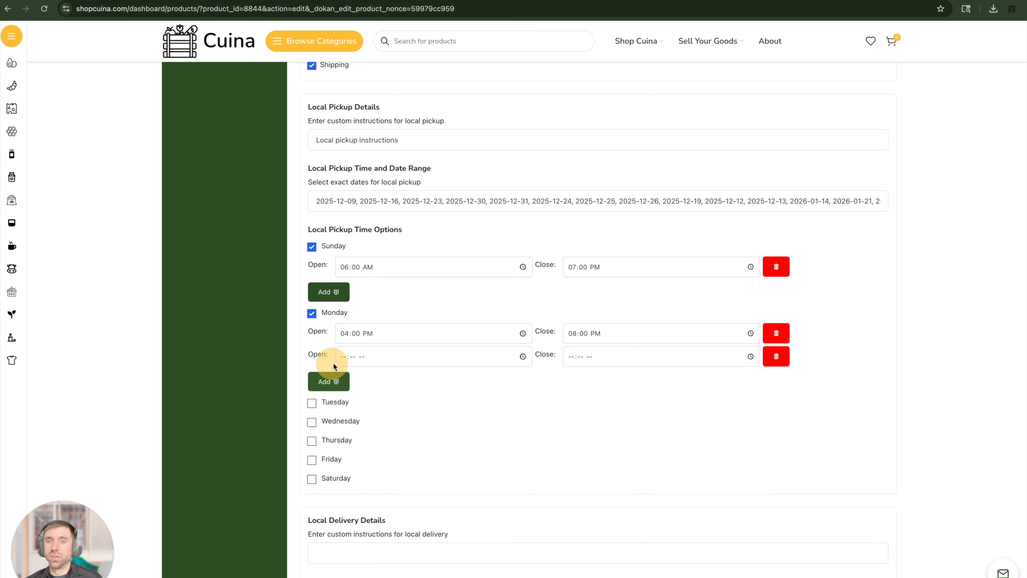
pyautogui.click(345, 356)
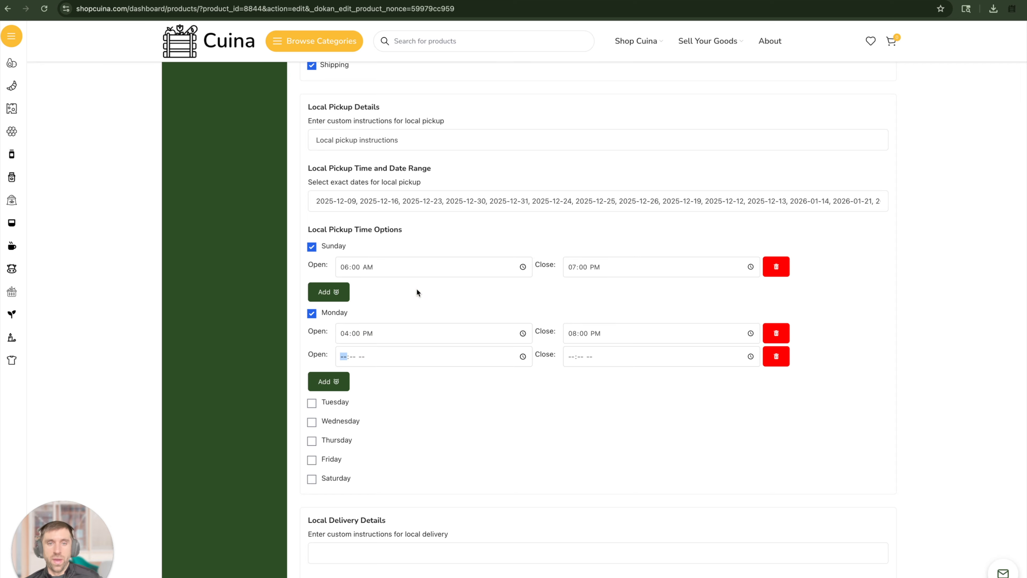
pyautogui.write('08:-- --')
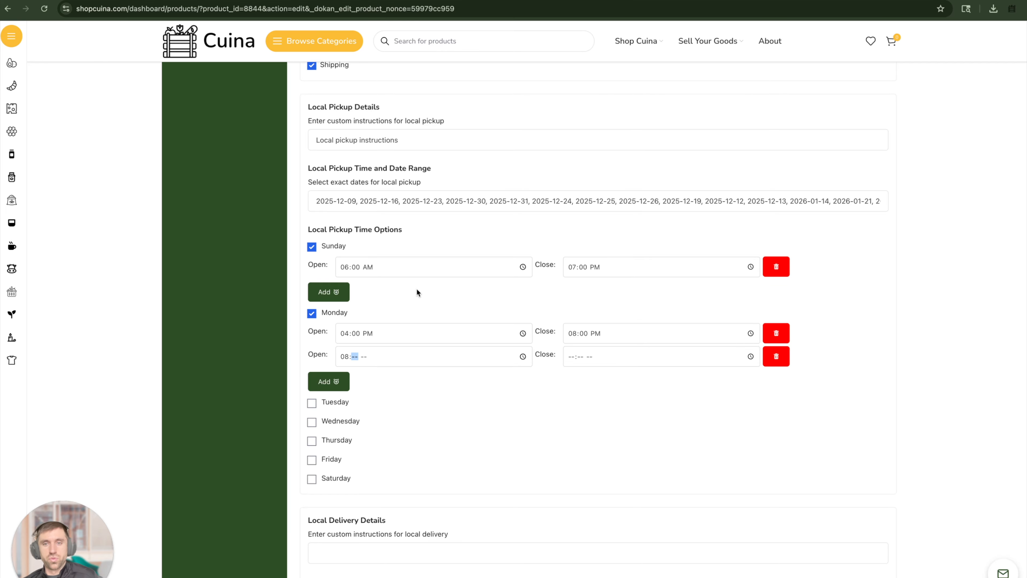
pyautogui.write('00p')
pyautogui.press('Tab')
pyautogui.press('Tab')
pyautogui.write('1000p')
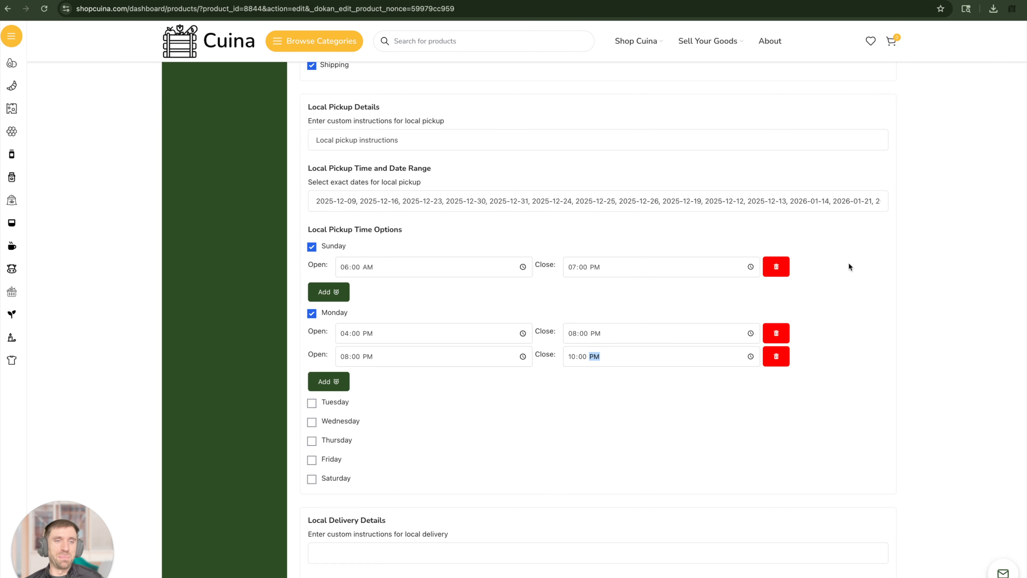
pyautogui.click(899, 314)
# Deselect December 31, 2025 and January 14–16, 21–23 and 28–30, 2026 from the local pickup dates
pyautogui.scroll(-5, 601, 377)
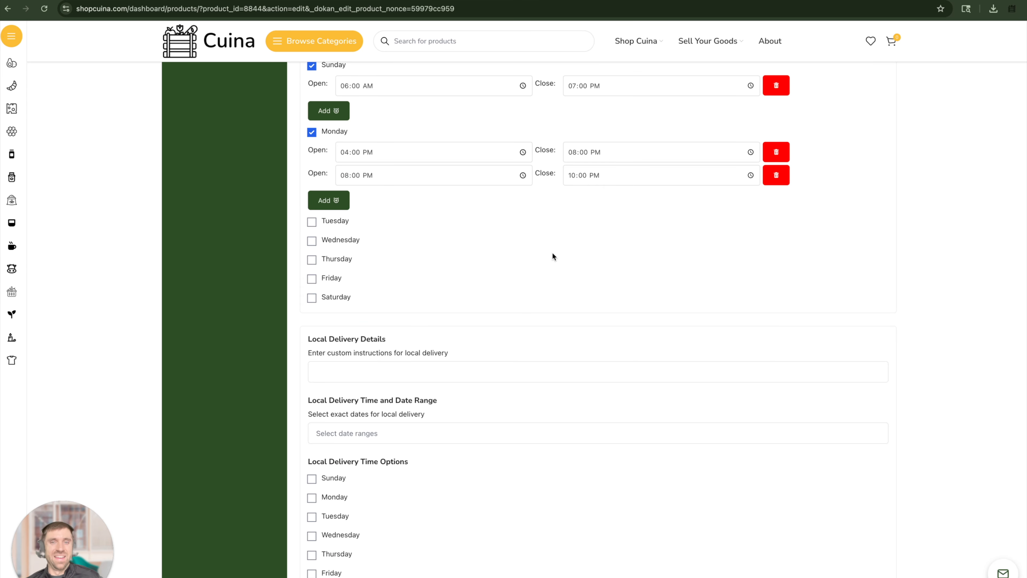
pyautogui.scroll(2, 510, 153)
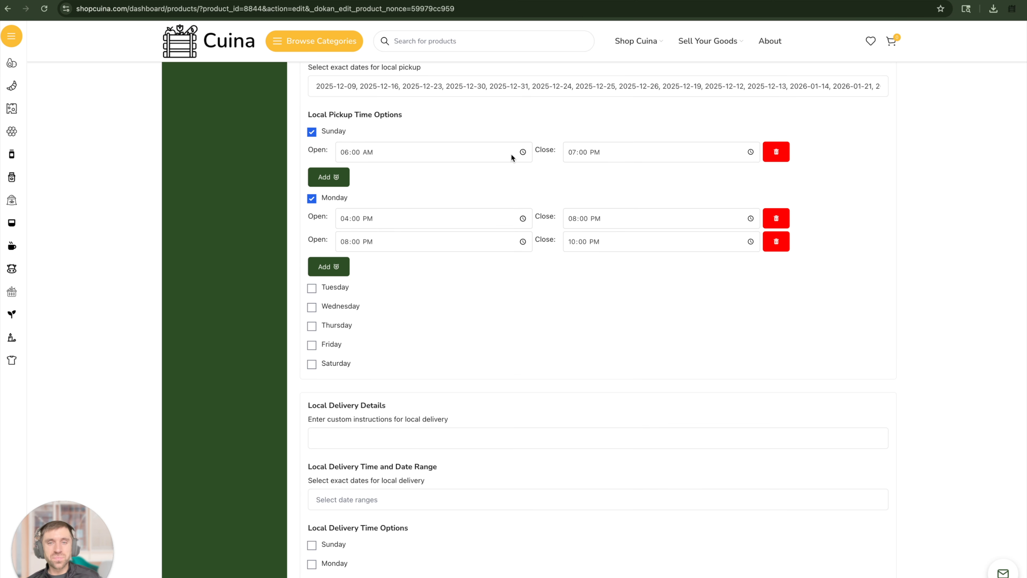
pyautogui.scroll(2, 497, 218)
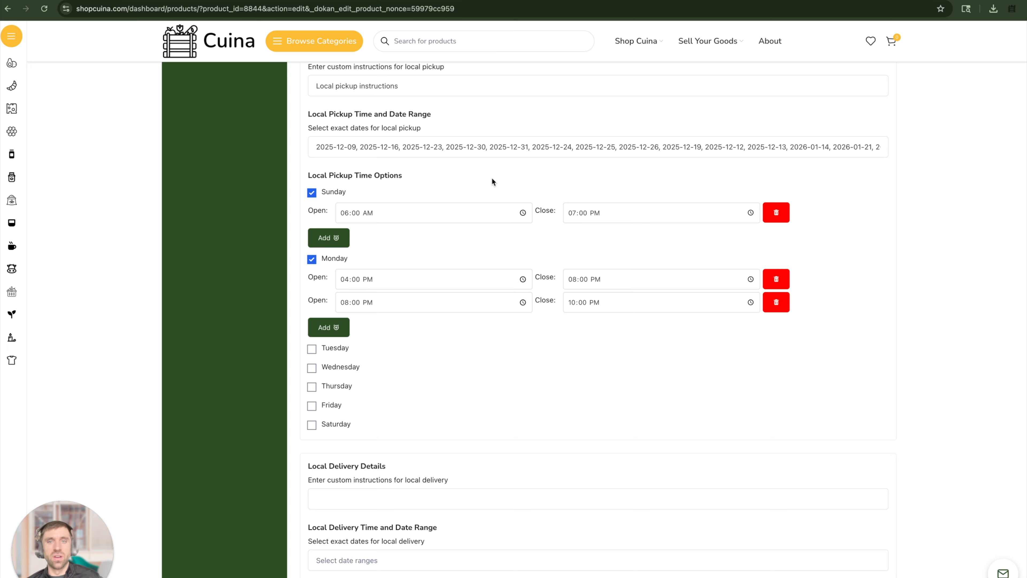
pyautogui.scroll(1, 492, 181)
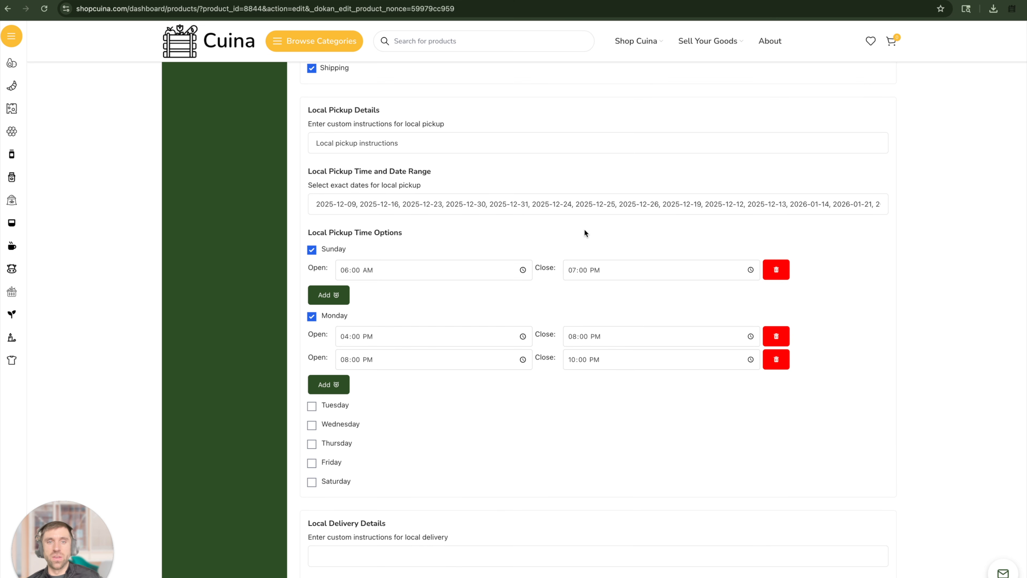
pyautogui.click(505, 206)
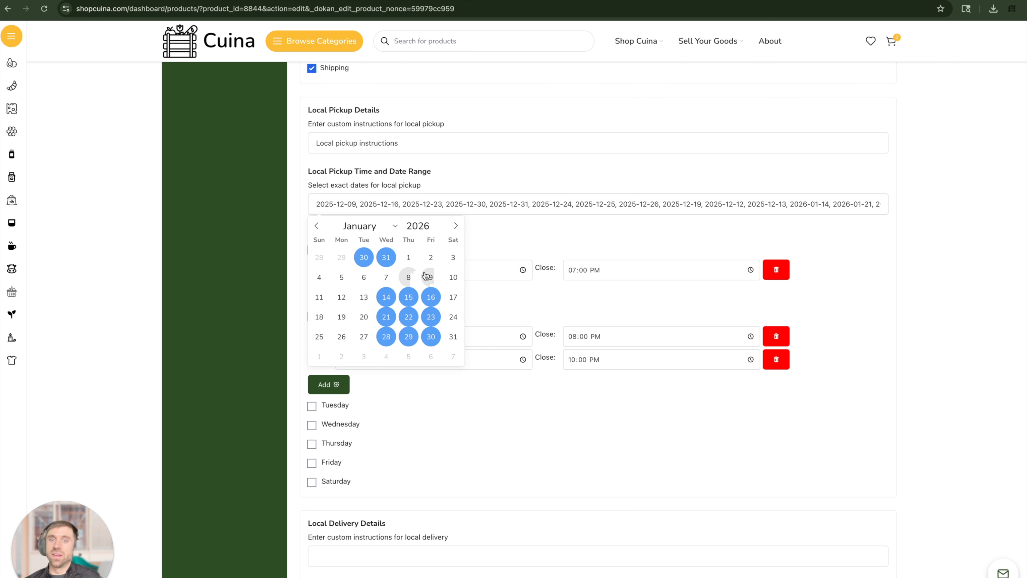
pyautogui.click(402, 291)
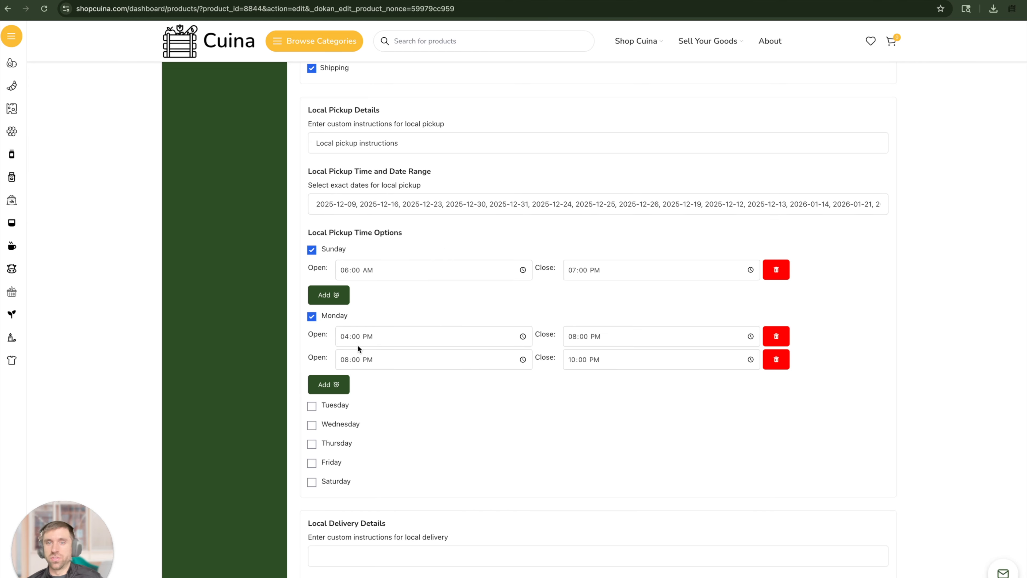
pyautogui.click(447, 204)
pyautogui.click(430, 297)
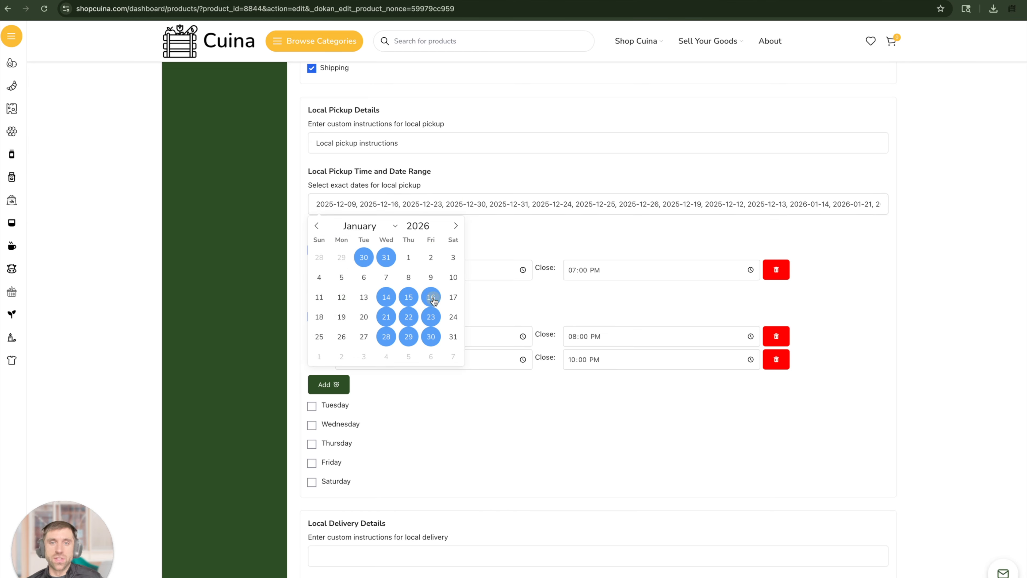
pyautogui.click(431, 316)
pyautogui.click(431, 336)
pyautogui.click(407, 337)
pyautogui.click(408, 317)
pyautogui.click(408, 297)
pyautogui.click(386, 316)
pyautogui.click(386, 336)
pyautogui.click(386, 296)
pyautogui.click(386, 257)
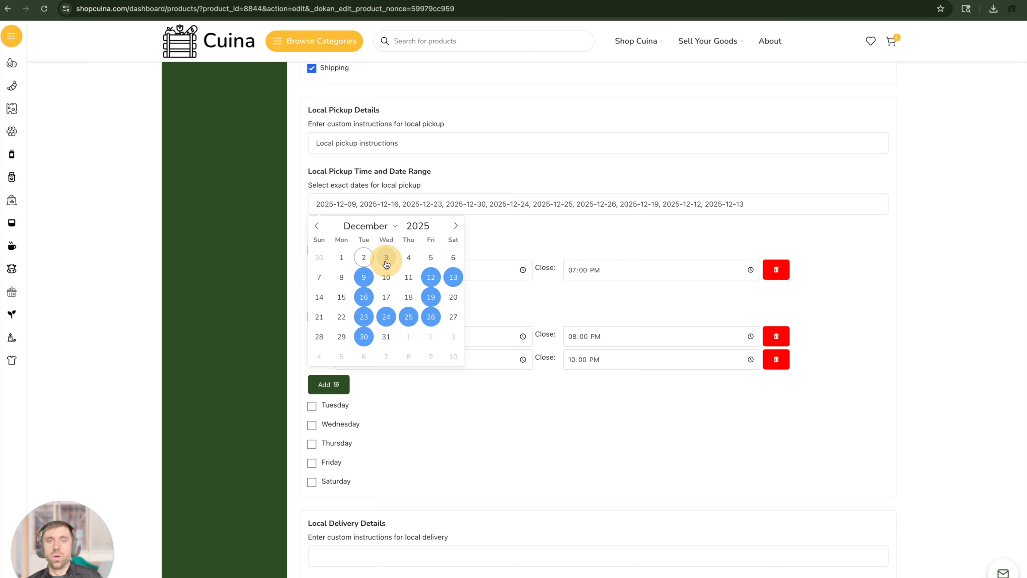
# Deselect December 9, 12, 13, 16, 19, 23, 24, 25, 26 and 30, 2025 from the local pickup dates
pyautogui.click(431, 277)
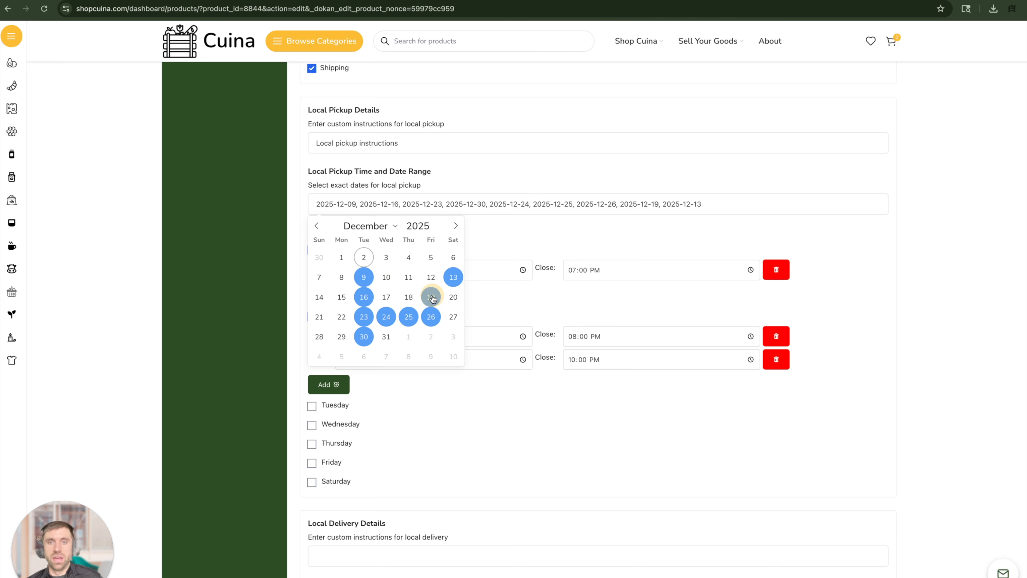
pyautogui.click(431, 297)
pyautogui.click(431, 316)
pyautogui.click(408, 316)
pyautogui.click(386, 316)
pyautogui.click(364, 257)
pyautogui.click(363, 276)
pyautogui.click(364, 296)
pyautogui.click(366, 258)
pyautogui.click(363, 317)
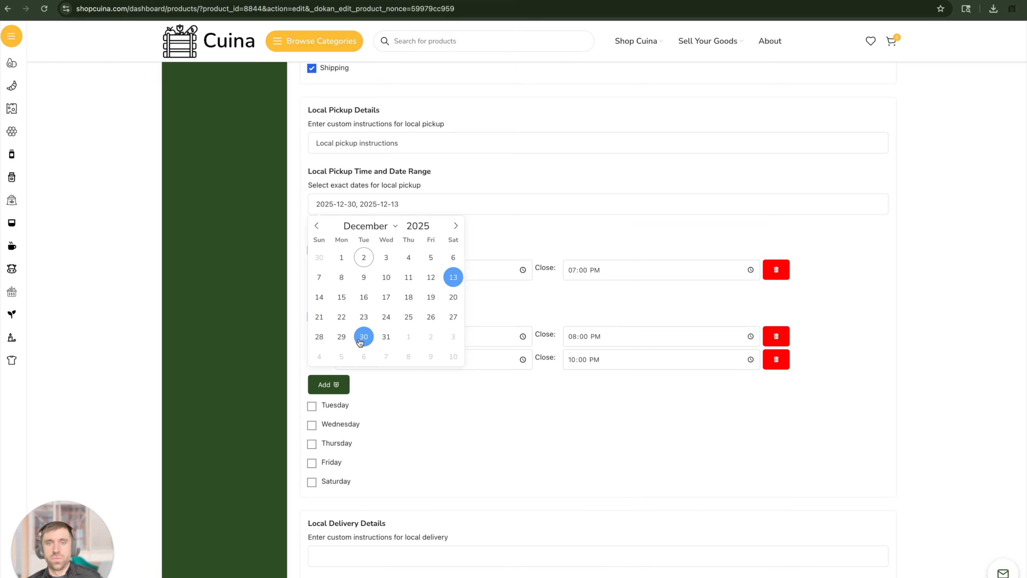
pyautogui.click(364, 336)
# Select the Sundays and Mondays December 1, 7, 8, 14, 15, 21, 22, 28 and 29, 2025 as local pickup dates and close the calendar
pyautogui.click(341, 277)
pyautogui.click(341, 257)
pyautogui.click(341, 297)
pyautogui.click(341, 317)
pyautogui.click(341, 336)
pyautogui.click(319, 336)
pyautogui.click(319, 317)
pyautogui.click(319, 297)
pyautogui.click(319, 276)
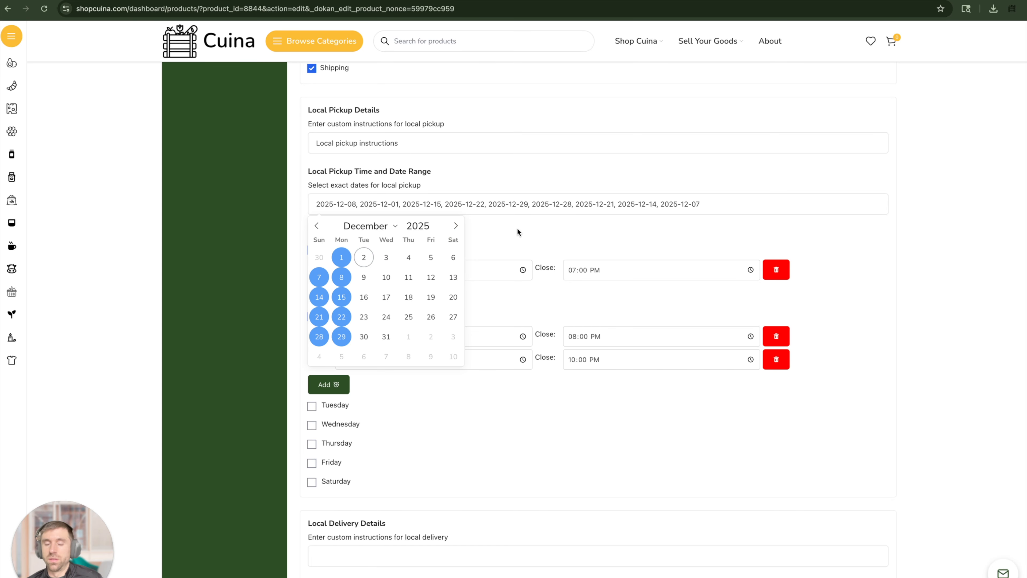
pyautogui.click(542, 223)
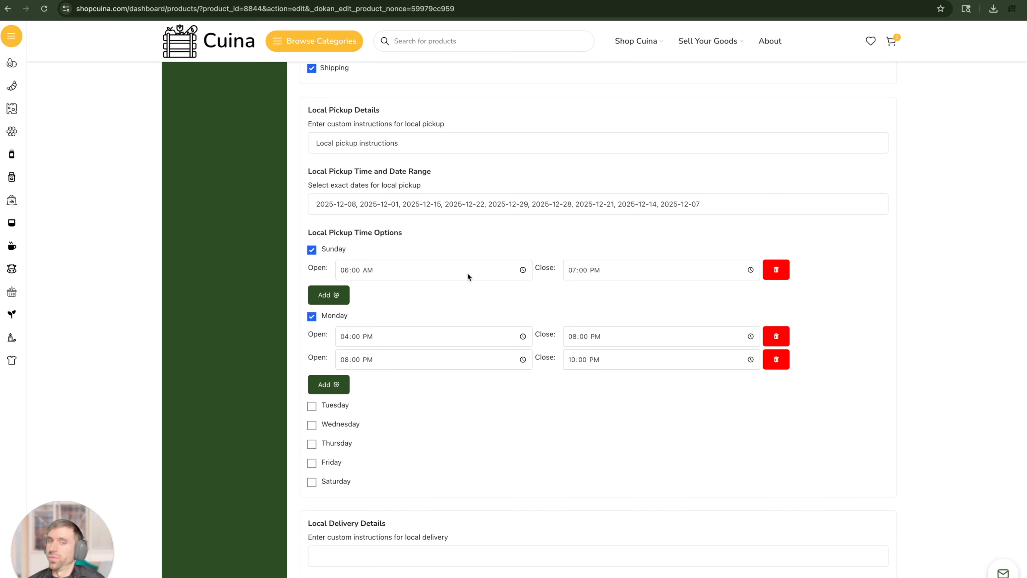
# Enter "local delivery details here." as the custom instructions for local delivery
pyautogui.scroll(-3, 486, 391)
pyautogui.click(461, 416)
pyautogui.scroll(-3, 667, 350)
pyautogui.write('local delivery d')
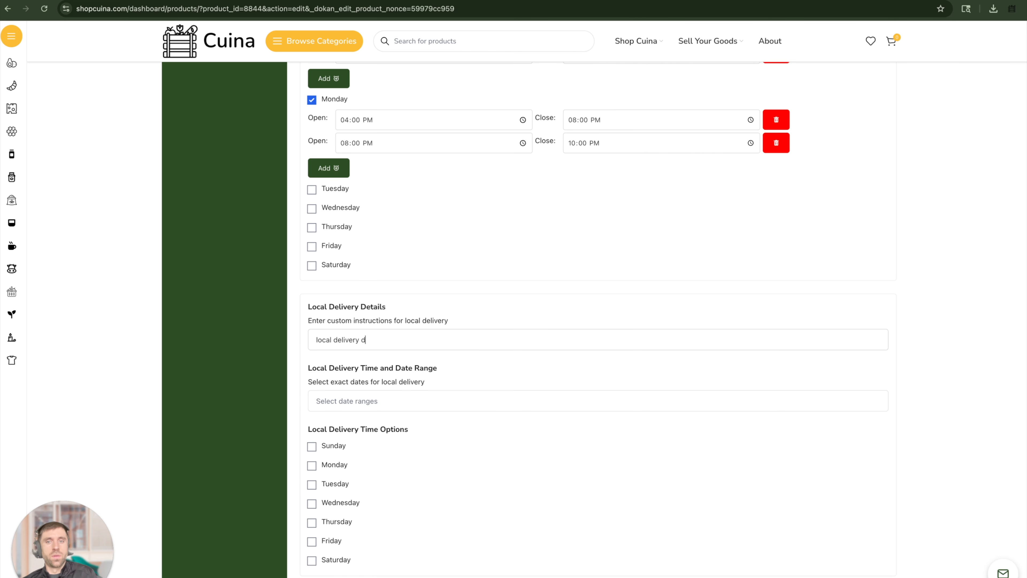
pyautogui.write('etails here.')
pyautogui.scroll(-1, 566, 380)
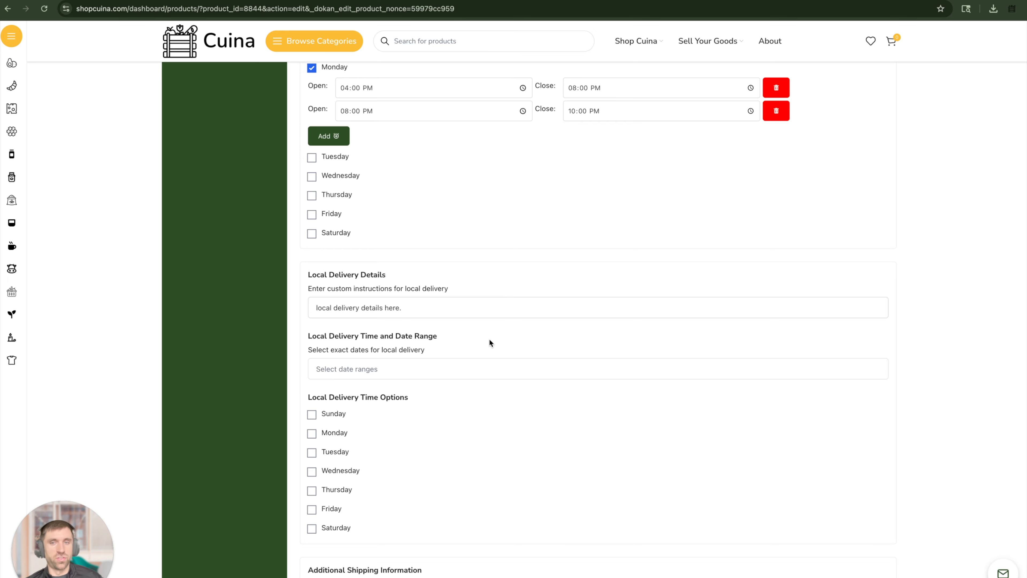
# Select the Thursdays December 4, 11, 18 and 25, 2025 as local delivery dates and close the calendar
pyautogui.scroll(-2, 489, 342)
pyautogui.click(397, 301)
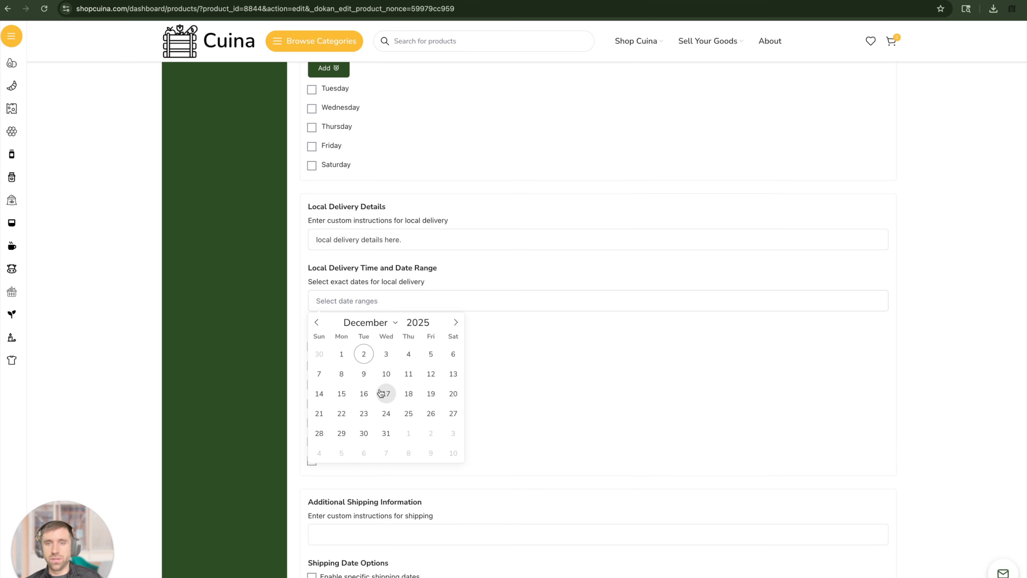
pyautogui.click(408, 373)
pyautogui.click(409, 393)
pyautogui.click(410, 414)
pyautogui.click(409, 353)
pyautogui.click(434, 375)
# Enable Thursday for local delivery and set its opening time to 08:00 AM
pyautogui.click(312, 422)
pyautogui.scroll(-2, 475, 399)
pyautogui.click(522, 378)
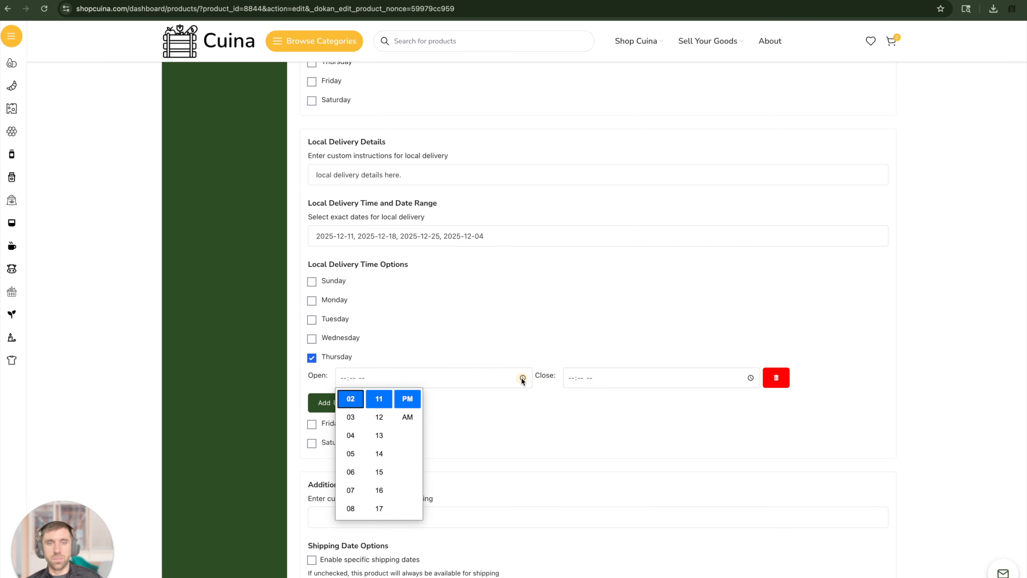
pyautogui.click(350, 435)
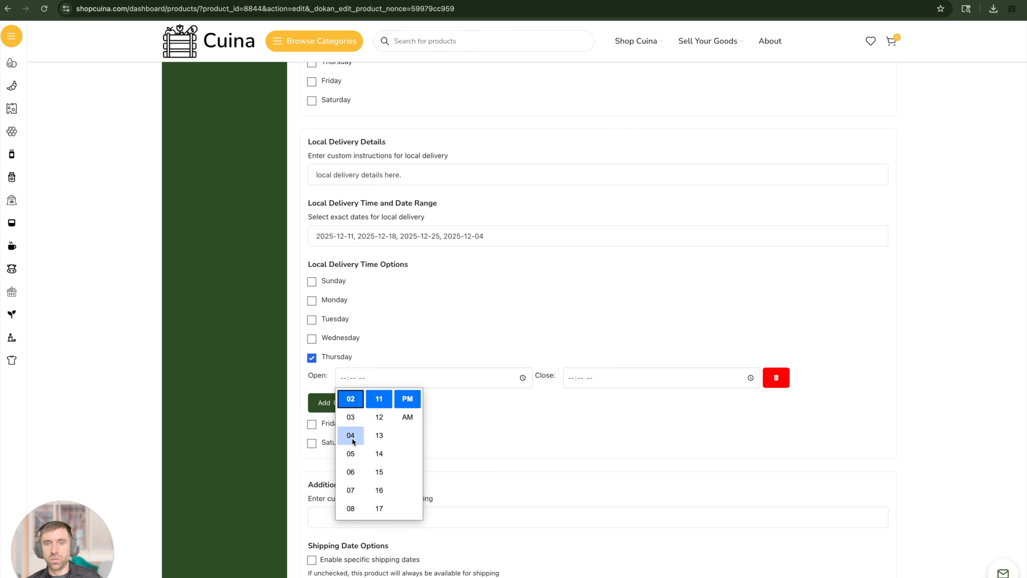
pyautogui.click(345, 509)
pyautogui.scroll(5, 386, 413)
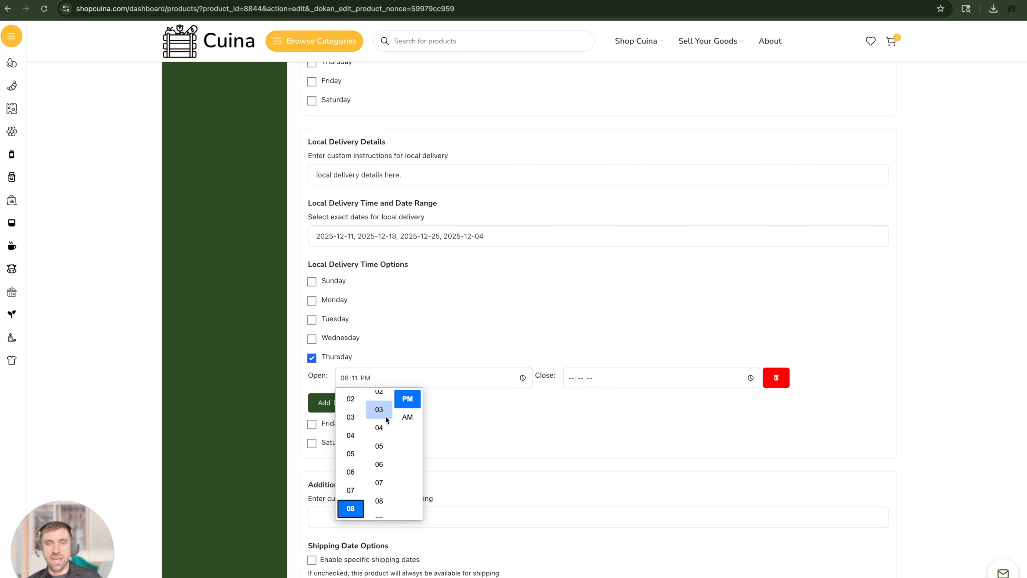
pyautogui.scroll(1, 383, 412)
pyautogui.click(380, 409)
pyautogui.click(407, 417)
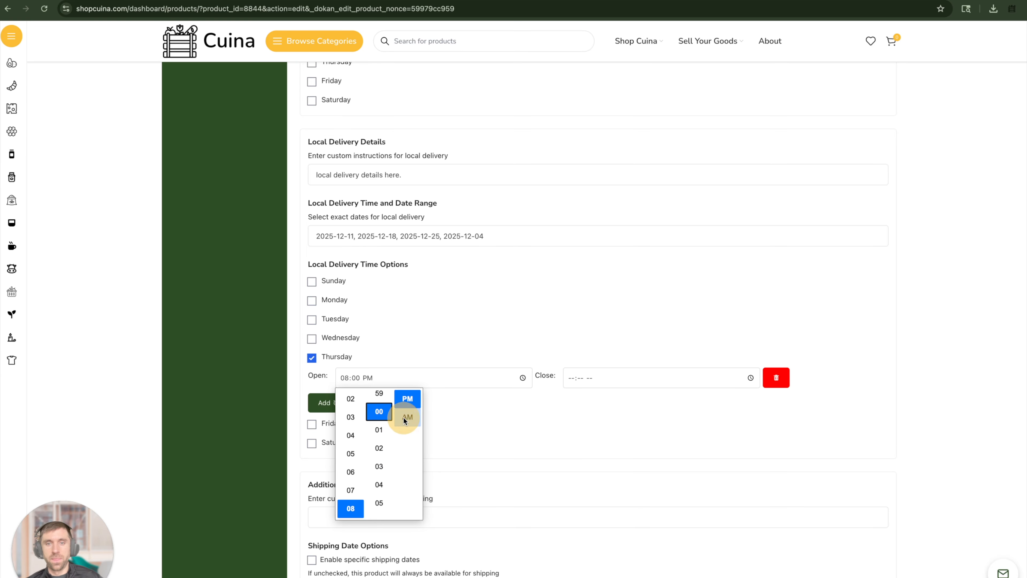
# Set the Thursday local delivery closing time to 12:00 PM
pyautogui.click(581, 379)
pyautogui.click(570, 377)
pyautogui.write('120')
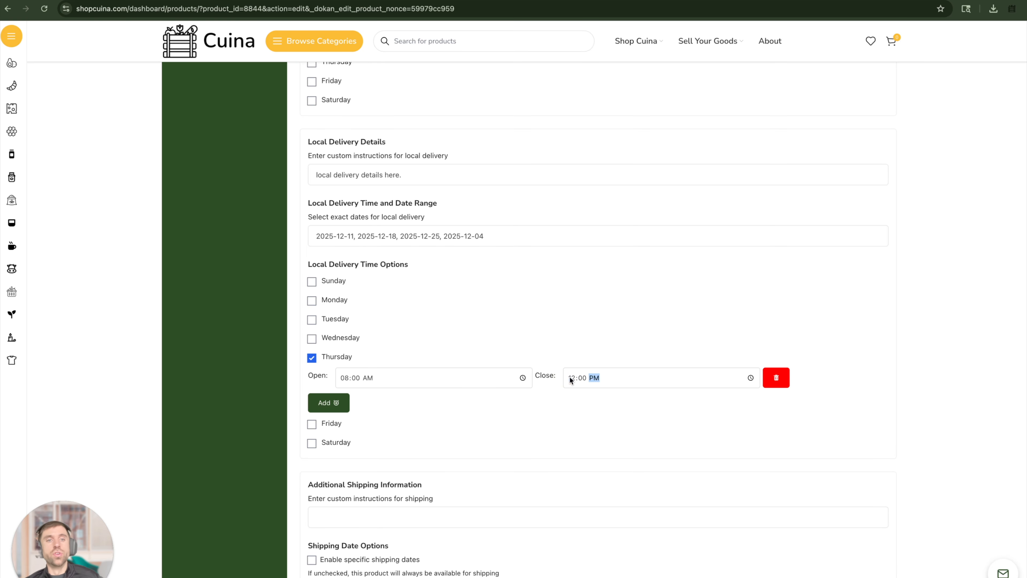
pyautogui.click(613, 448)
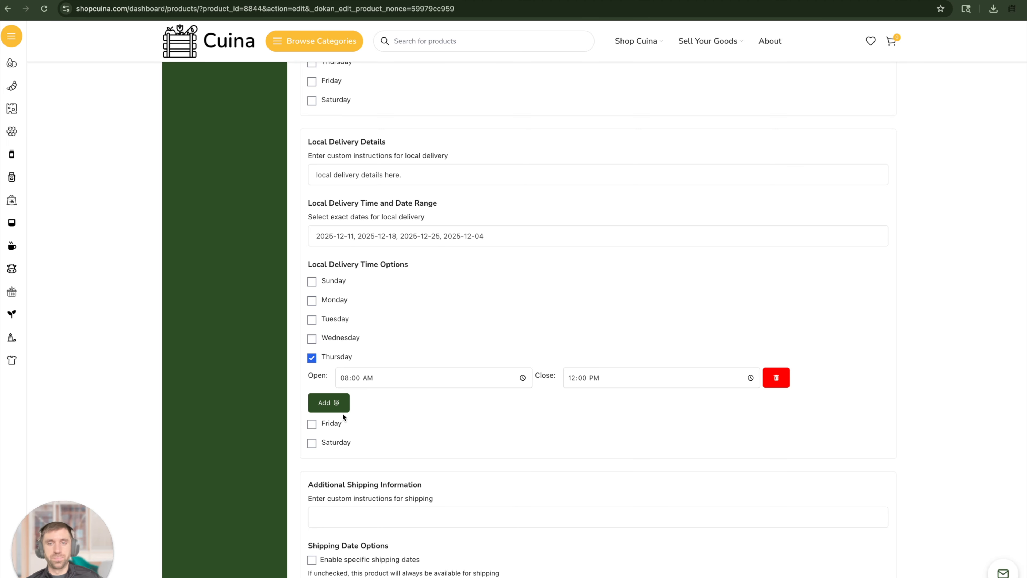
# Enter "shipping instructions here." as the custom instructions for shipping
pyautogui.scroll(-2, 341, 413)
pyautogui.scroll(-1, 375, 380)
pyautogui.click(379, 389)
pyautogui.write('shipping here')
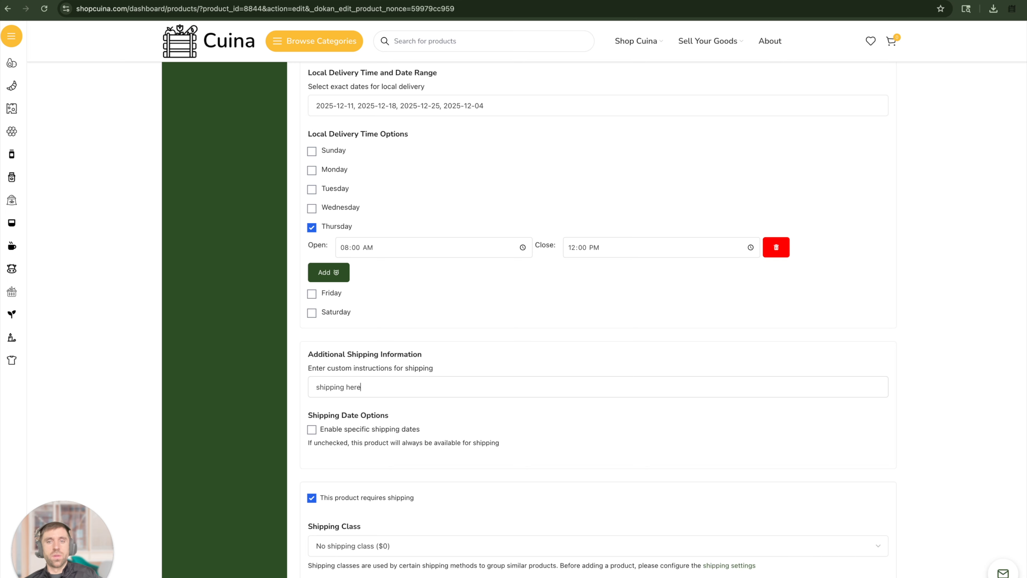
pyautogui.press('BackSpace')
pyautogui.press('BackSpace')
pyautogui.press('BackSpace')
pyautogui.press('BackSpace')
pyautogui.write('instructions here.')
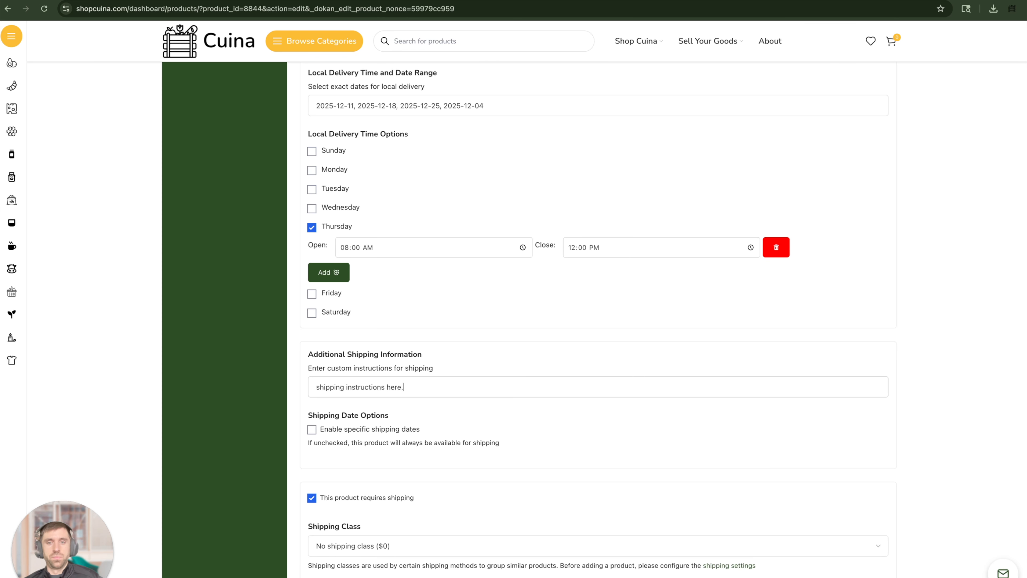
# Enable specific shipping dates and select December 18, 2025 as the shipping date
pyautogui.scroll(-2, 398, 383)
pyautogui.scroll(-2, 549, 259)
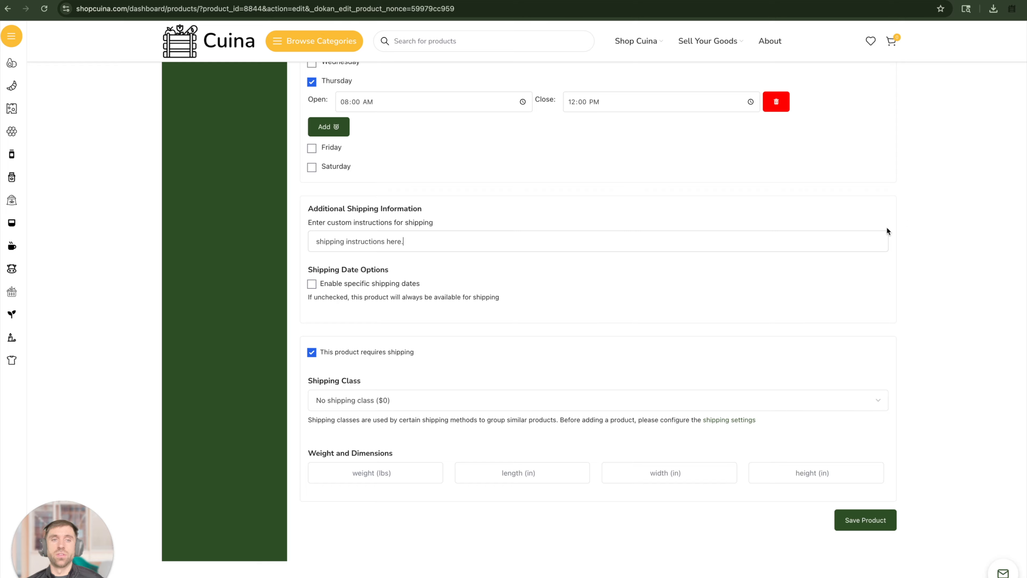
pyautogui.click(312, 284)
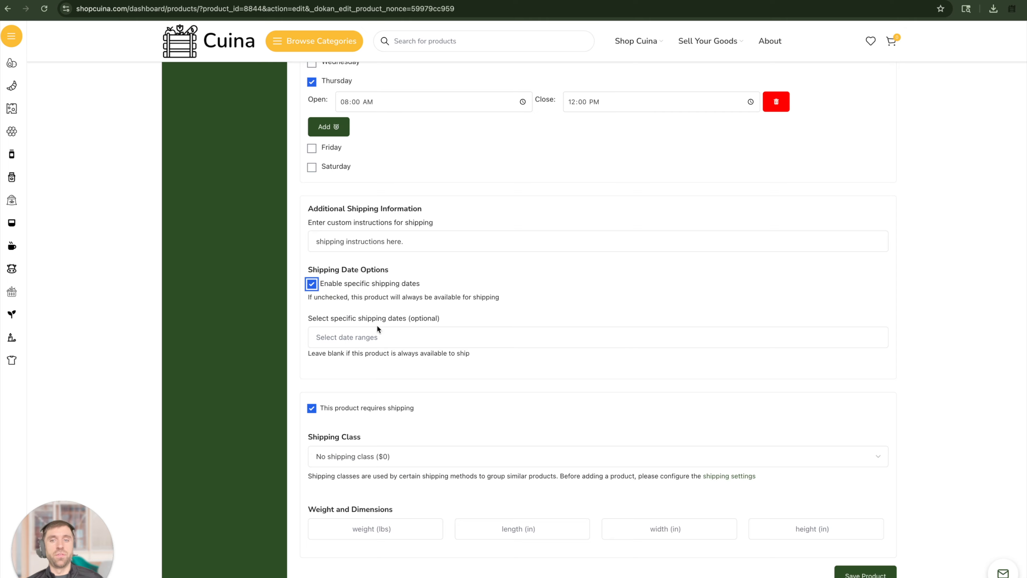
pyautogui.click(366, 337)
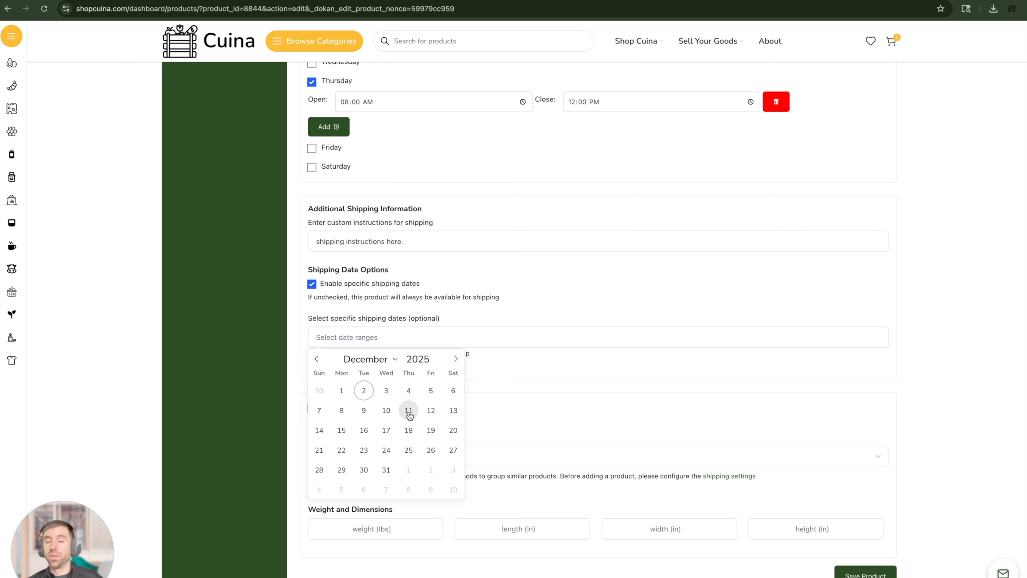
pyautogui.click(408, 430)
pyautogui.click(518, 414)
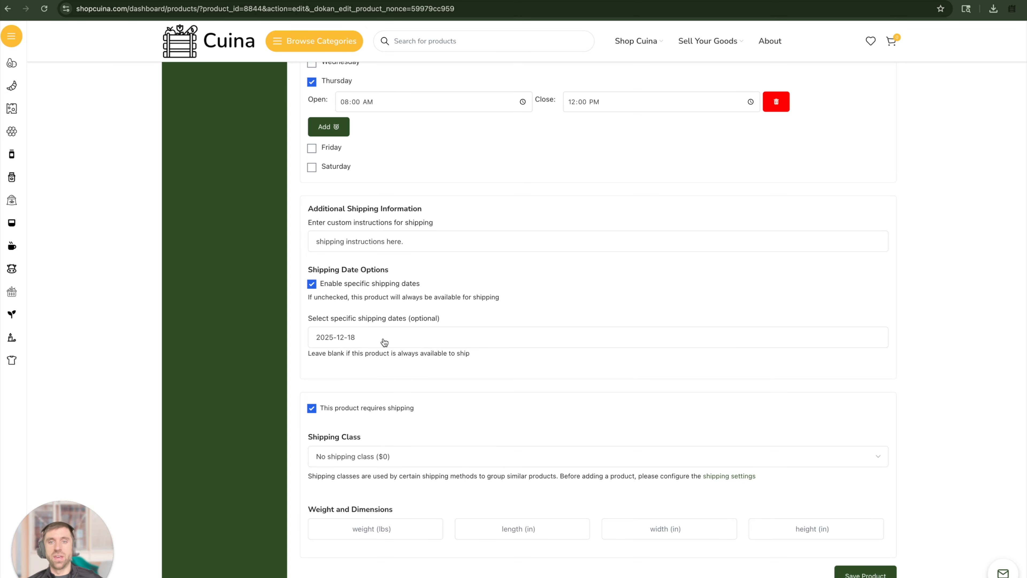
# Examine the product's shipping requirement option and the available shipping classes
pyautogui.scroll(-1, 363, 364)
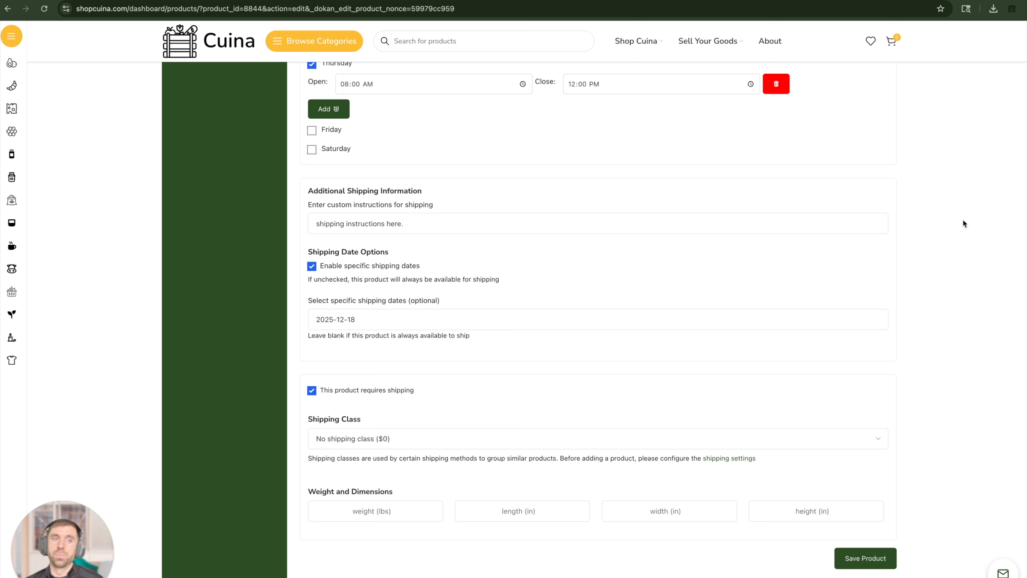
pyautogui.scroll(-1, 951, 236)
pyautogui.scroll(-1, 938, 304)
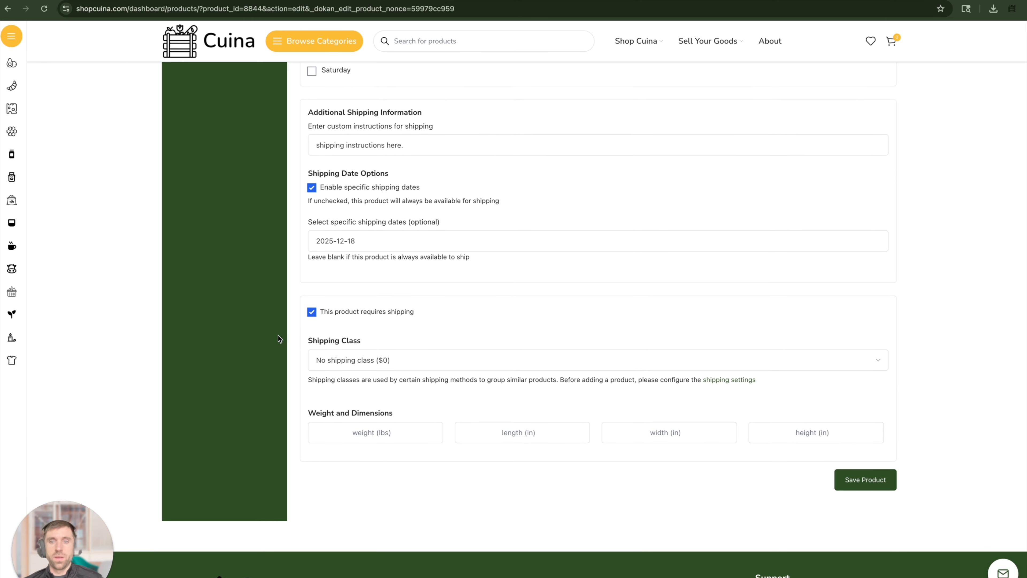
pyautogui.scroll(-1, 279, 336)
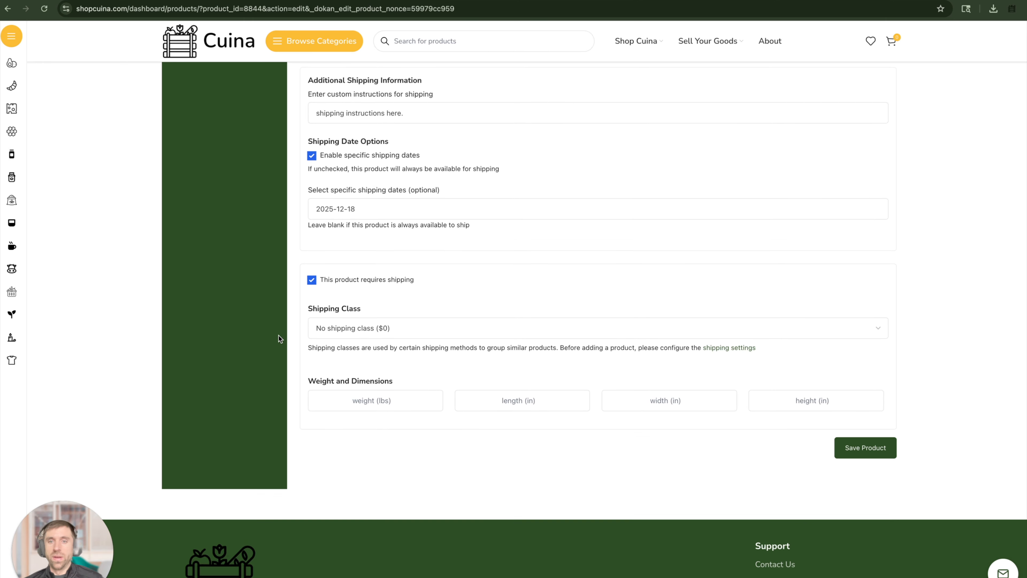
pyautogui.click(313, 282)
pyautogui.click(312, 280)
pyautogui.scroll(-1, 328, 307)
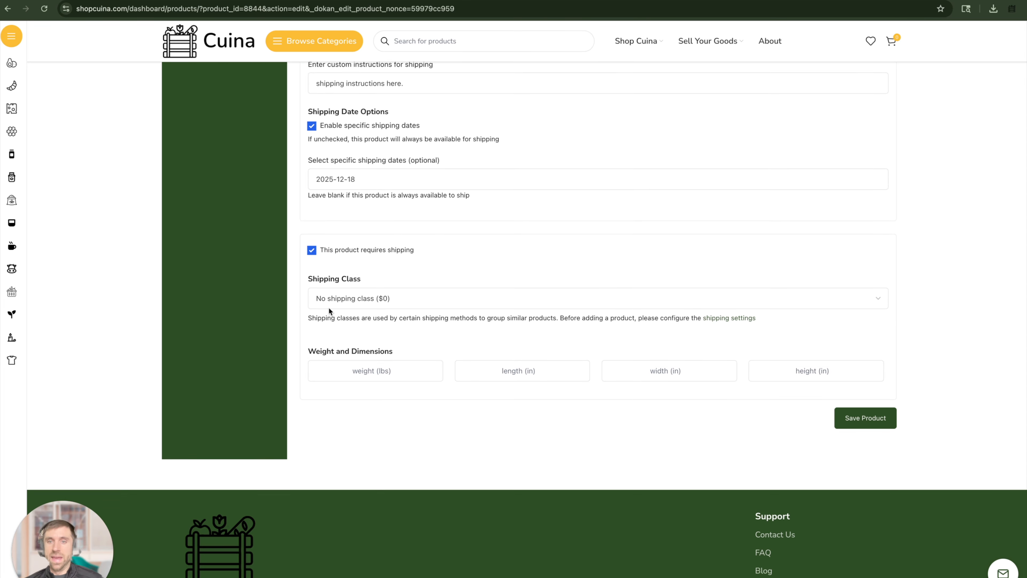
pyautogui.click(364, 279)
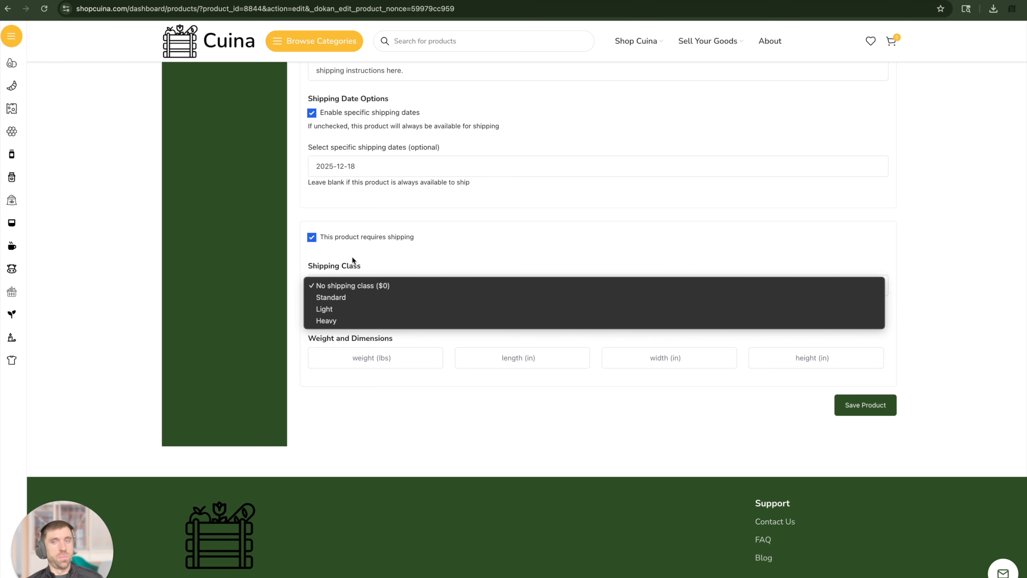
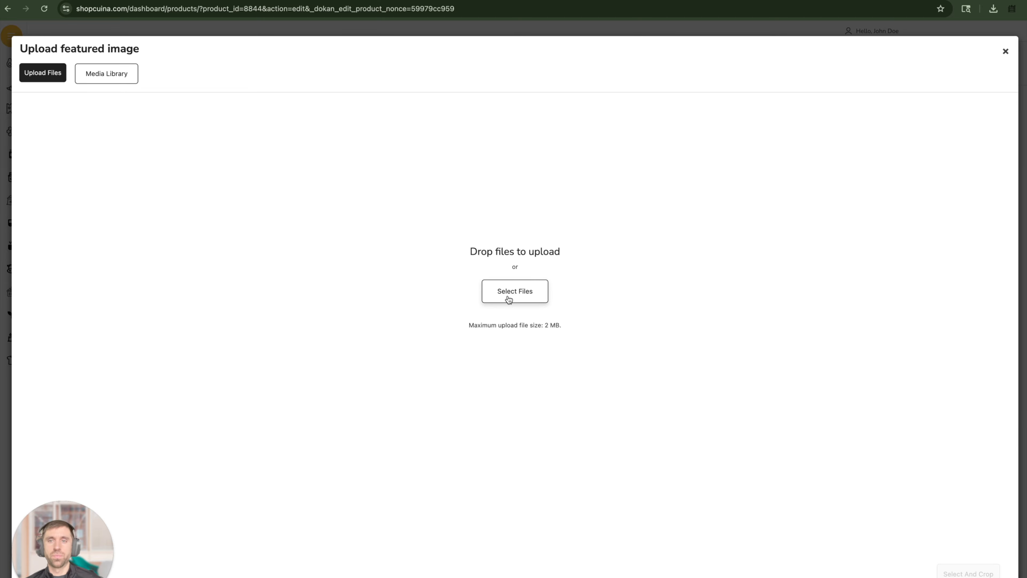
# Upload store-banner-image.png from the Desktop for the product's featured image
pyautogui.click(44, 72)
pyautogui.click(508, 288)
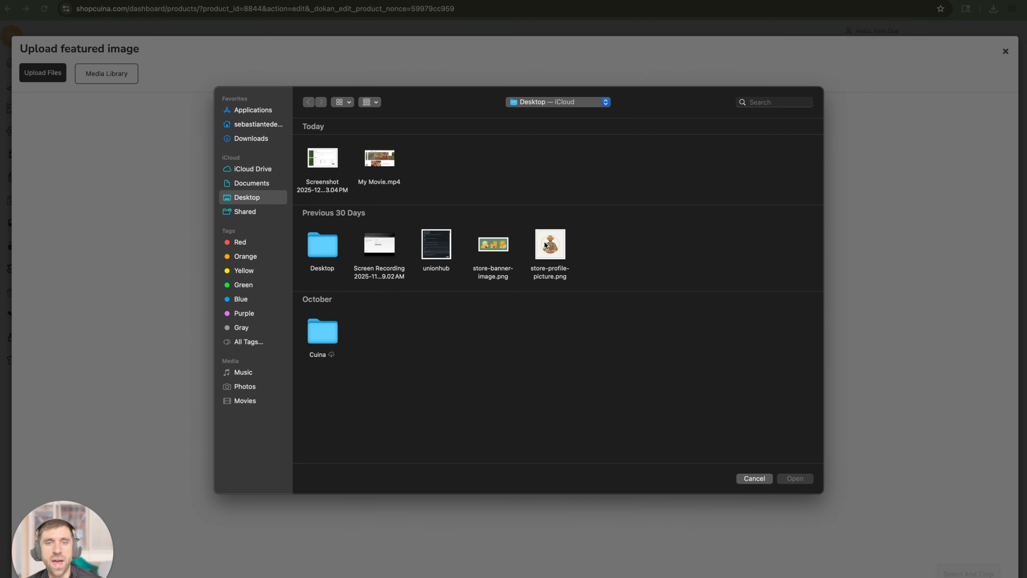
pyautogui.click(492, 246)
pyautogui.click(800, 482)
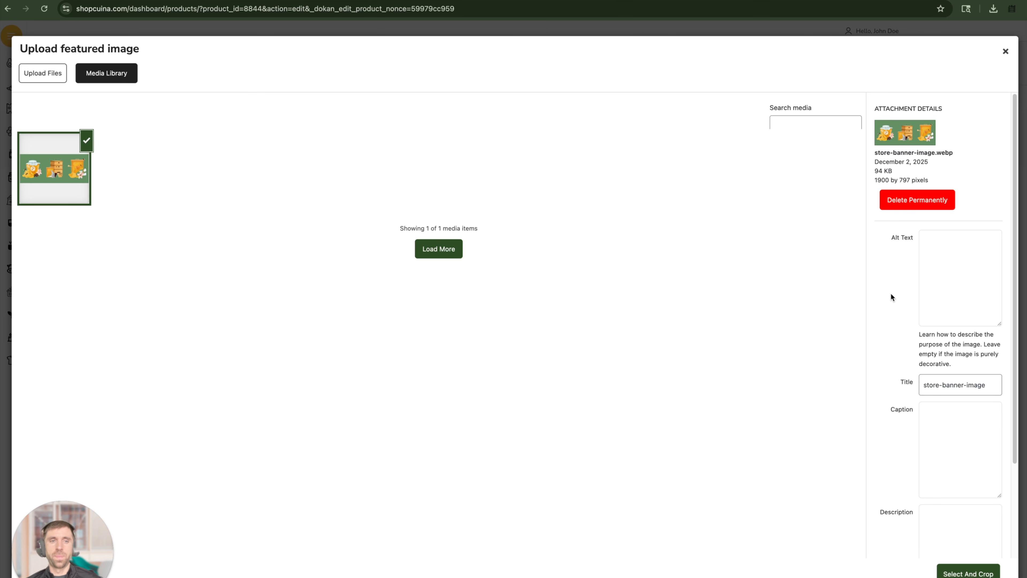
# Examine the uploaded image's alt text, caption and description fields, and load more media library items
pyautogui.scroll(-1, 916, 293)
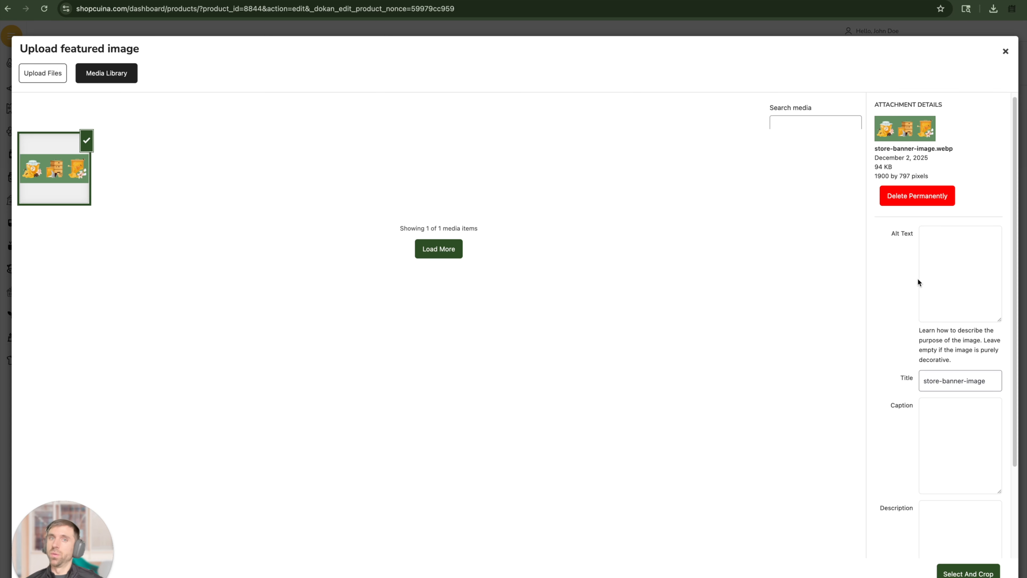
pyautogui.click(959, 269)
pyautogui.click(964, 429)
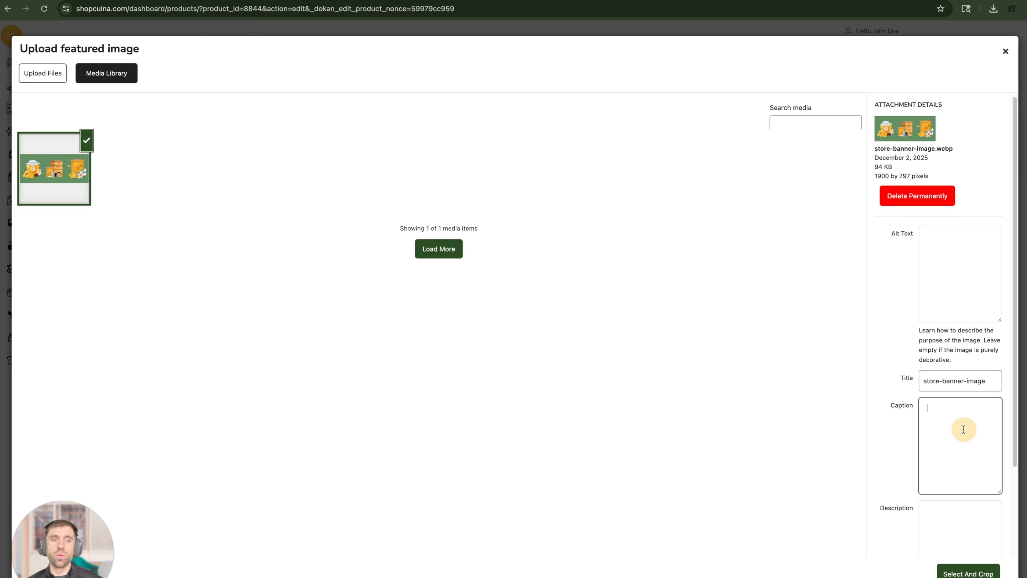
pyautogui.scroll(-3, 963, 430)
pyautogui.click(946, 466)
pyautogui.scroll(-3, 899, 406)
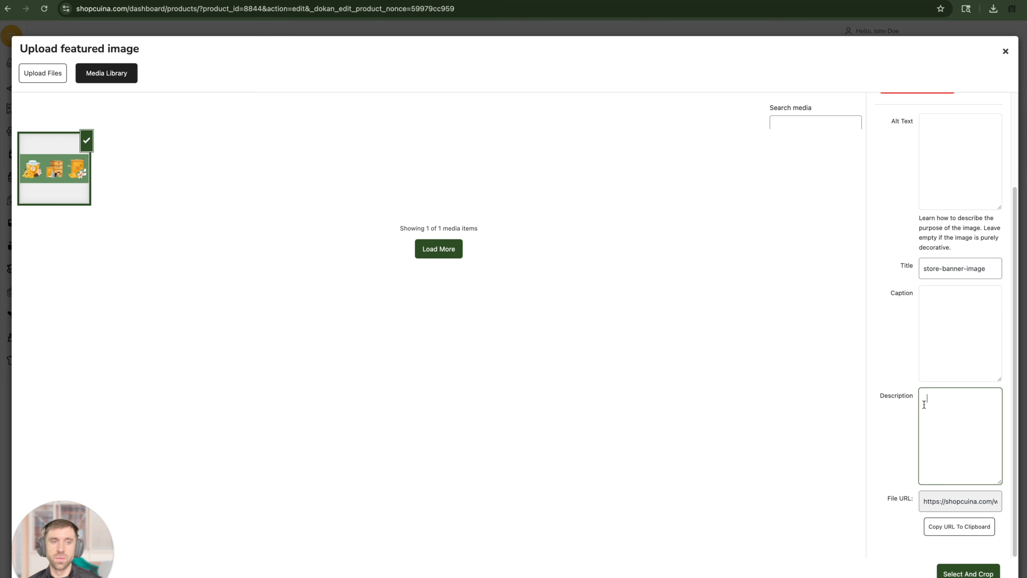
pyautogui.scroll(3, 882, 202)
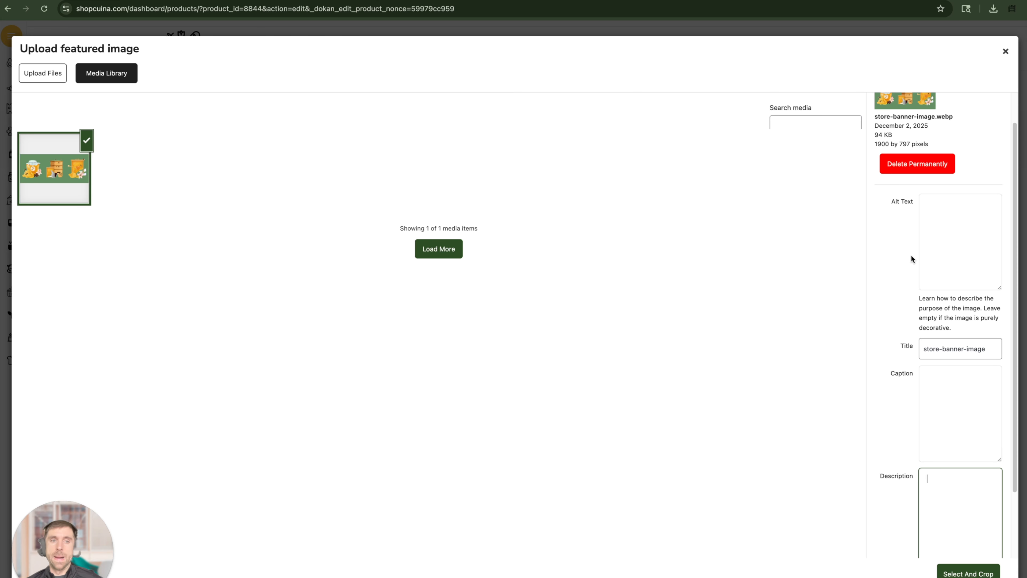
pyautogui.click(957, 231)
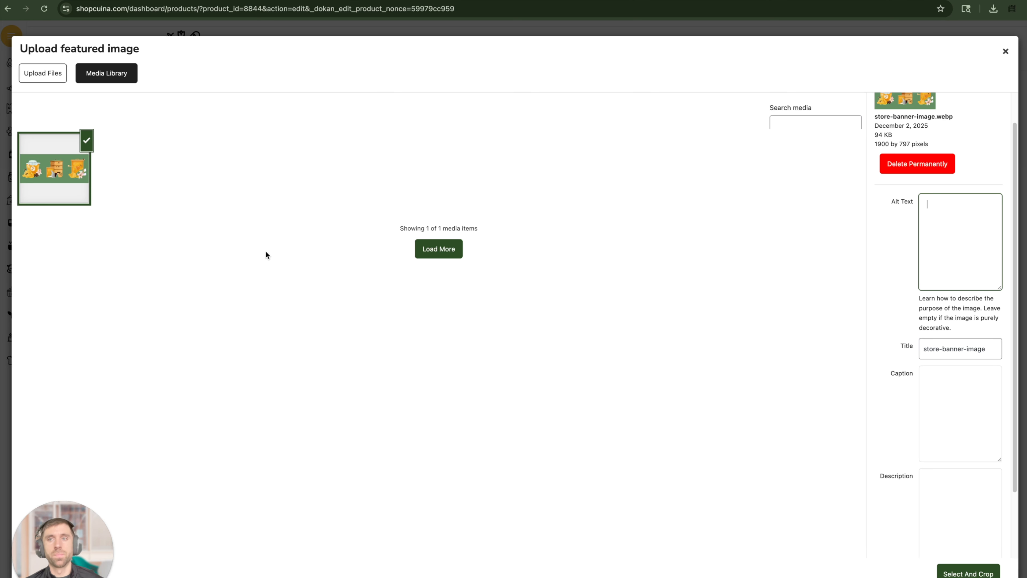
pyautogui.click(438, 246)
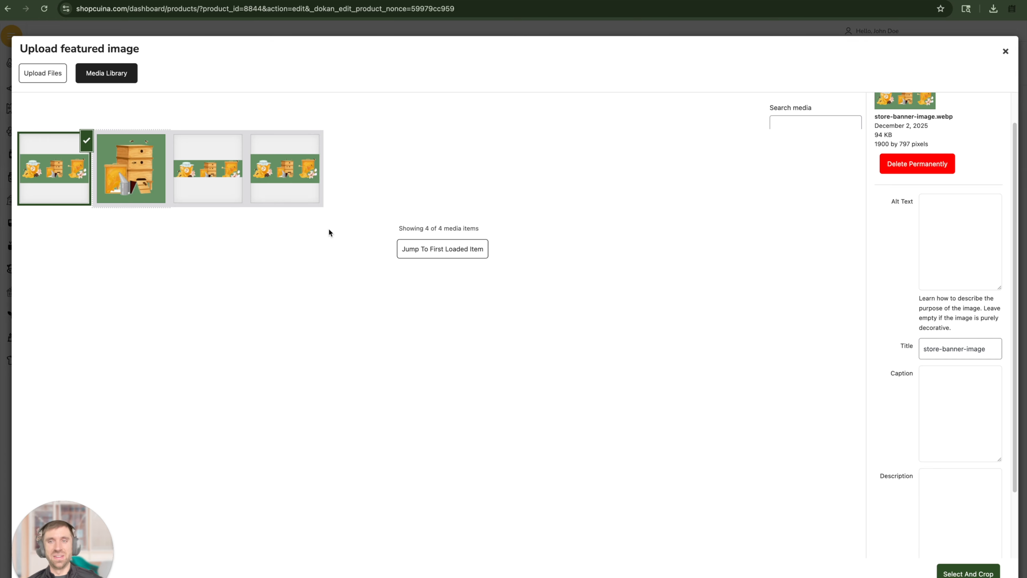
# Crop the uploaded banner to the beehive in its middle and set it as the product's featured image
pyautogui.click(976, 574)
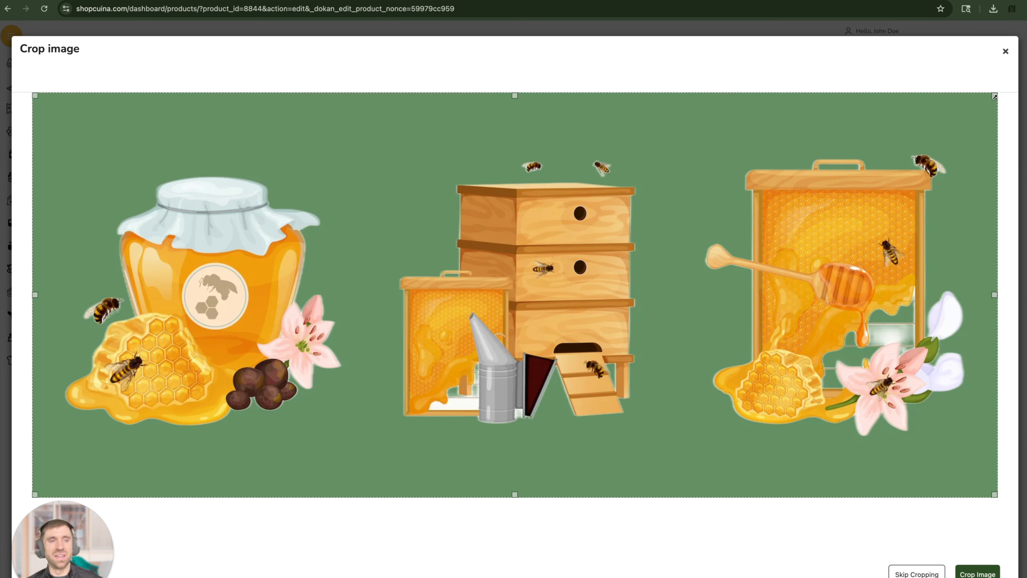
pyautogui.moveTo(996, 95); pyautogui.dragTo(465, 111)
pyautogui.moveTo(392, 199); pyautogui.dragTo(673, 189)
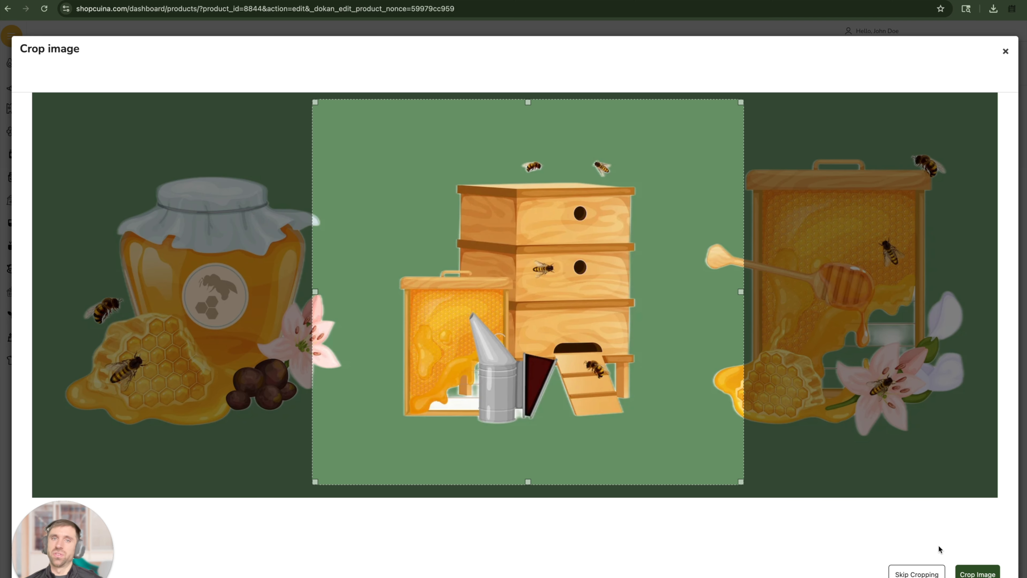
pyautogui.click(976, 573)
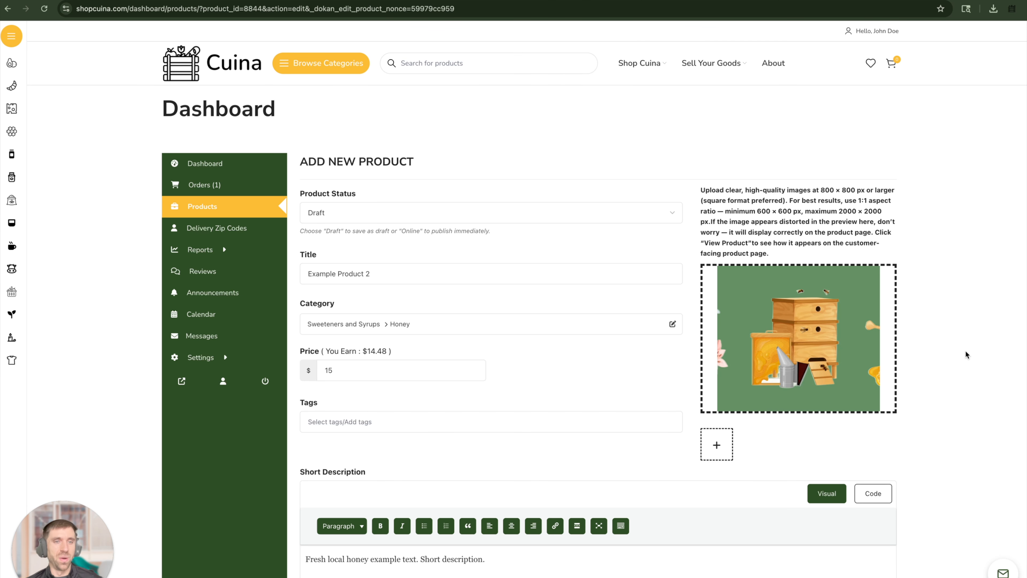
# Upload store-profile-picture.png from the Desktop and add it to the product's image gallery
pyautogui.moveTo(781, 366)
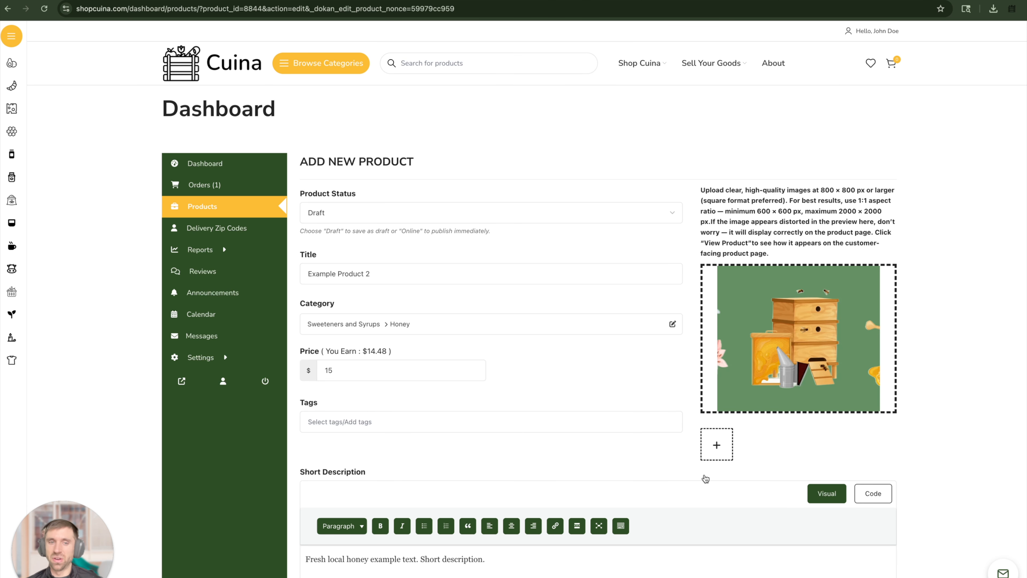
pyautogui.click(724, 445)
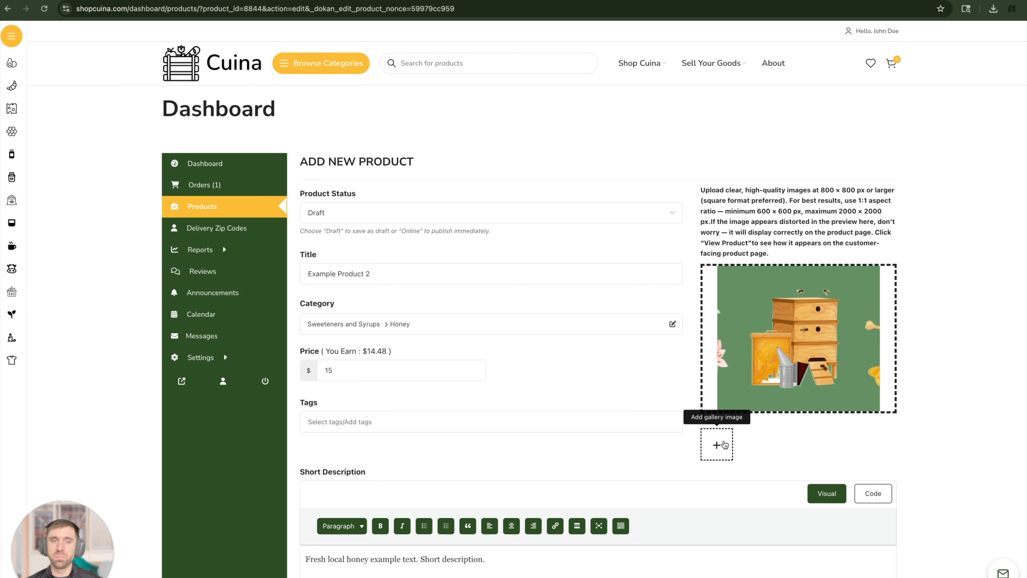
pyautogui.click(721, 445)
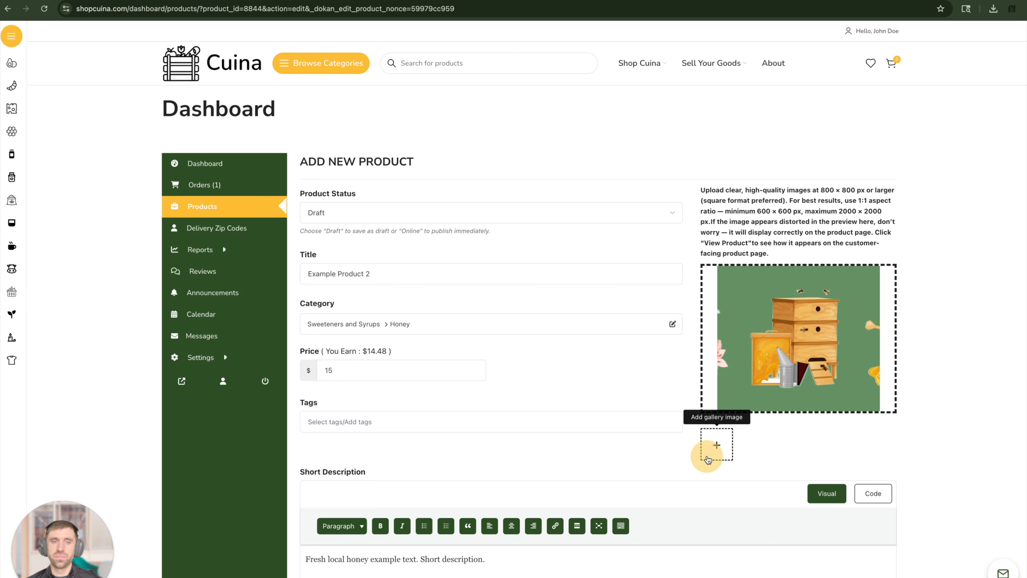
pyautogui.click(717, 445)
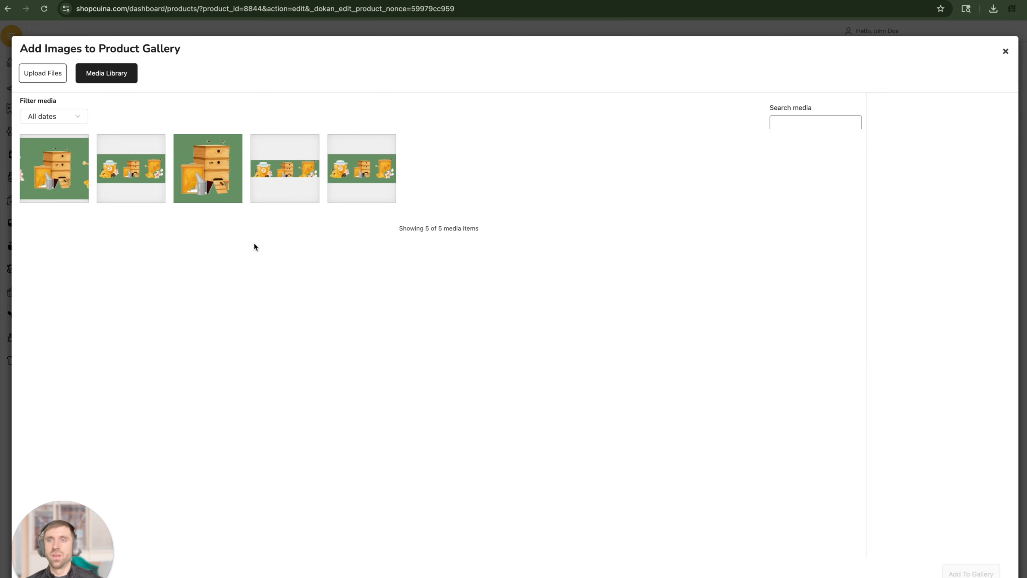
pyautogui.click(42, 73)
pyautogui.click(497, 299)
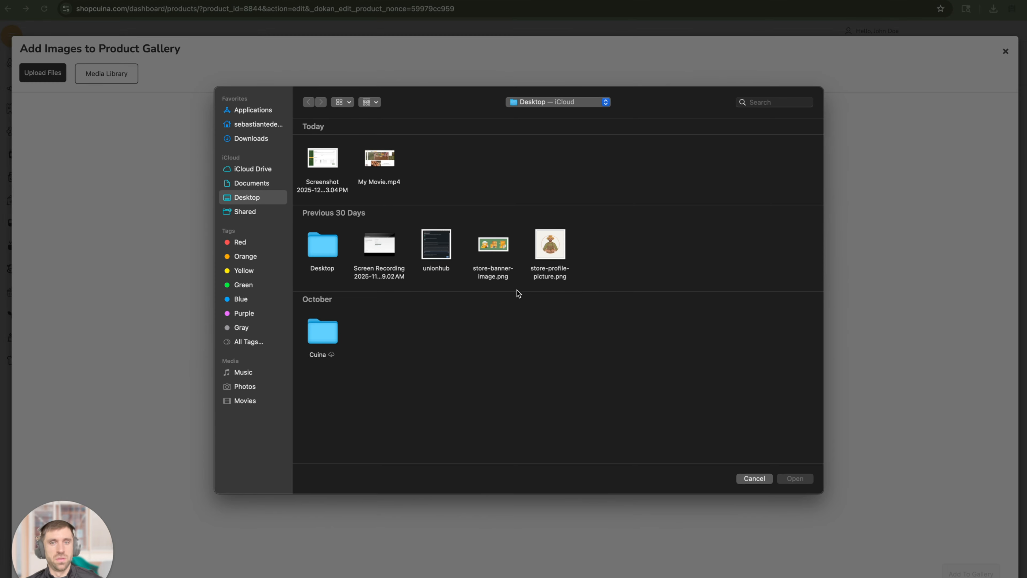
pyautogui.click(561, 245)
pyautogui.click(793, 479)
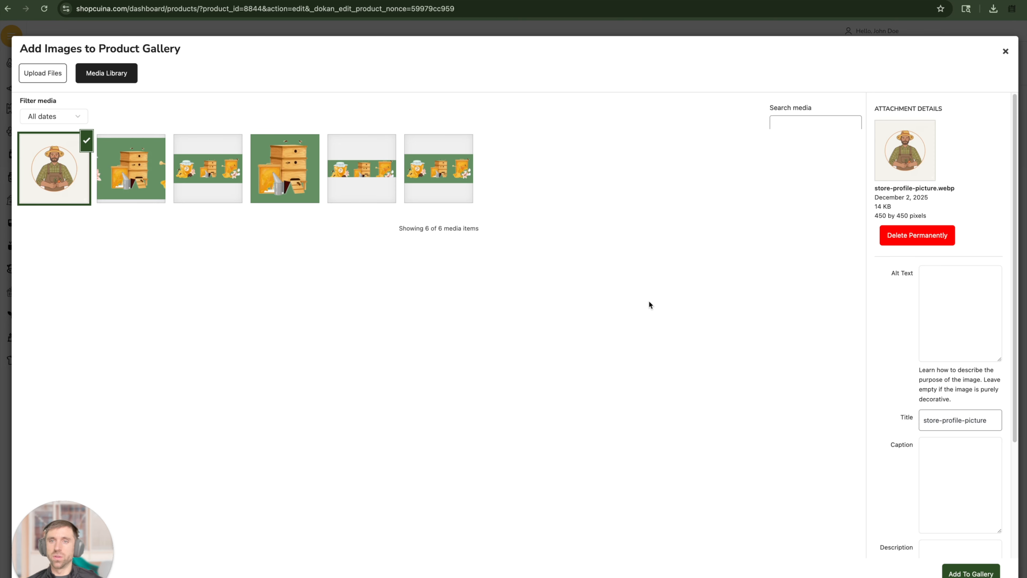
pyautogui.click(970, 574)
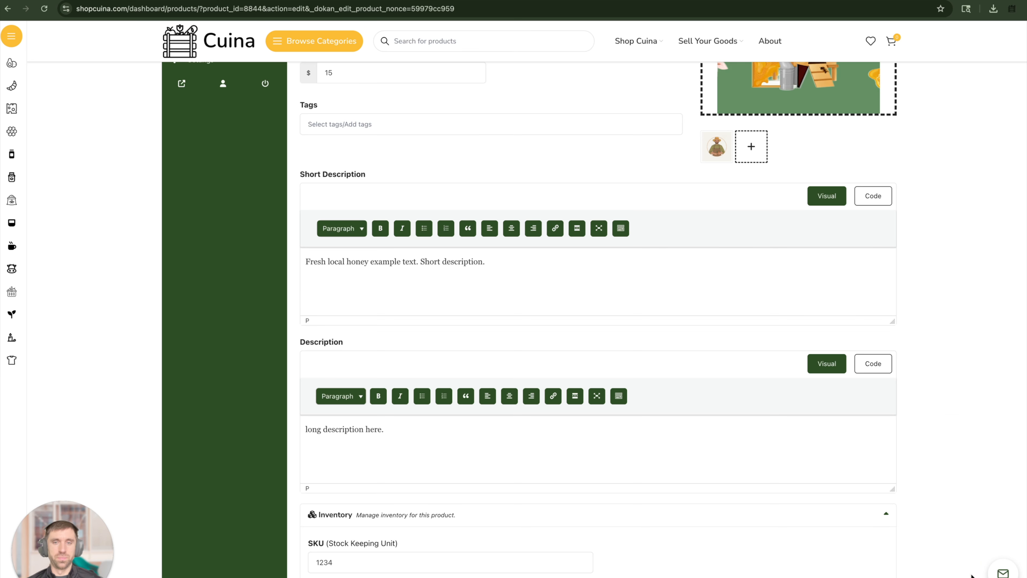
# Check the maximum upload file size for product gallery images, and close the gallery dialog without adding another image
pyautogui.scroll(6, 903, 243)
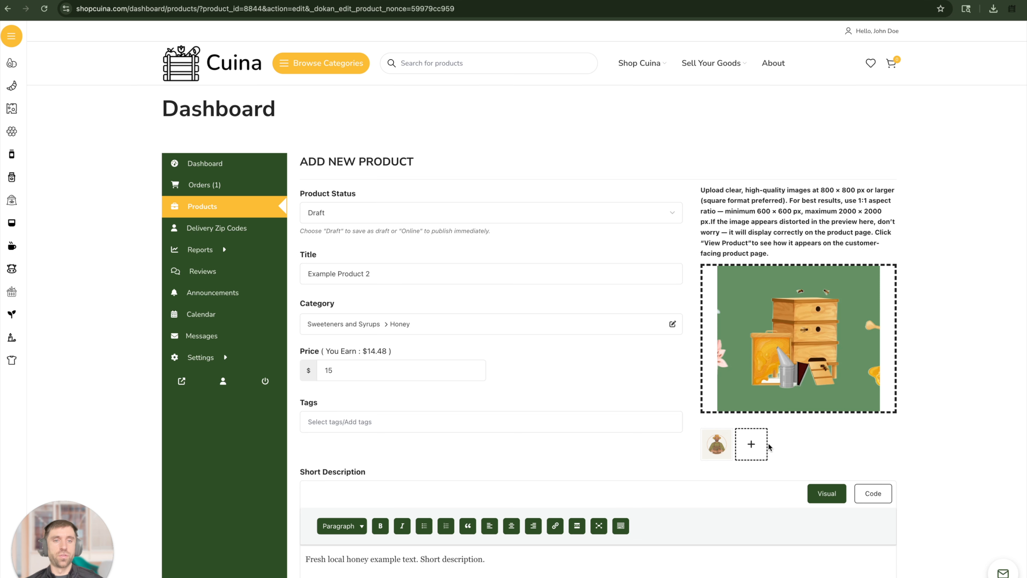
pyautogui.click(751, 443)
pyautogui.click(63, 78)
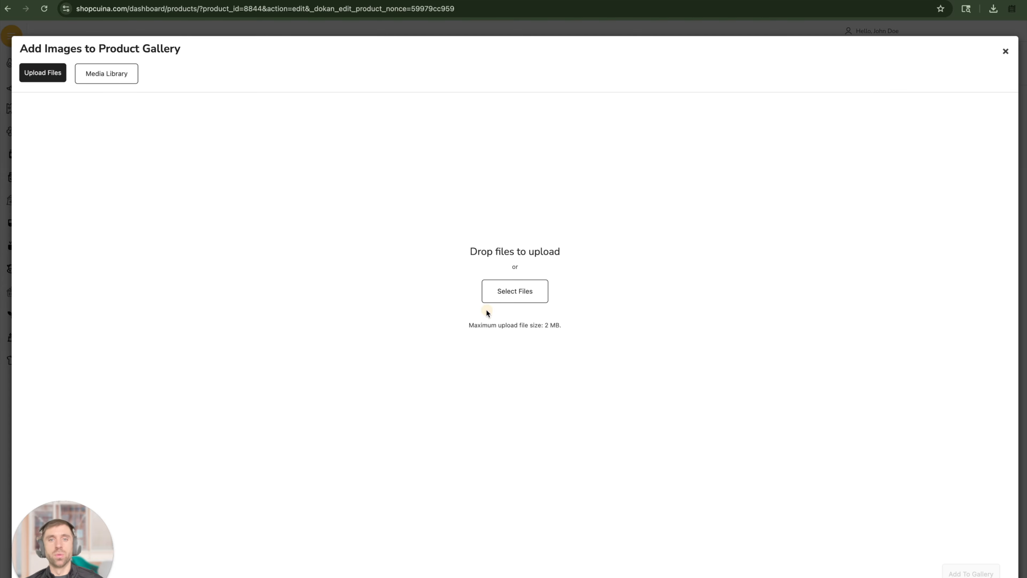
pyautogui.moveTo(562, 329); pyautogui.dragTo(545, 325)
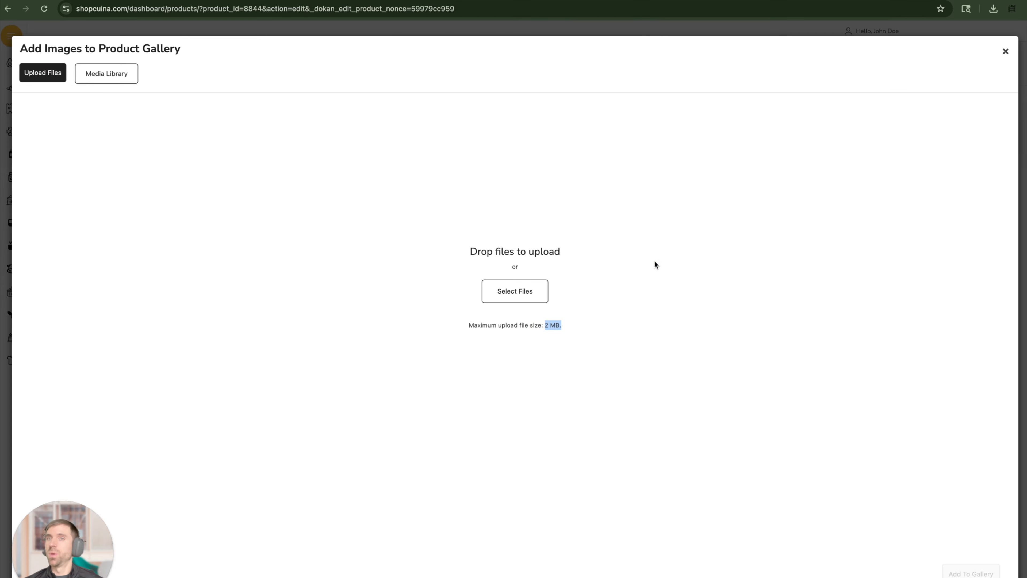
pyautogui.click(510, 166)
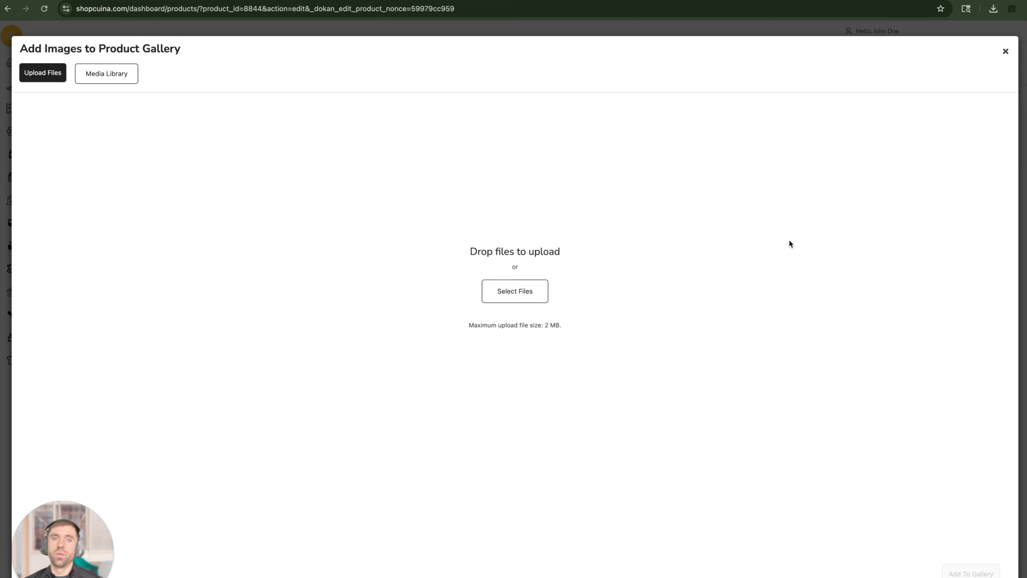
pyautogui.click(998, 49)
# Save the completed honey product as a draft
pyautogui.scroll(-20, 488, 307)
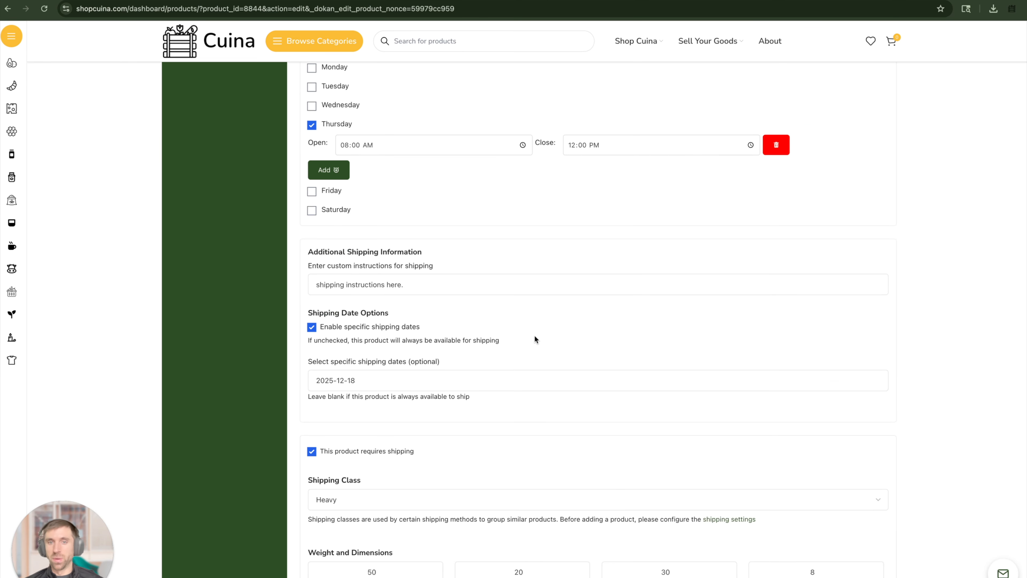
pyautogui.scroll(-8, 697, 308)
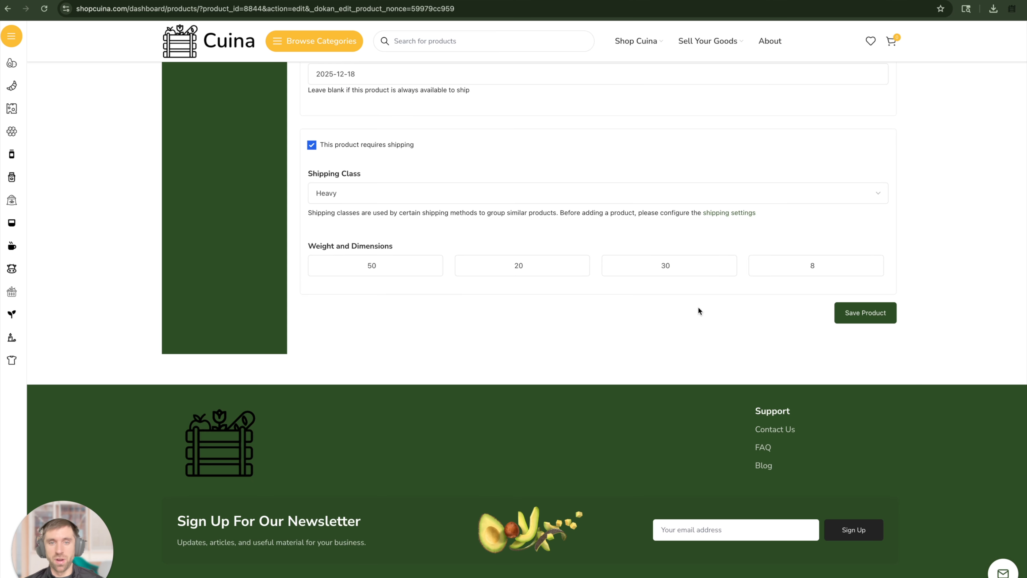
pyautogui.click(868, 316)
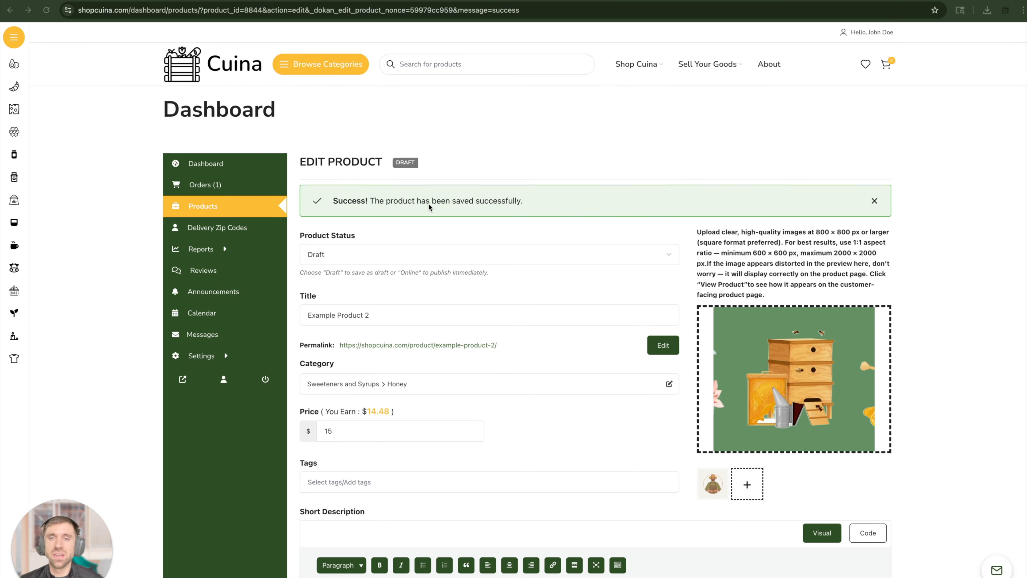
# Copy the saved product's permalink and open its product page in a new browser tab
pyautogui.scroll(-1, 429, 203)
pyautogui.rightClick(425, 312)
pyautogui.press('super+c')
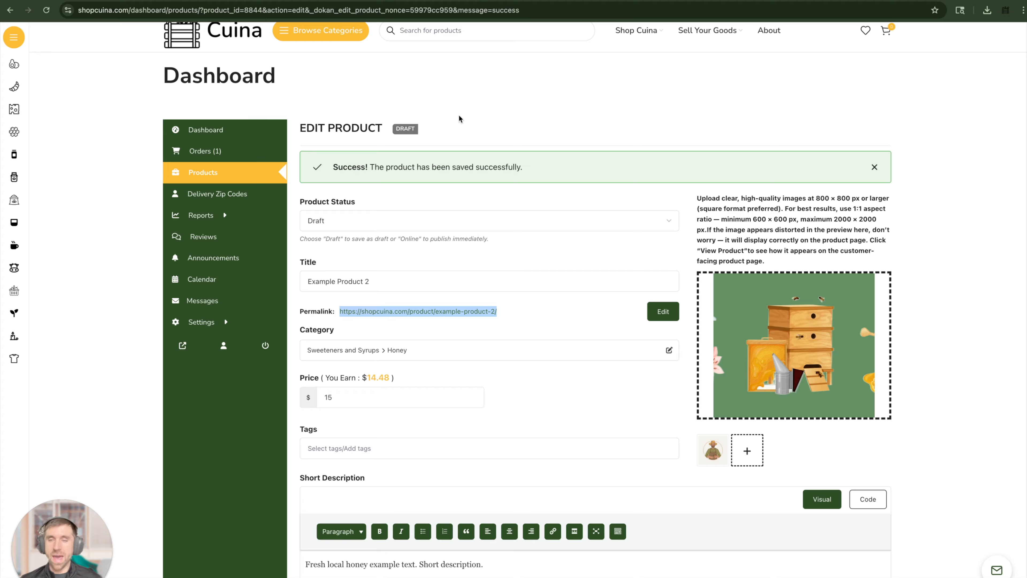
pyautogui.press('super+t')
pyautogui.press('super+v')
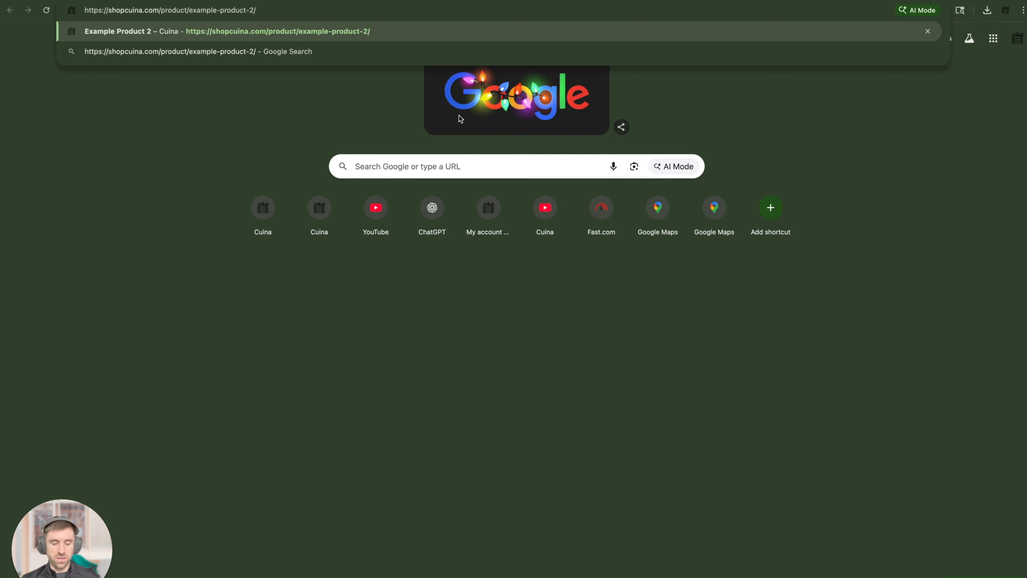
pyautogui.press('Return')
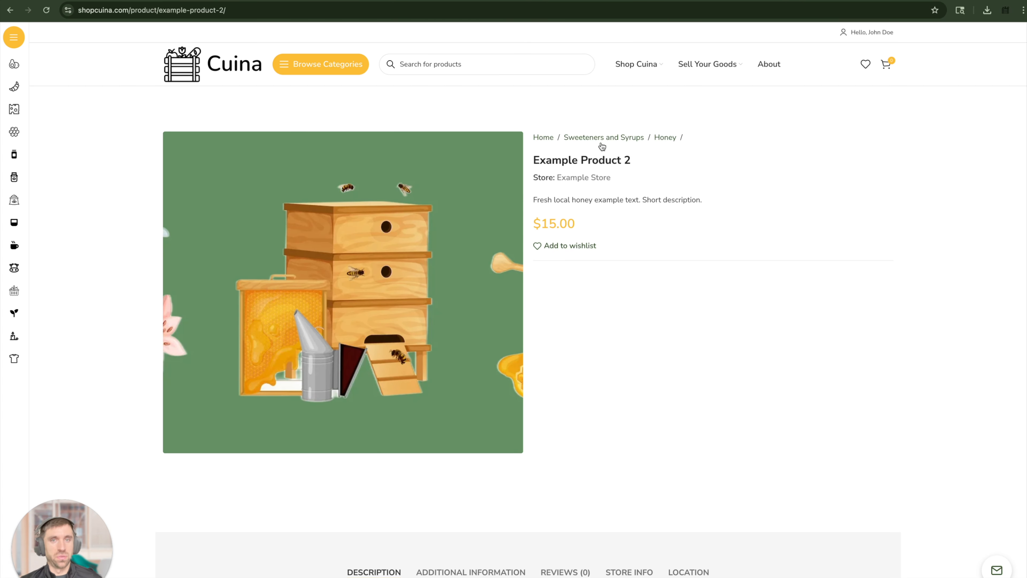
# Examine the draft product page's short description, long description, additional information, reviews, store info and location
pyautogui.tripleClick(628, 199)
pyautogui.scroll(-2, 674, 273)
pyautogui.scroll(-5, 550, 159)
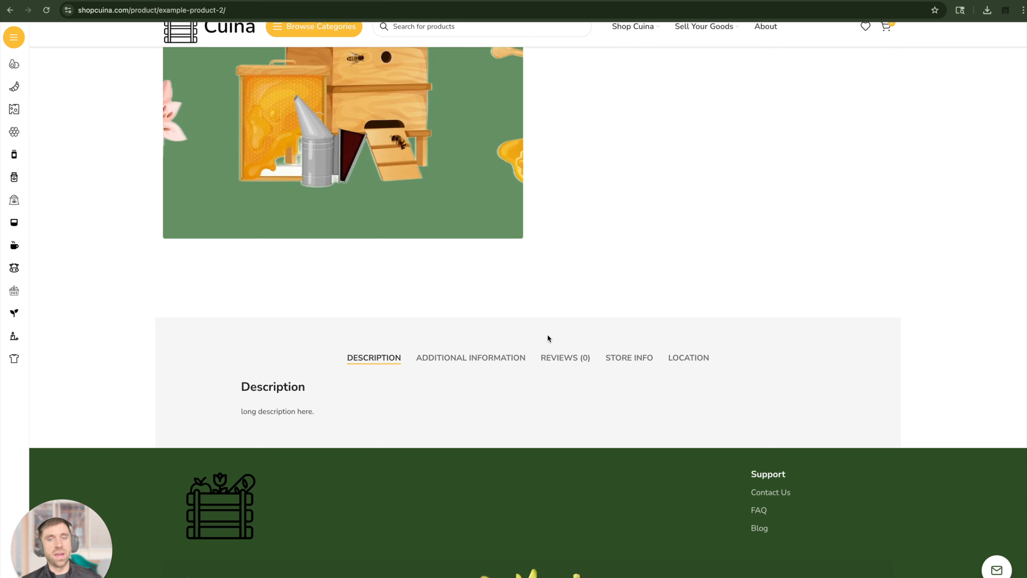
pyautogui.click(490, 359)
pyautogui.click(570, 357)
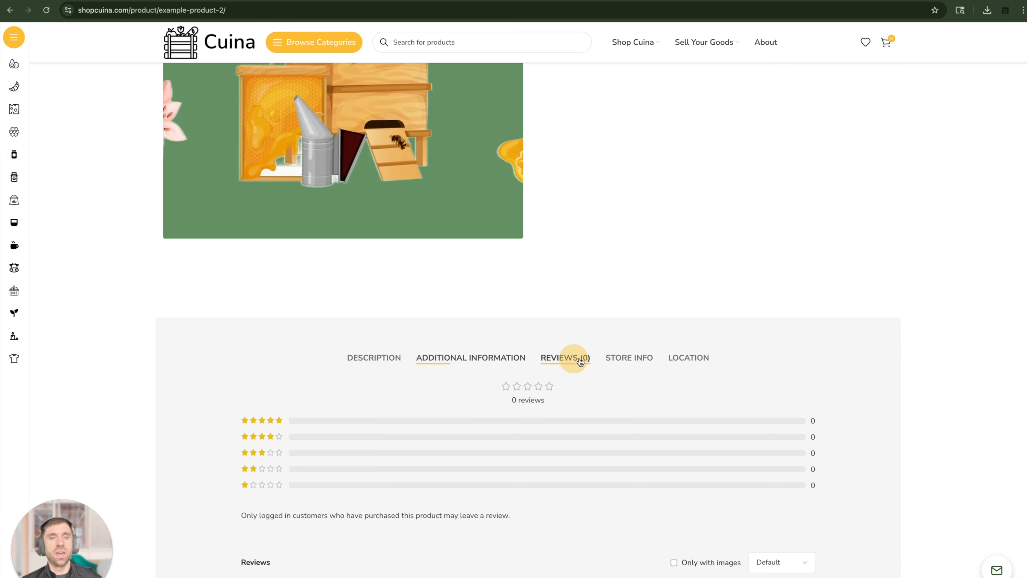
pyautogui.click(625, 358)
pyautogui.click(686, 355)
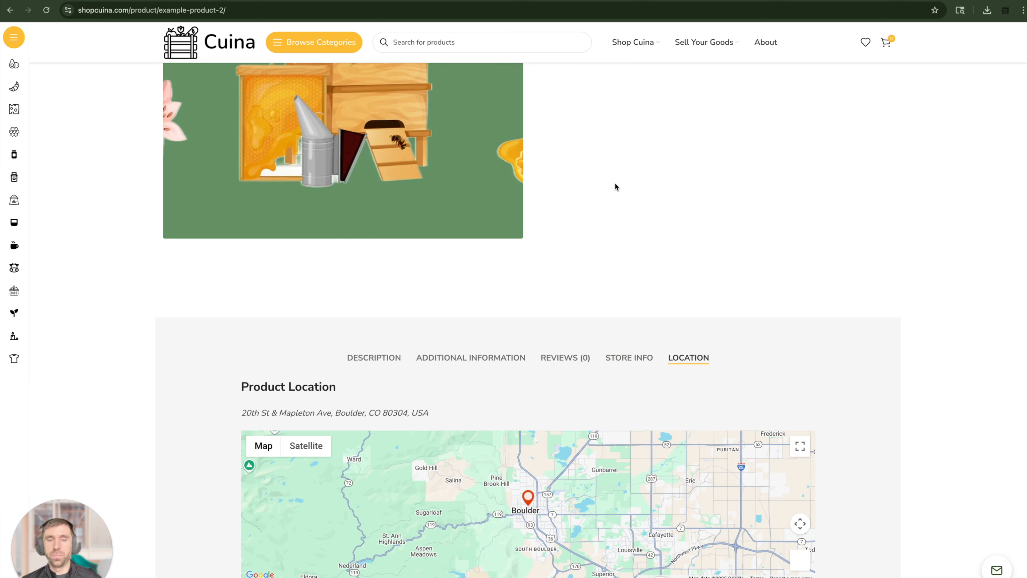
pyautogui.scroll(5, 615, 185)
pyautogui.click(609, 293)
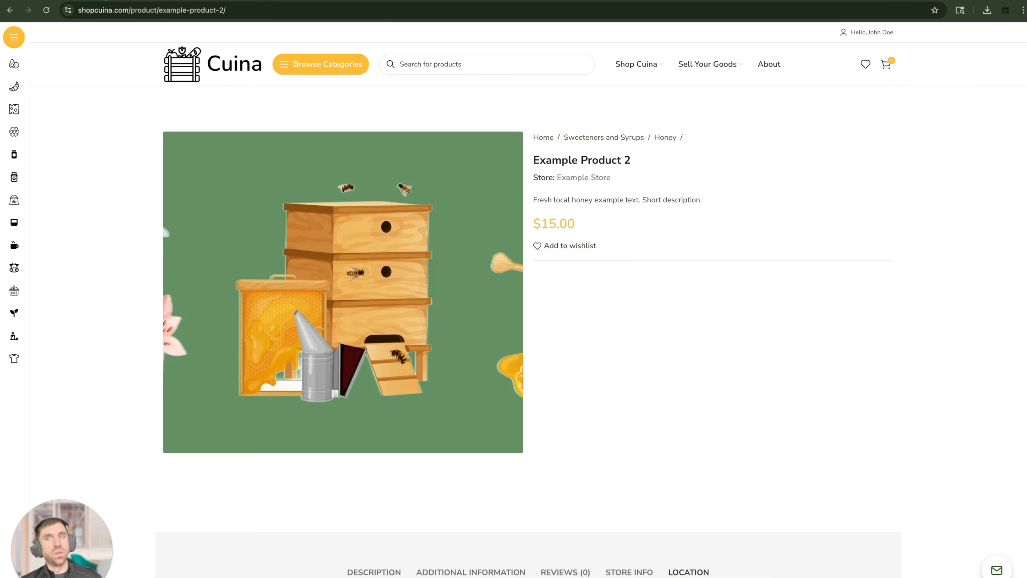
# Return to the product's edit page, set the product status to Online and save the product
pyautogui.click(104, 0)
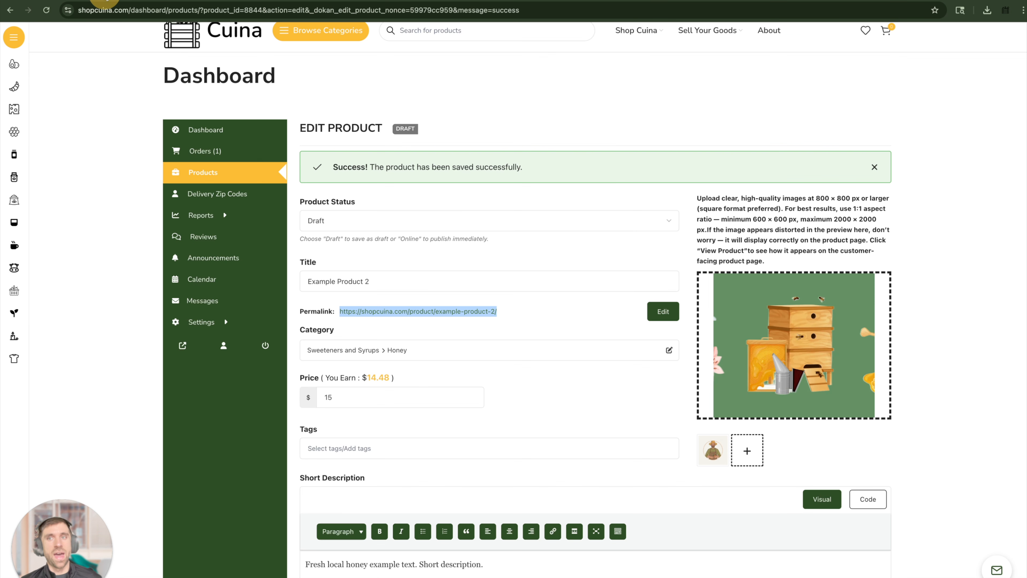
pyautogui.click(505, 84)
pyautogui.scroll(-3, 574, 226)
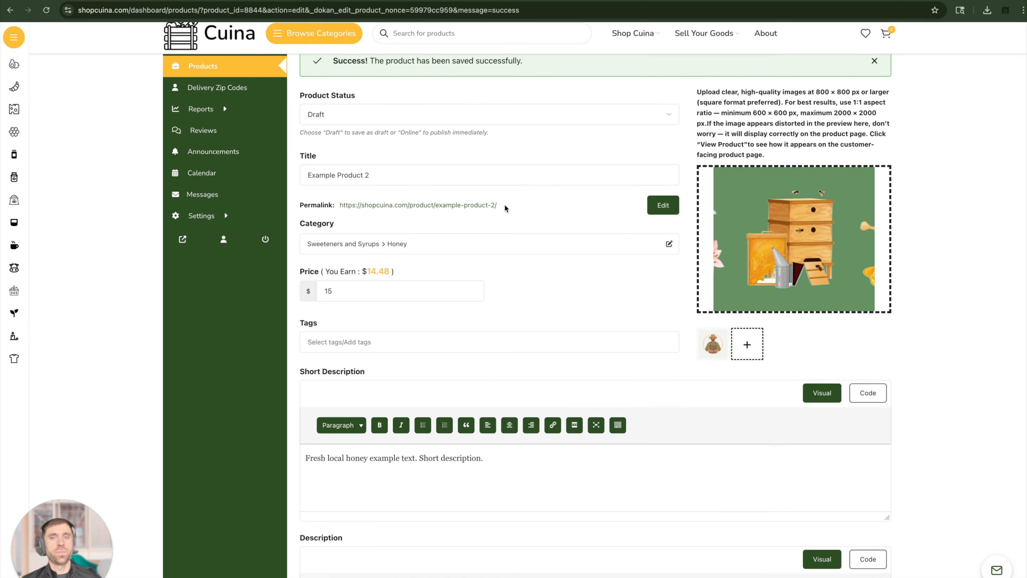
pyautogui.click(347, 123)
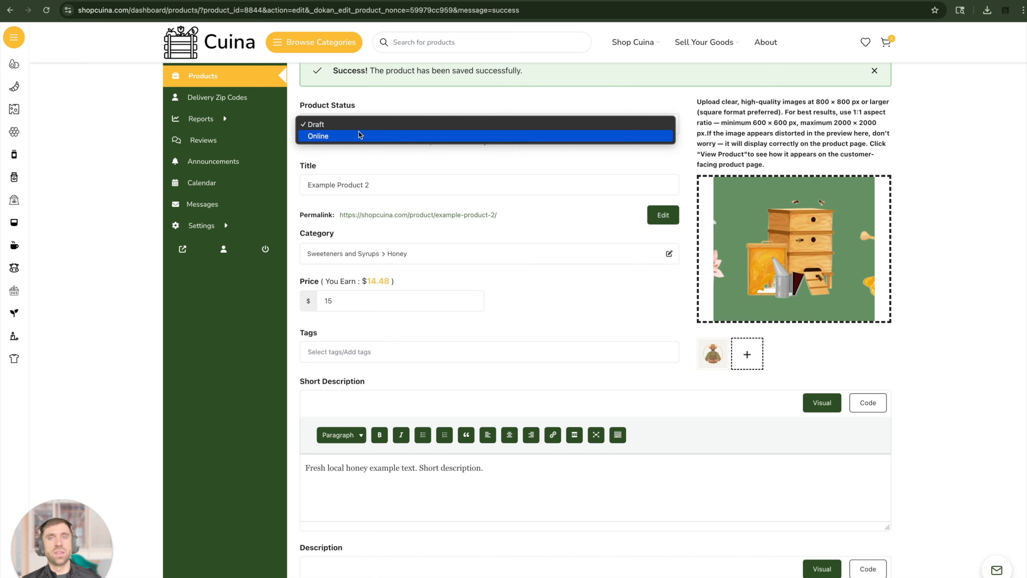
pyautogui.click(349, 136)
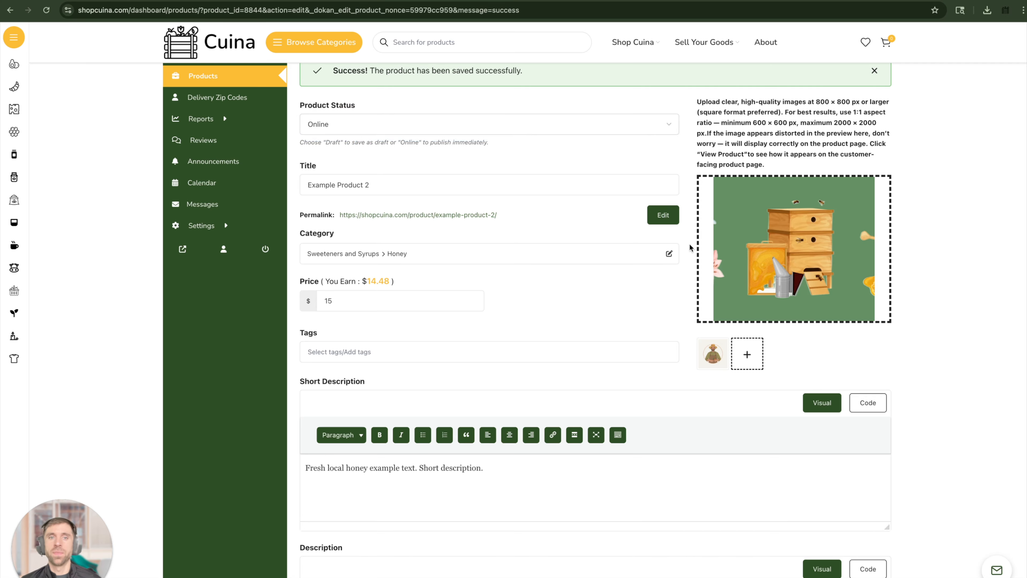
pyautogui.scroll(-5, 684, 245)
pyautogui.scroll(-10, 685, 262)
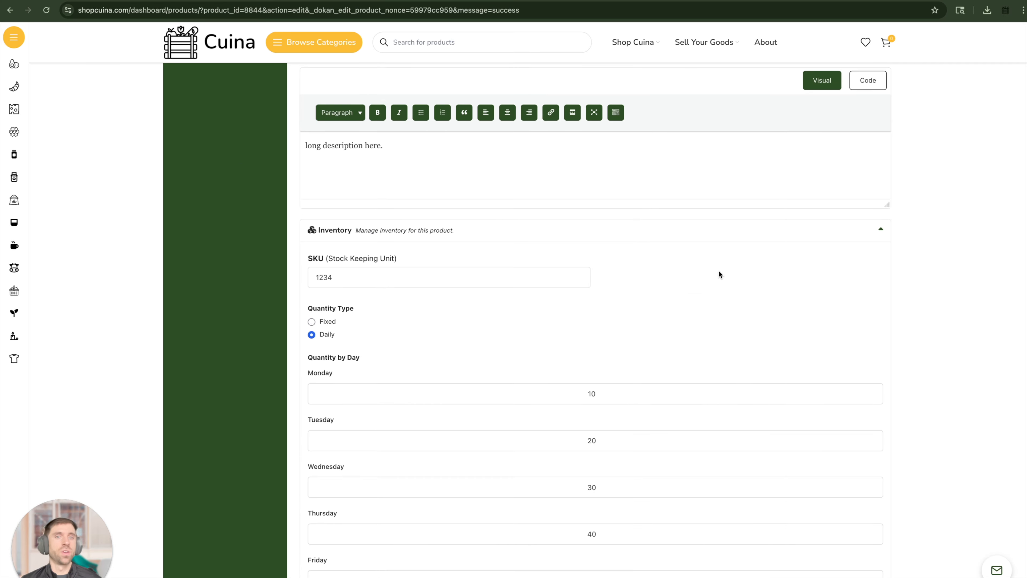
pyautogui.scroll(-20, 768, 295)
pyautogui.scroll(-20, 910, 316)
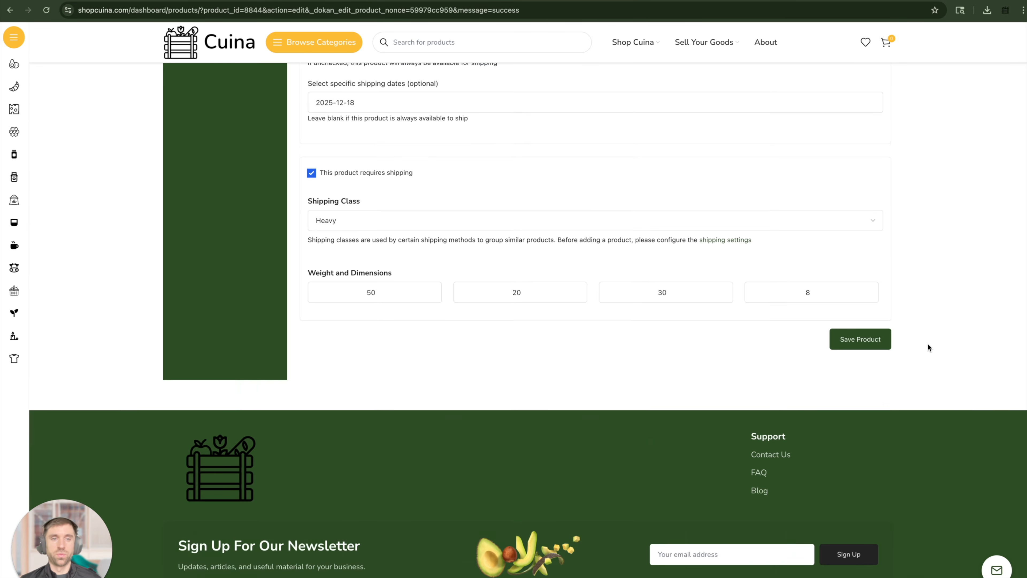
pyautogui.click(861, 311)
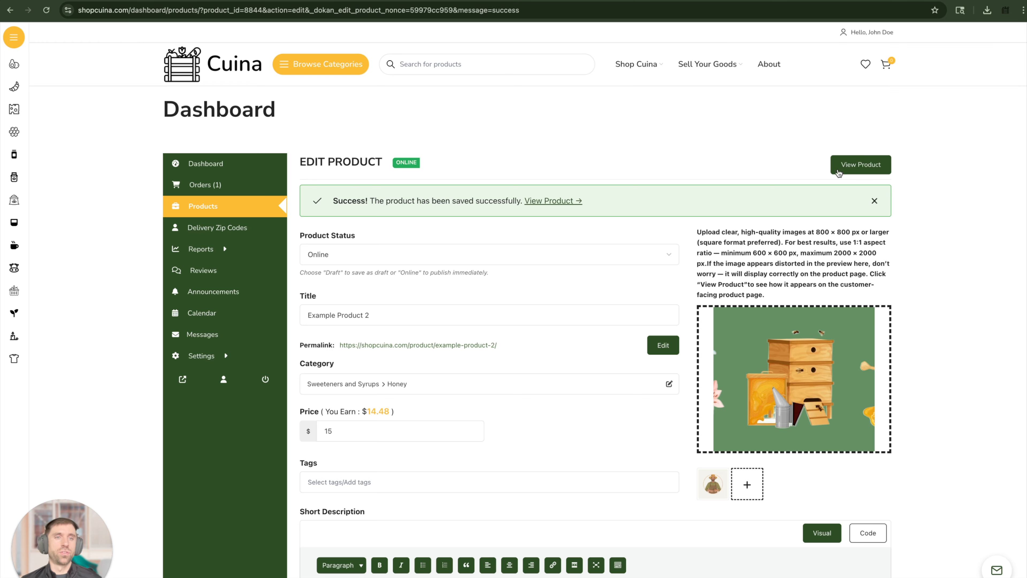
# Copy the published product's link and open it in a new tab of the Incognito window
pyautogui.rightClick(849, 162)
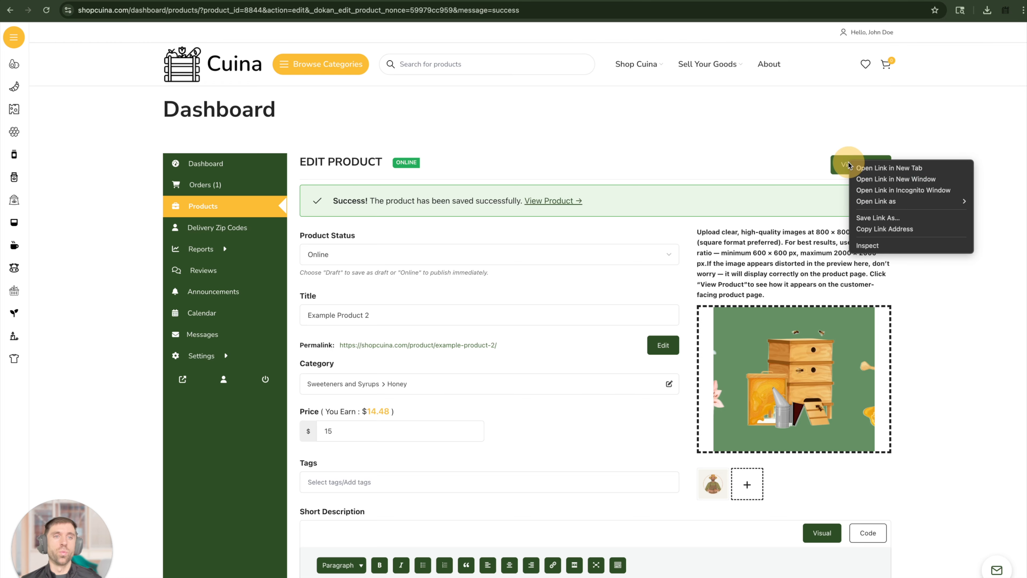
pyautogui.click(882, 230)
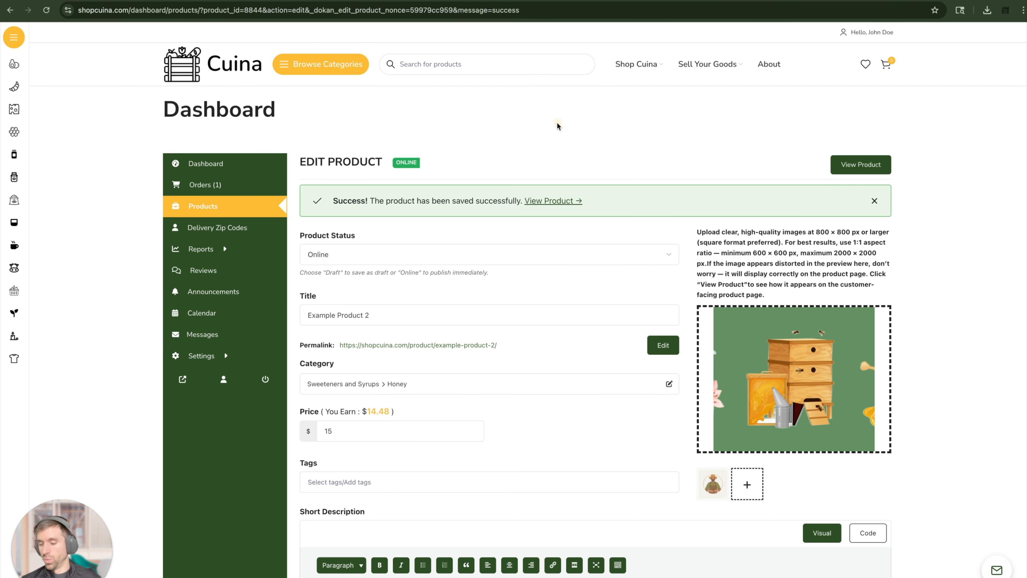
pyautogui.press('super+grave')
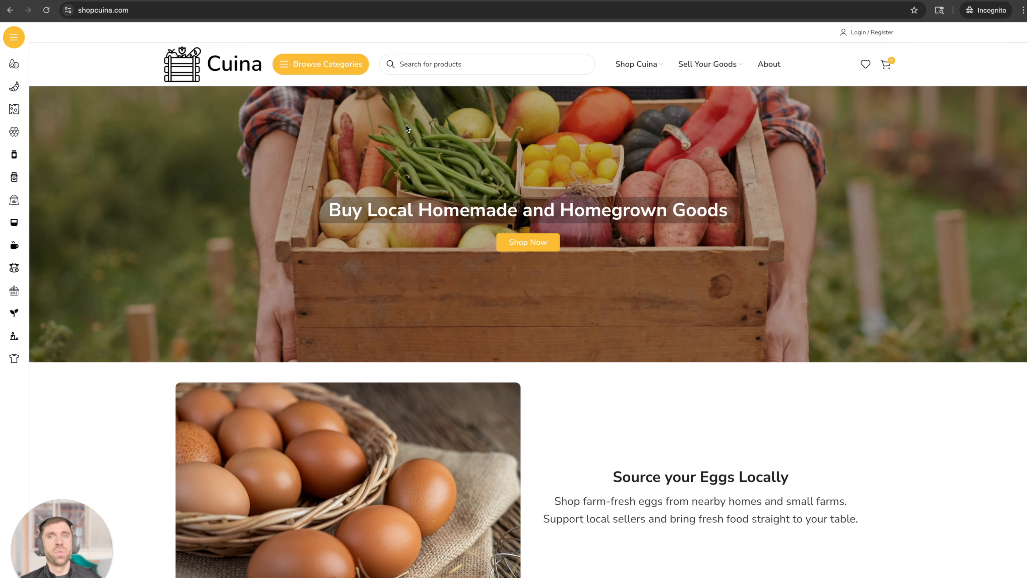
pyautogui.click(263, 12)
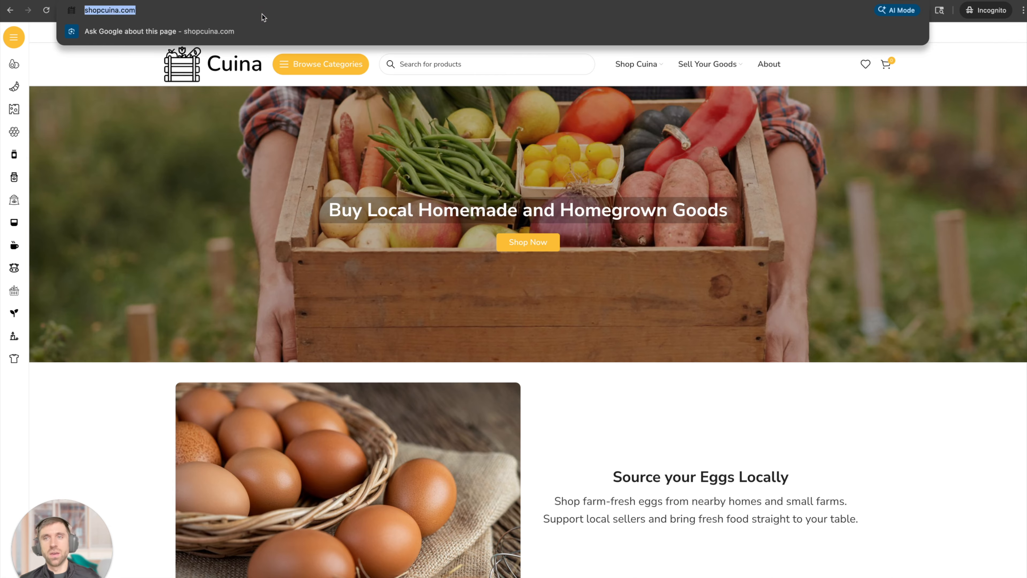
pyautogui.press('super+t')
pyautogui.write('https://shopcuina.com/product/example-product-2/')
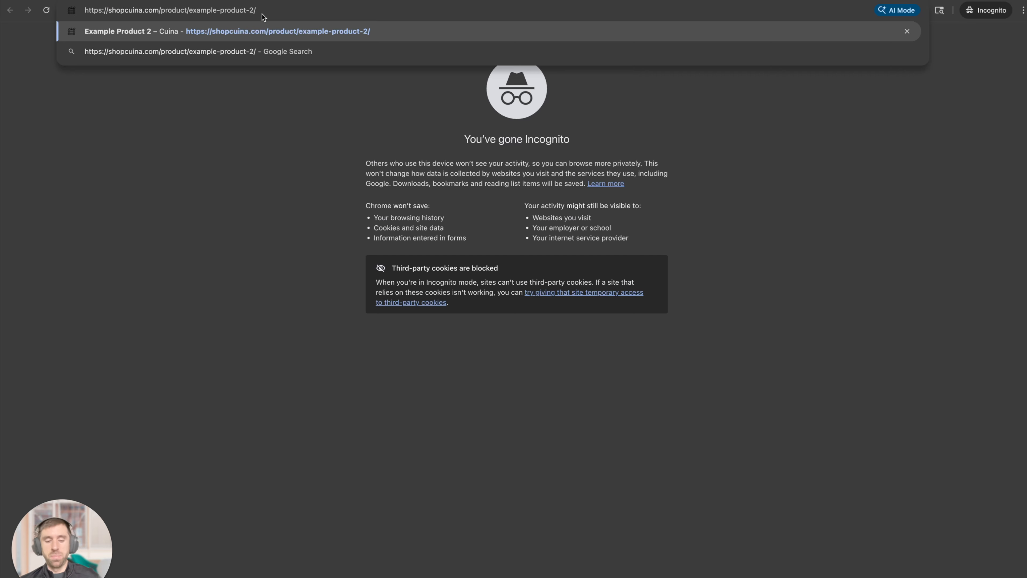
pyautogui.press('Return')
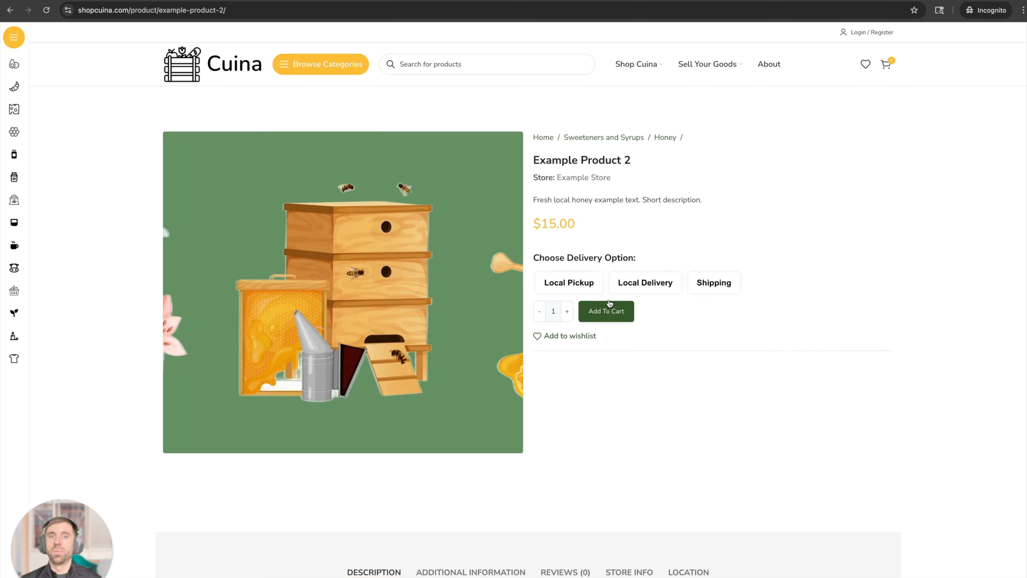
# Examine the details shown for the product's local pickup, local delivery and shipping options
pyautogui.scroll(-2, 610, 283)
pyautogui.click(613, 288)
pyautogui.click(571, 218)
pyautogui.click(641, 225)
pyautogui.click(712, 216)
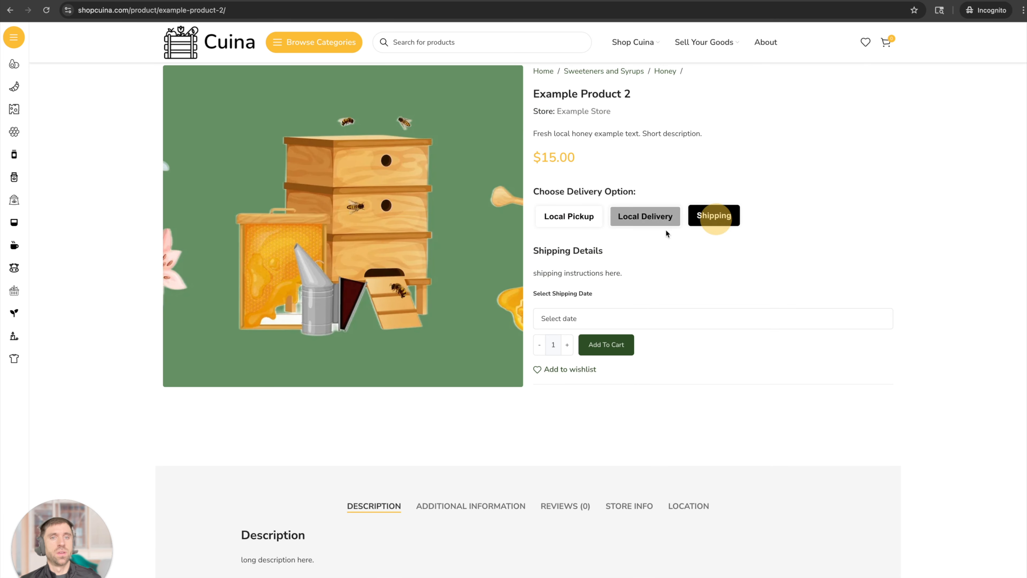
# Choose local pickup on 2025-12-15 at 4:00pm - 8:00pm and check the available quantity for that slot
pyautogui.click(558, 217)
pyautogui.click(594, 319)
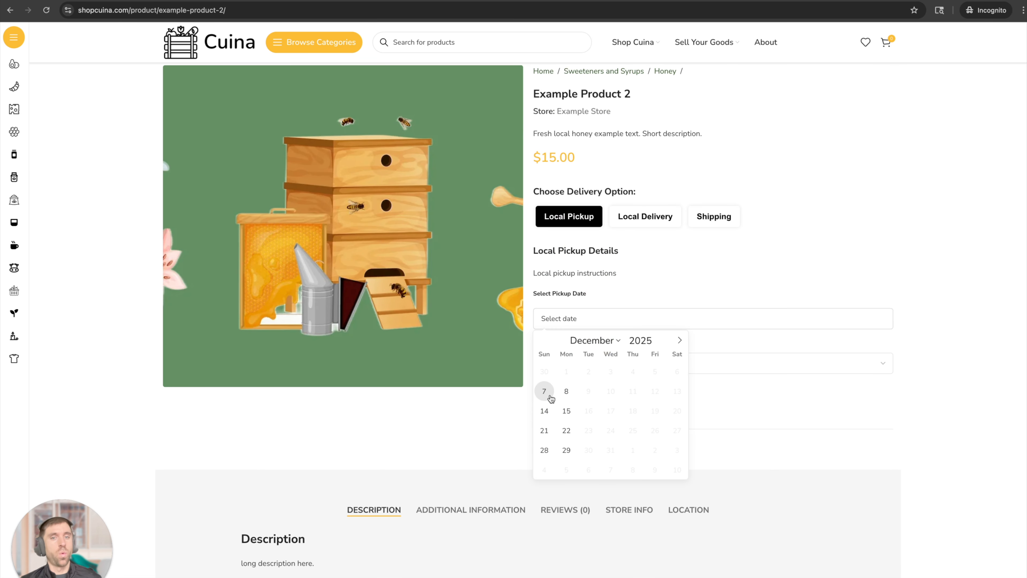
pyautogui.click(566, 411)
pyautogui.click(598, 363)
pyautogui.click(605, 374)
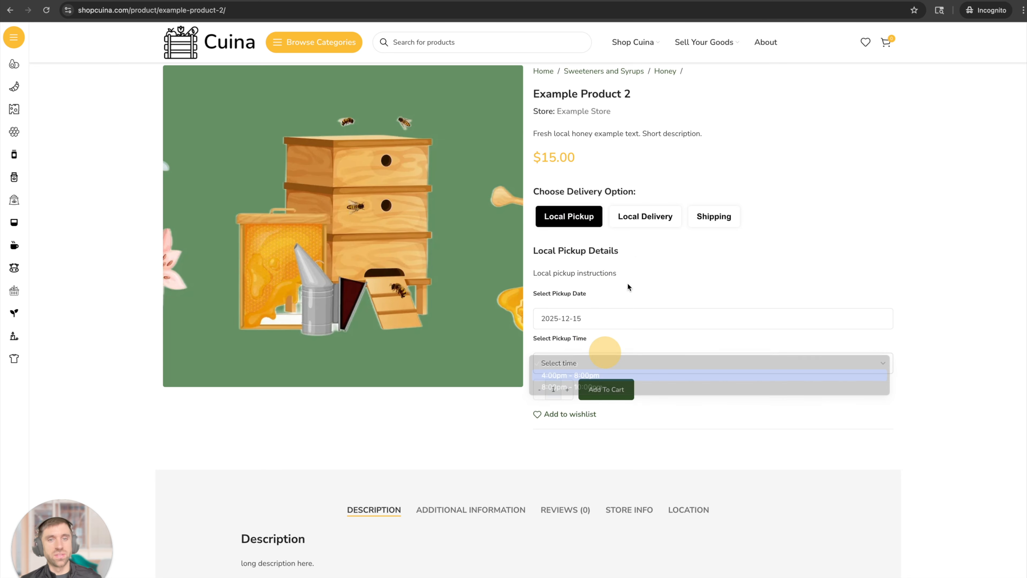
pyautogui.scroll(-2, 641, 261)
pyautogui.moveTo(653, 310); pyautogui.dragTo(544, 307)
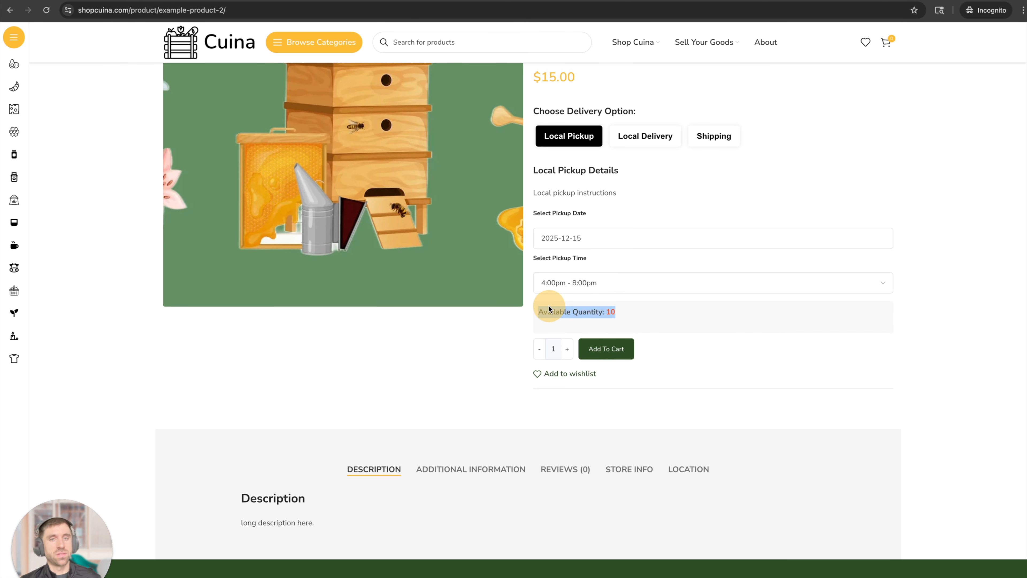